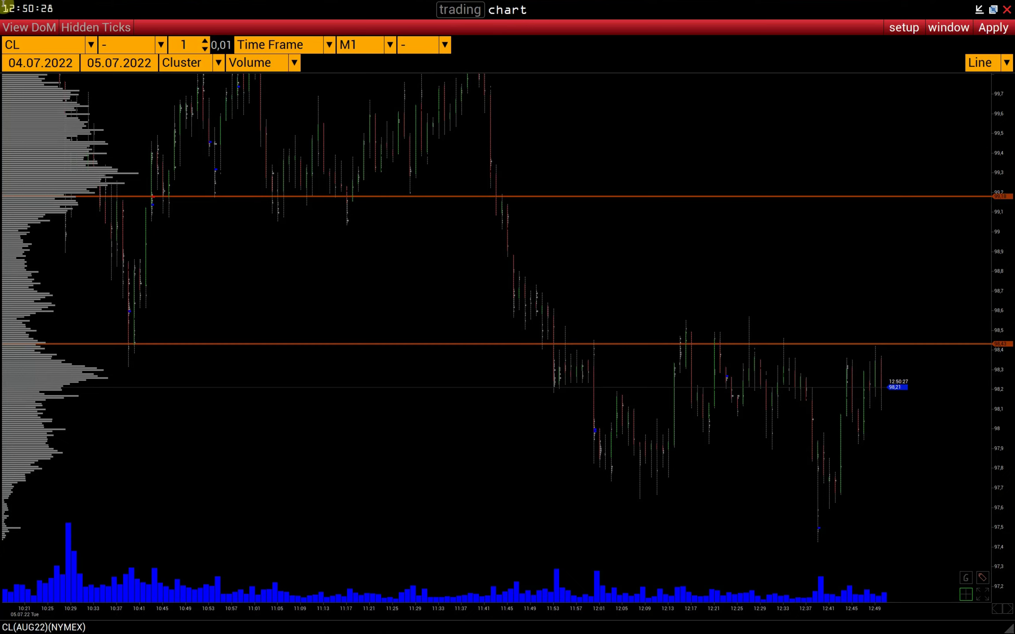
Turn on trading mode and load the CL AUG22 chart with the Test 1 TEST account.
{"action": "left_click", "coordinate": [443, 18]}
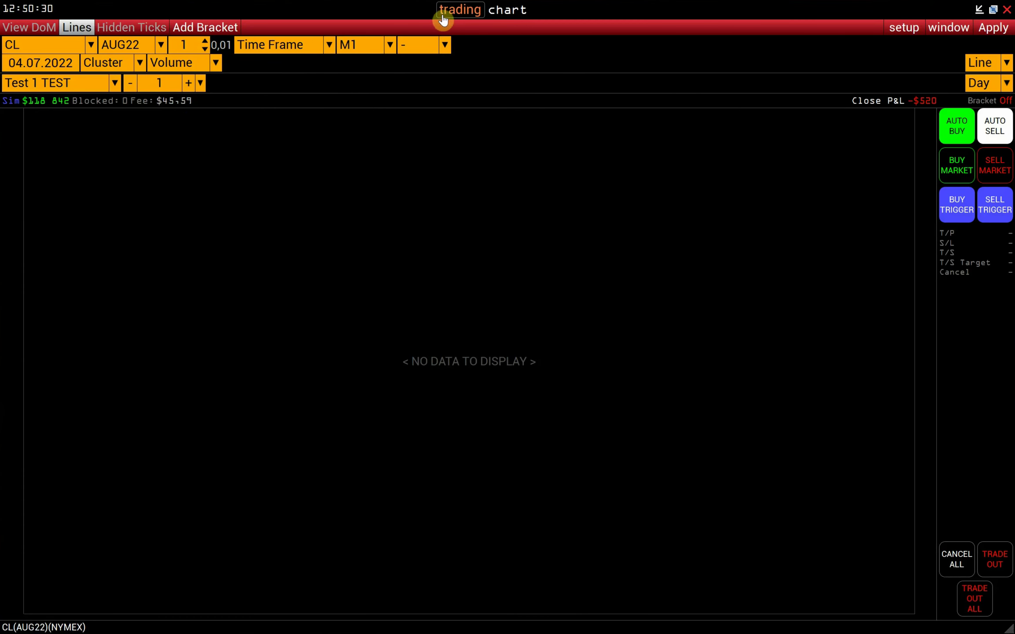
{"action": "left_click", "coordinate": [116, 82]}
{"action": "left_click", "coordinate": [99, 97]}
{"action": "left_click", "coordinate": [86, 45]}
{"action": "left_click", "coordinate": [79, 64]}
{"action": "left_click", "coordinate": [986, 28]}
{"action": "left_click_drag", "start_coordinate": [781, 260], "coordinate": [690, 264]}
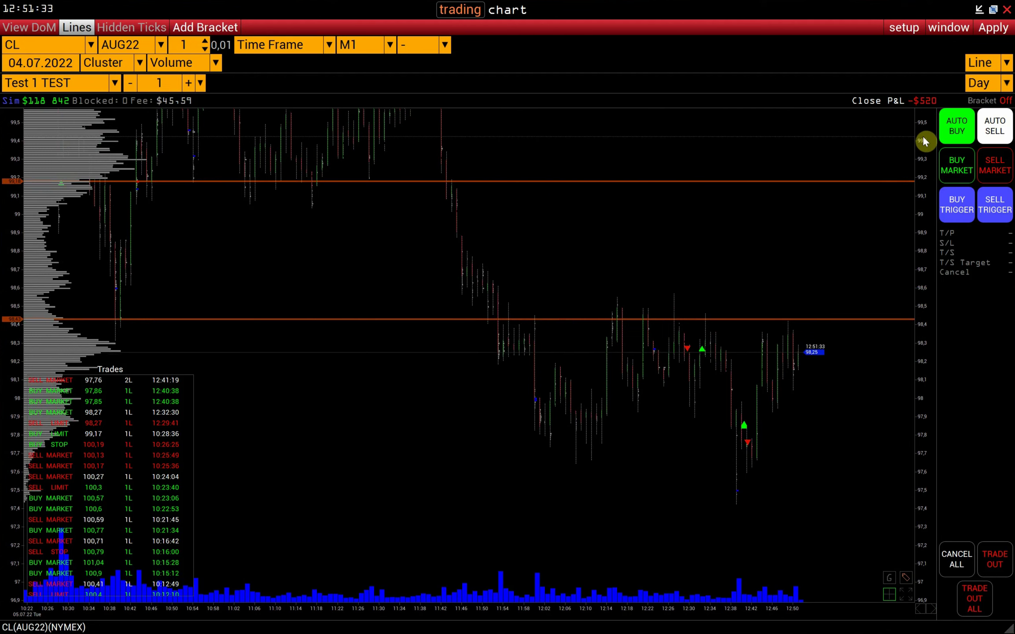
In Auto Buy mode, place 1-lot CL orders on the price scale: a buy limit at 97,83 and a buy stop at 98,87.
{"action": "left_click", "coordinate": [959, 133]}
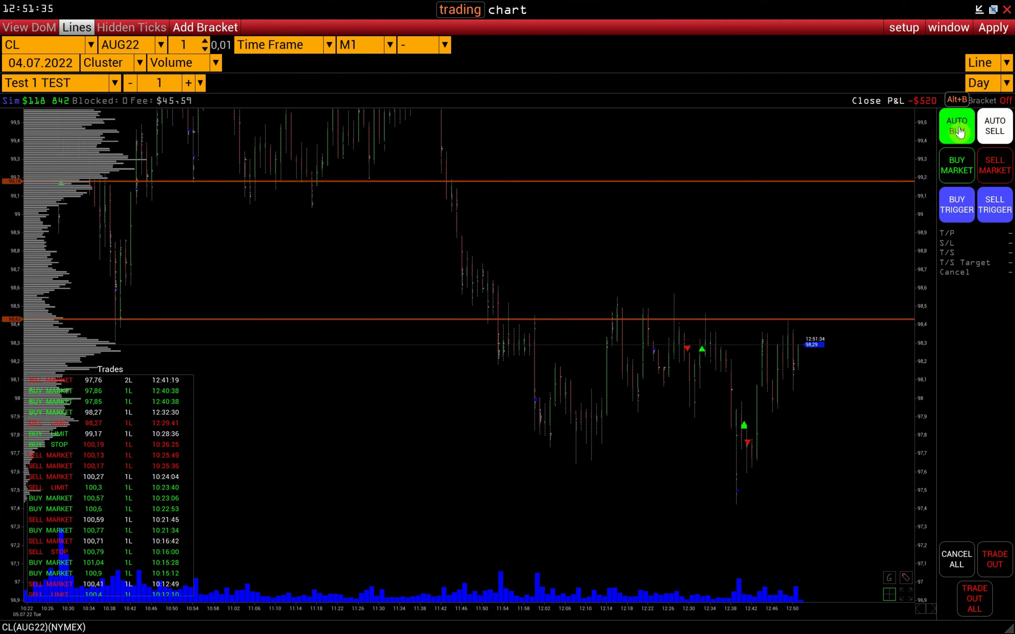
{"action": "left_click", "coordinate": [929, 237]}
{"action": "left_click_drag", "start_coordinate": [928, 238], "coordinate": [921, 430]}
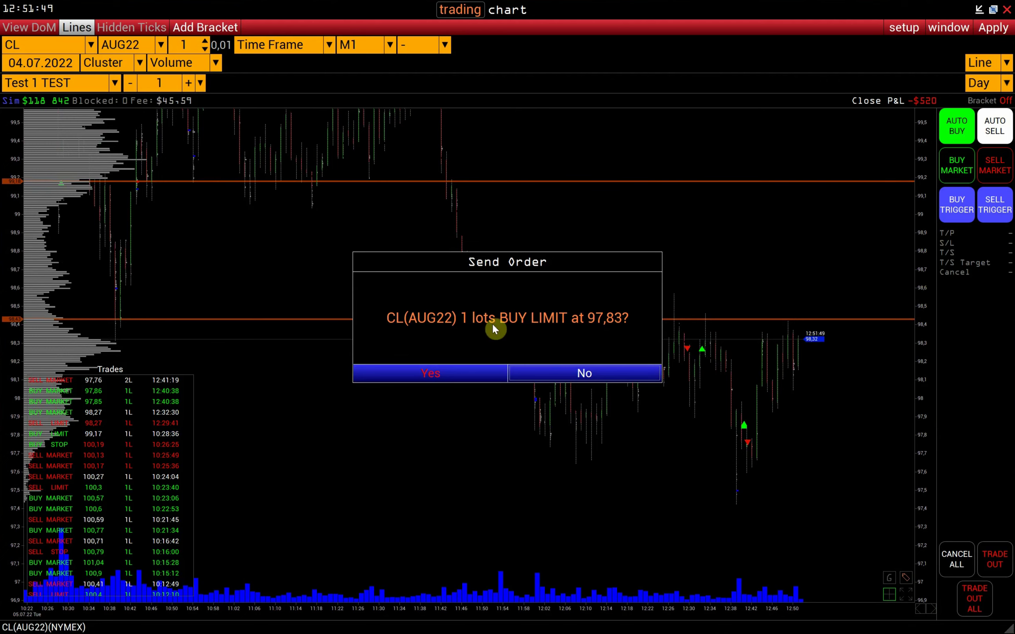
{"action": "left_click", "coordinate": [466, 373]}
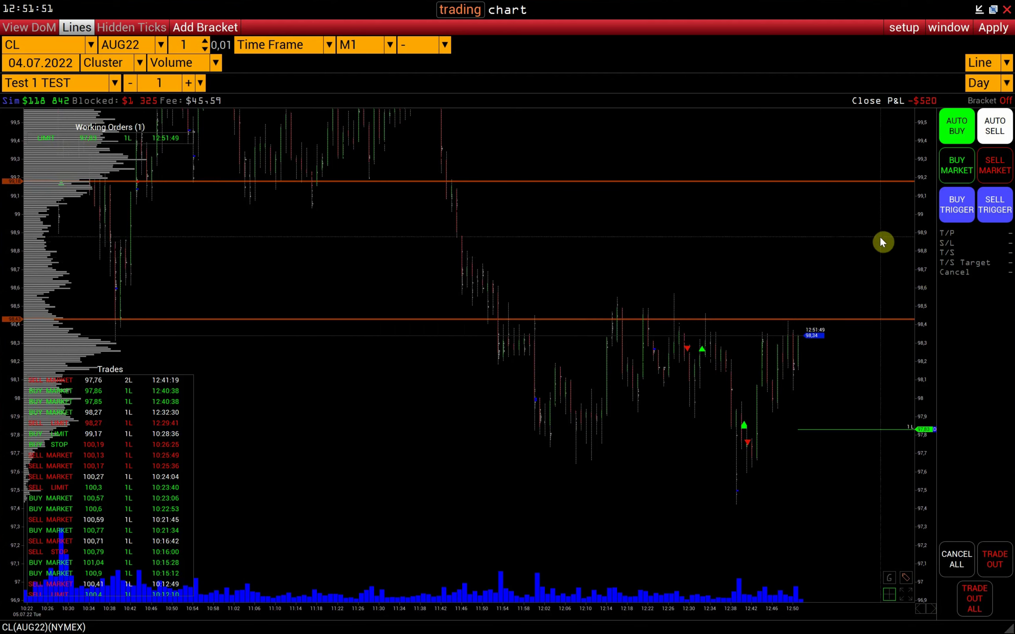
{"action": "left_click", "coordinate": [920, 237]}
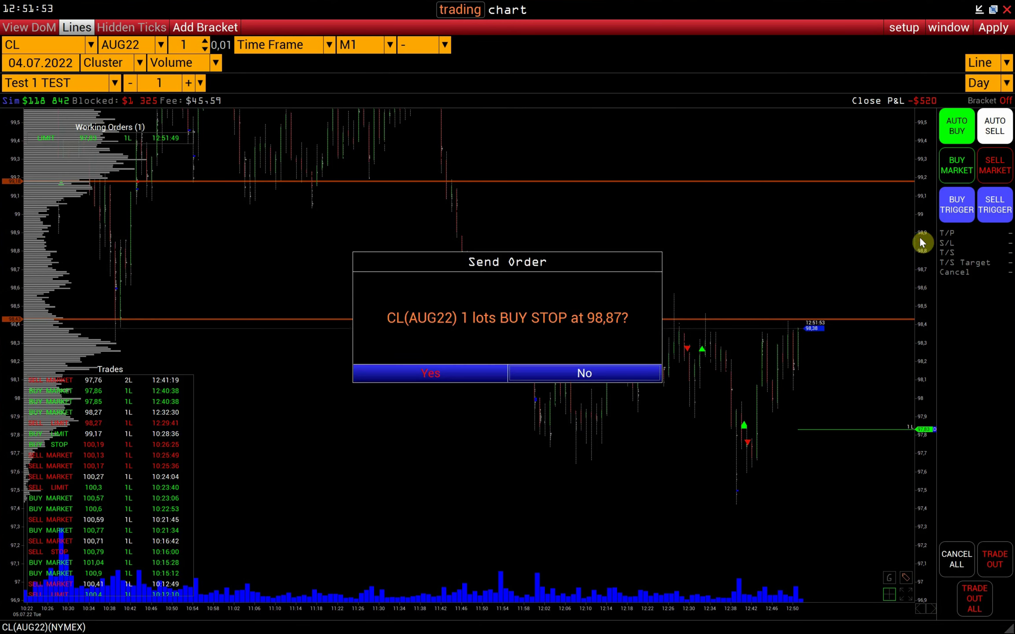
{"action": "left_click", "coordinate": [444, 374]}
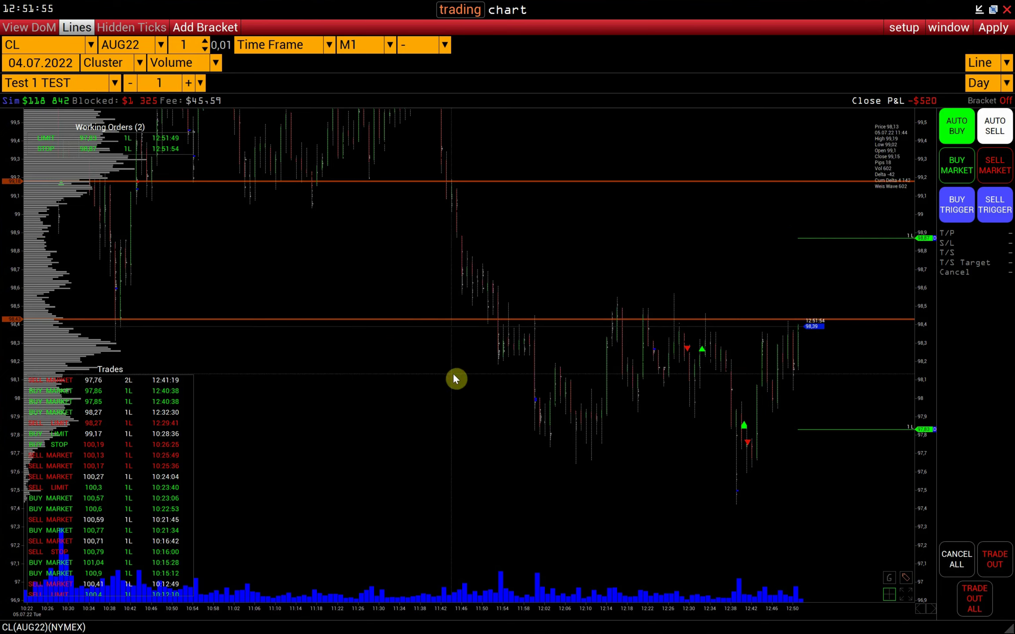
In Auto Sell mode, place 1-lot CL orders on the price scale: a sell limit at 98,81 and a sell stop at 97,94.
{"action": "left_click", "coordinate": [996, 126]}
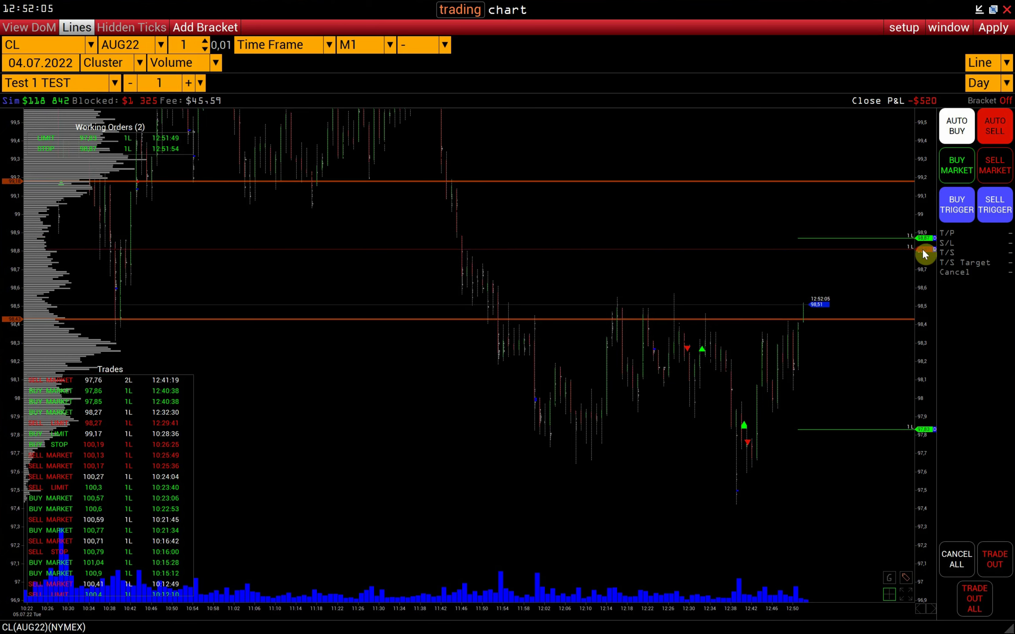
{"action": "left_click", "coordinate": [924, 250]}
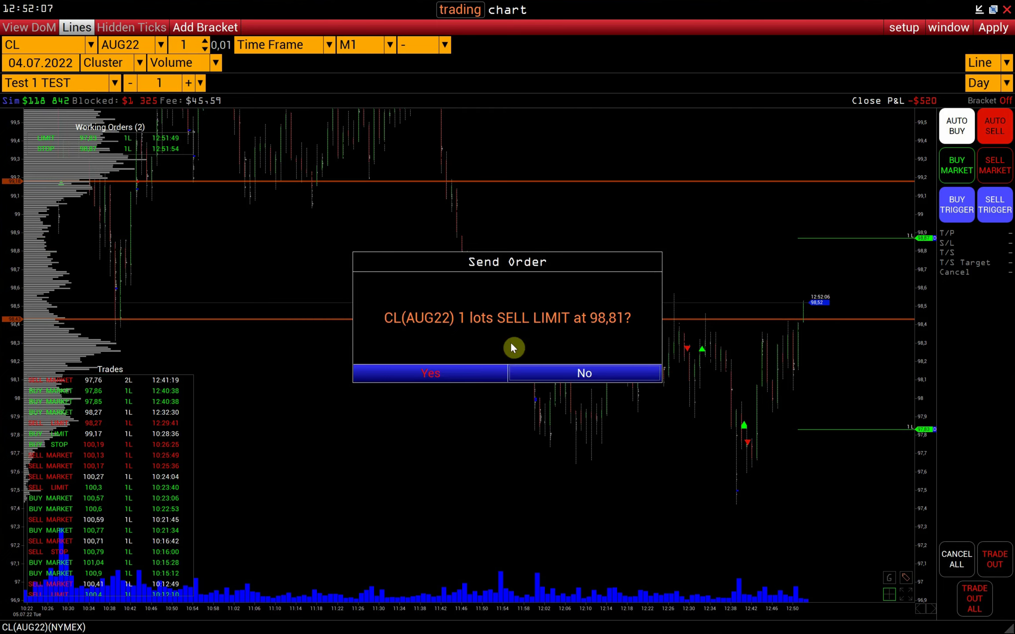
{"action": "left_click", "coordinate": [462, 374]}
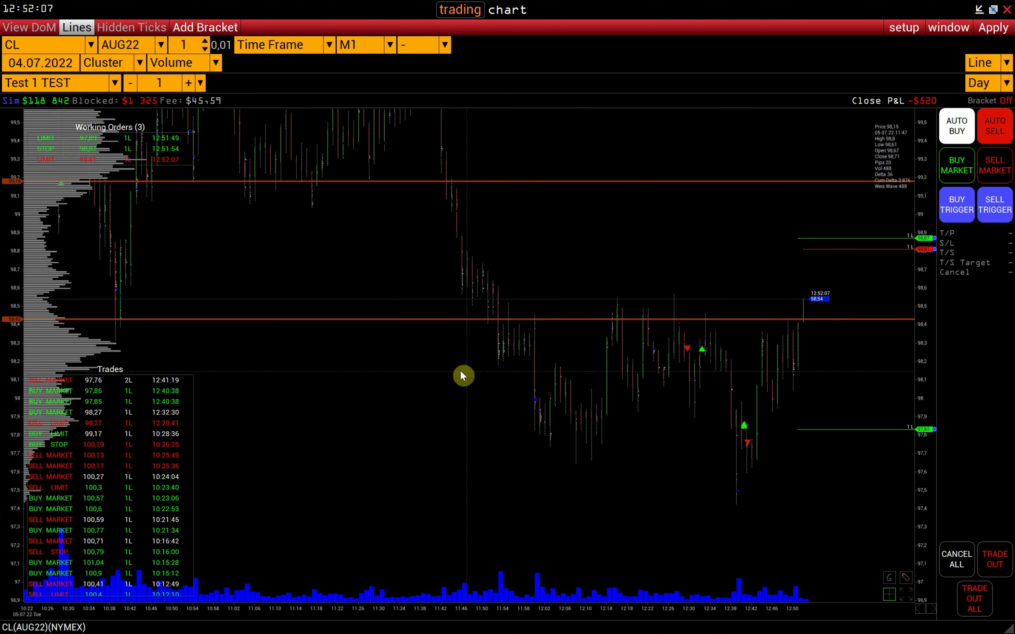
{"action": "left_click", "coordinate": [923, 409]}
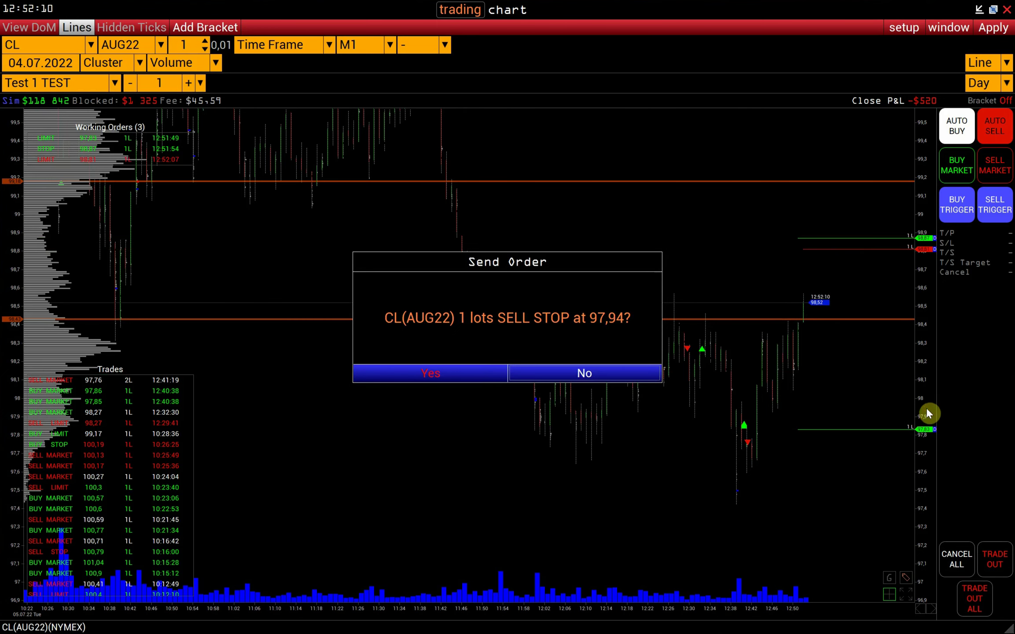
{"action": "left_click", "coordinate": [480, 372]}
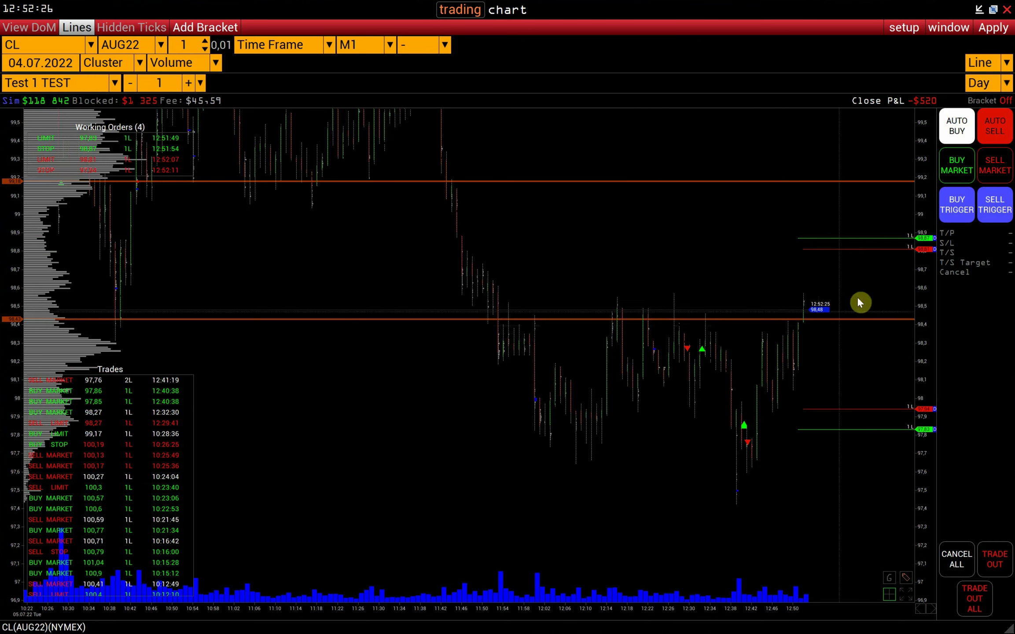
Move the sell limit order at 98,81 up to 99,1 and confirm the change.
{"action": "left_click_drag", "start_coordinate": [922, 249], "coordinate": [924, 195]}
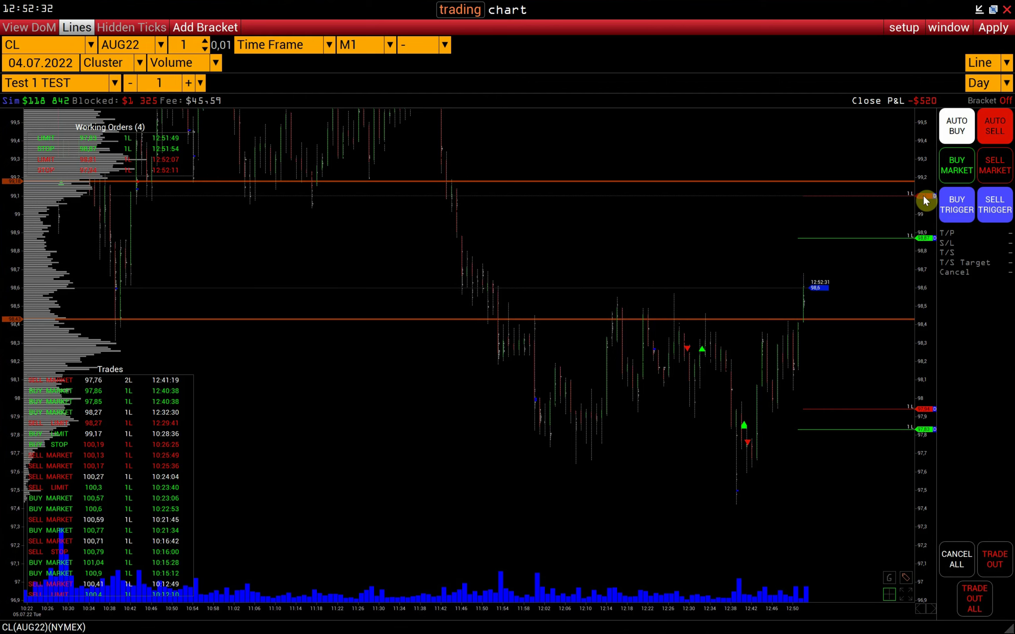
{"action": "left_click_drag", "start_coordinate": [923, 197], "coordinate": [923, 197]}
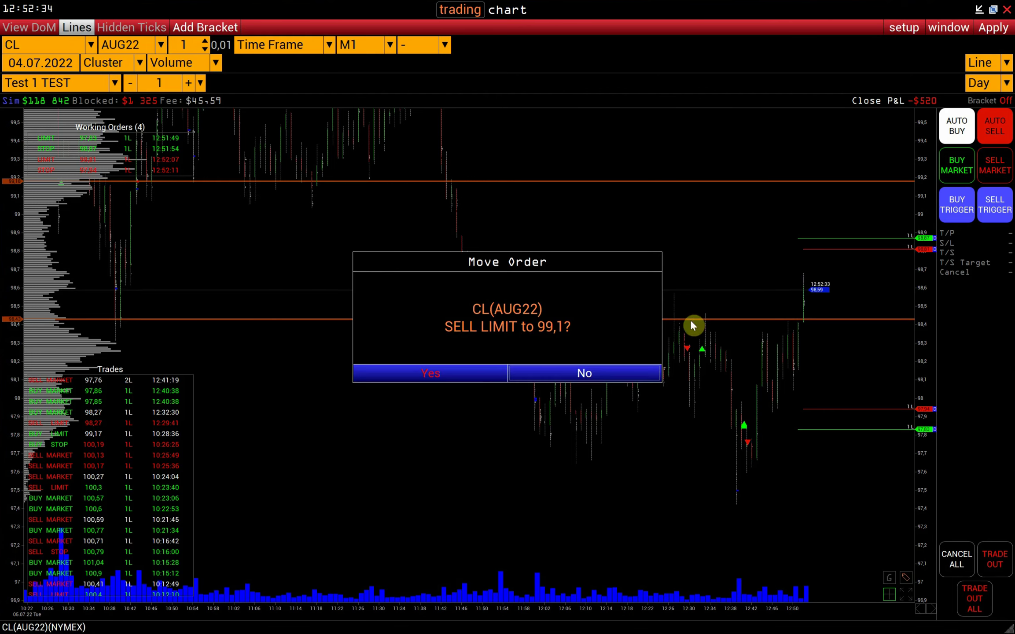
{"action": "left_click", "coordinate": [471, 377]}
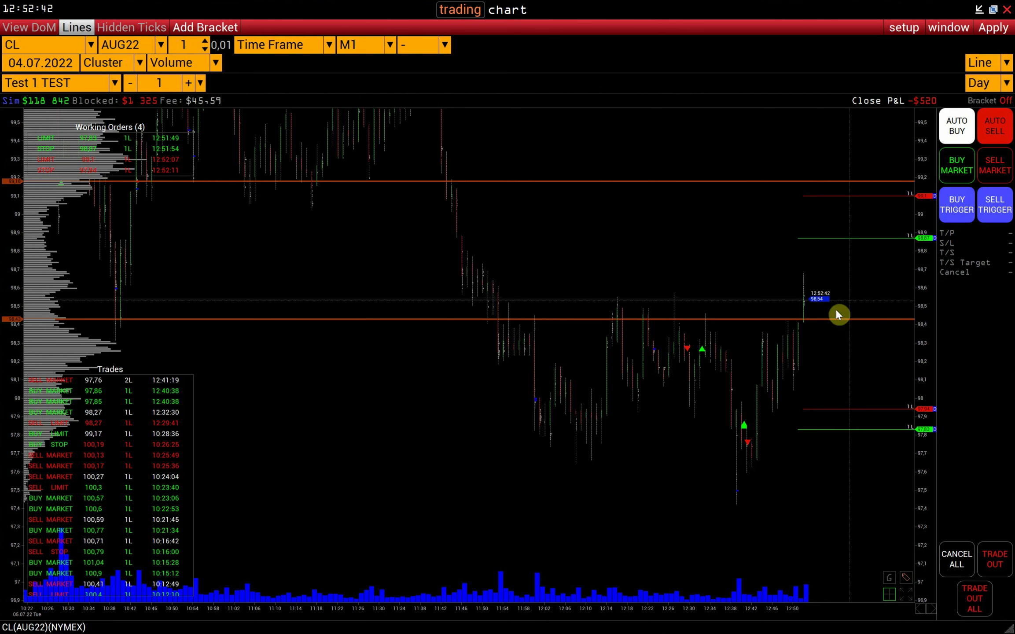
Cancel the buy stop at 98,87 on the price scale and the sell limit at 99,1 in the Working Orders list.
{"action": "left_click", "coordinate": [921, 237]}
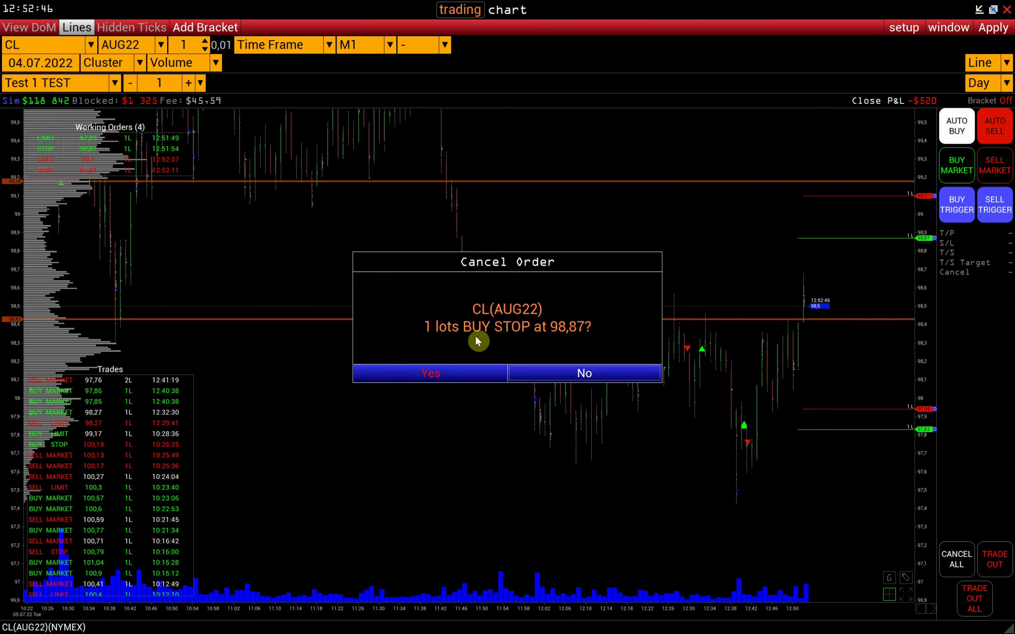
{"action": "left_click", "coordinate": [455, 378]}
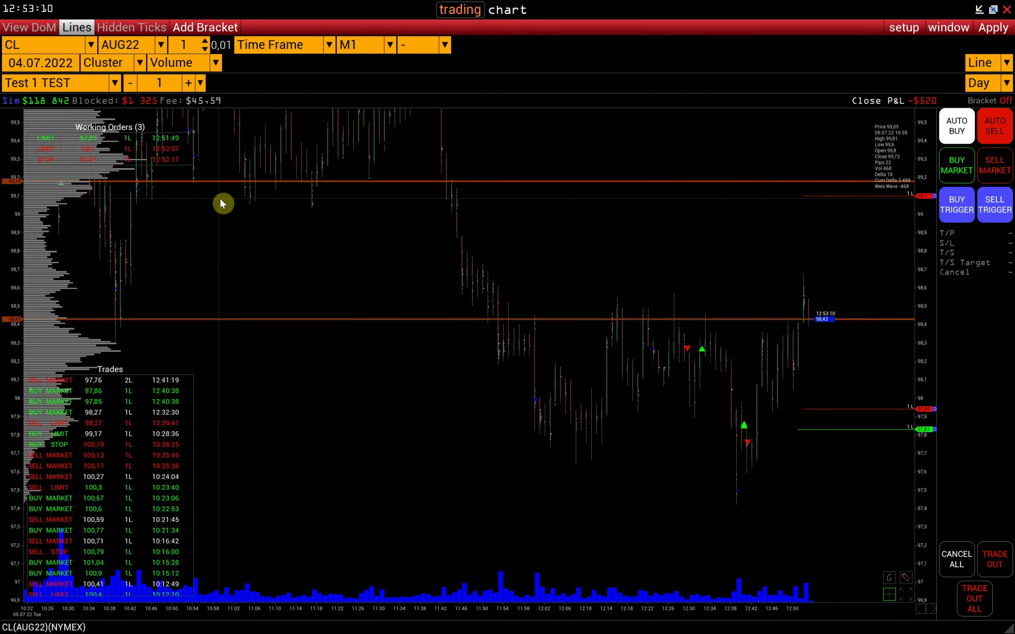
{"action": "left_click", "coordinate": [85, 146]}
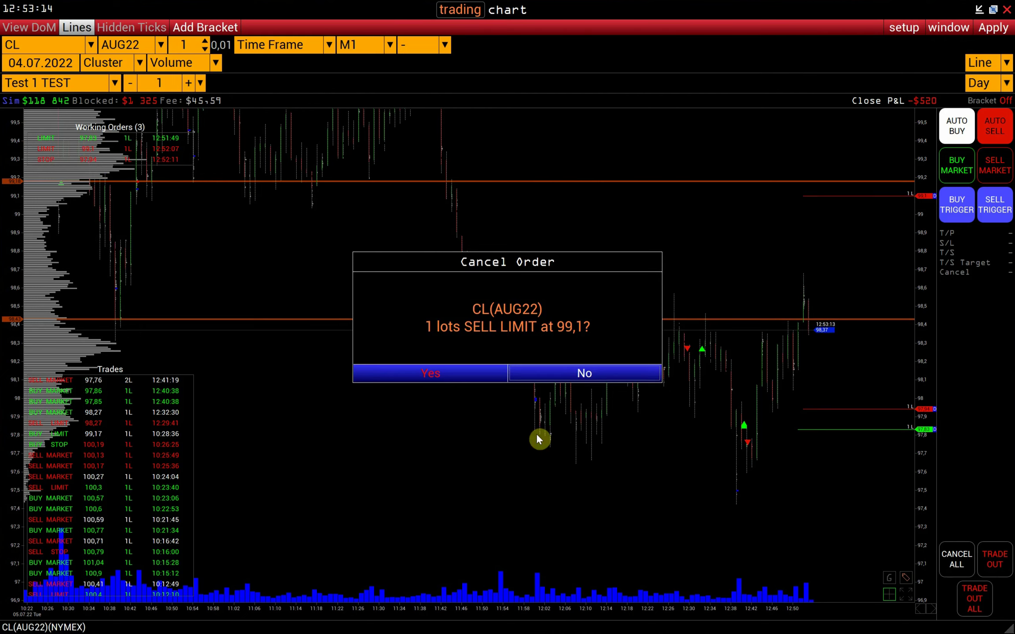
{"action": "left_click", "coordinate": [481, 381]}
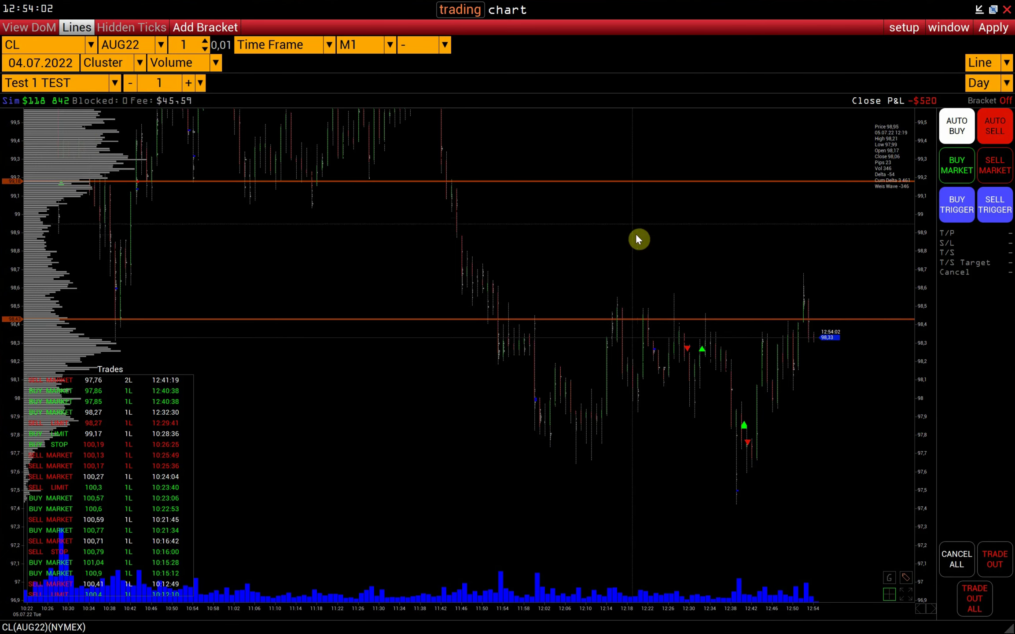
Send a 1-lot Sell Best Ask order for CL, a sell limit at 98,32.
{"action": "right_click", "coordinate": [632, 201]}
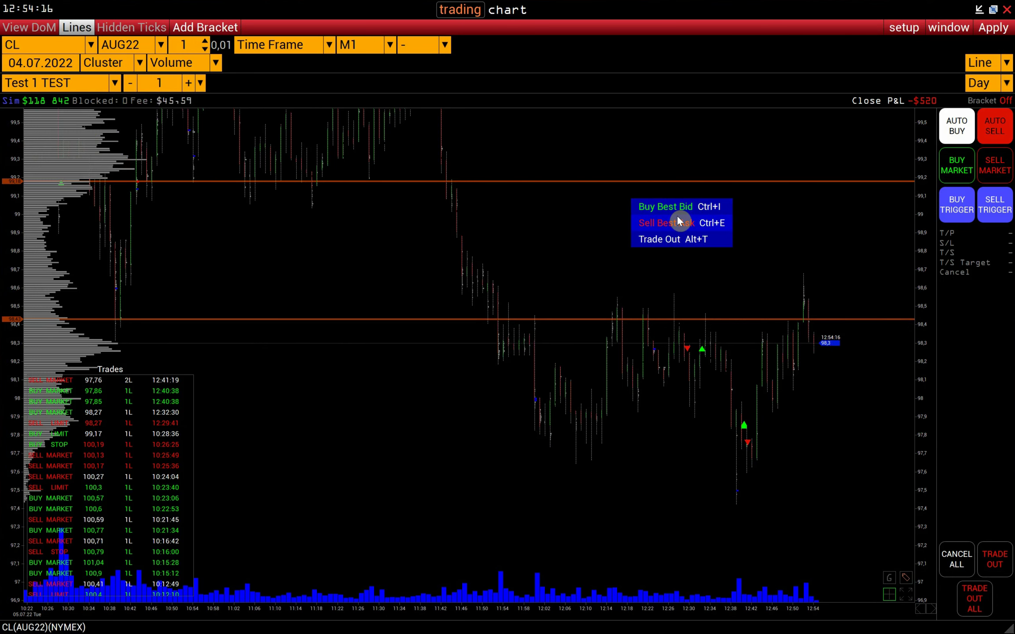
{"action": "left_click", "coordinate": [661, 223]}
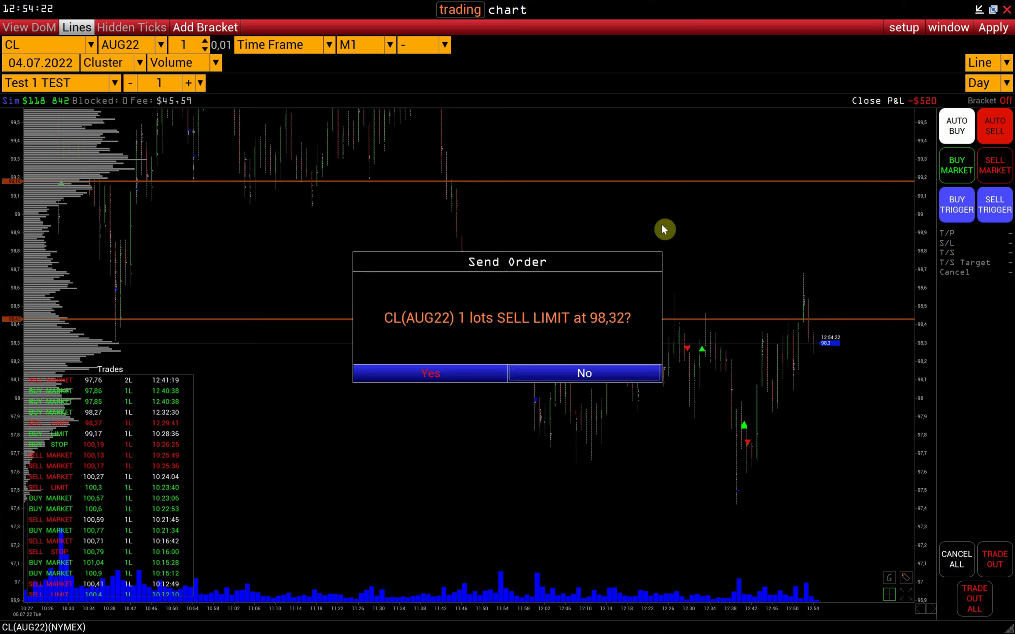
{"action": "left_click", "coordinate": [479, 375]}
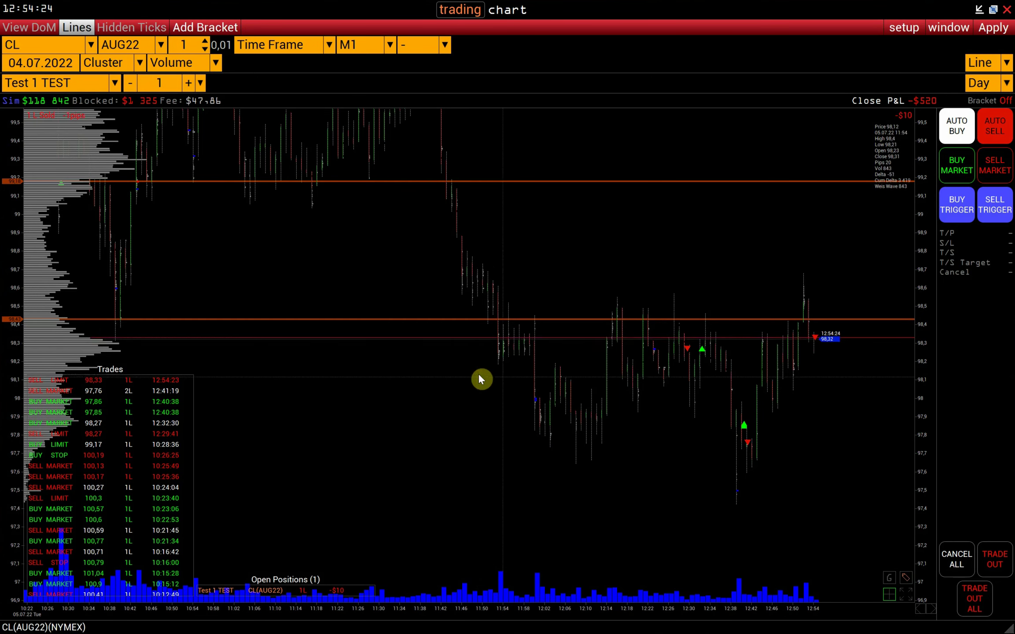
Look through the history of executed orders in the Trades list and return to its newest entries.
{"action": "scroll", "coordinate": [505, 379], "scroll_direction": "down", "scroll_amount": 1}
{"action": "scroll", "coordinate": [549, 379], "scroll_direction": "down", "scroll_amount": 1}
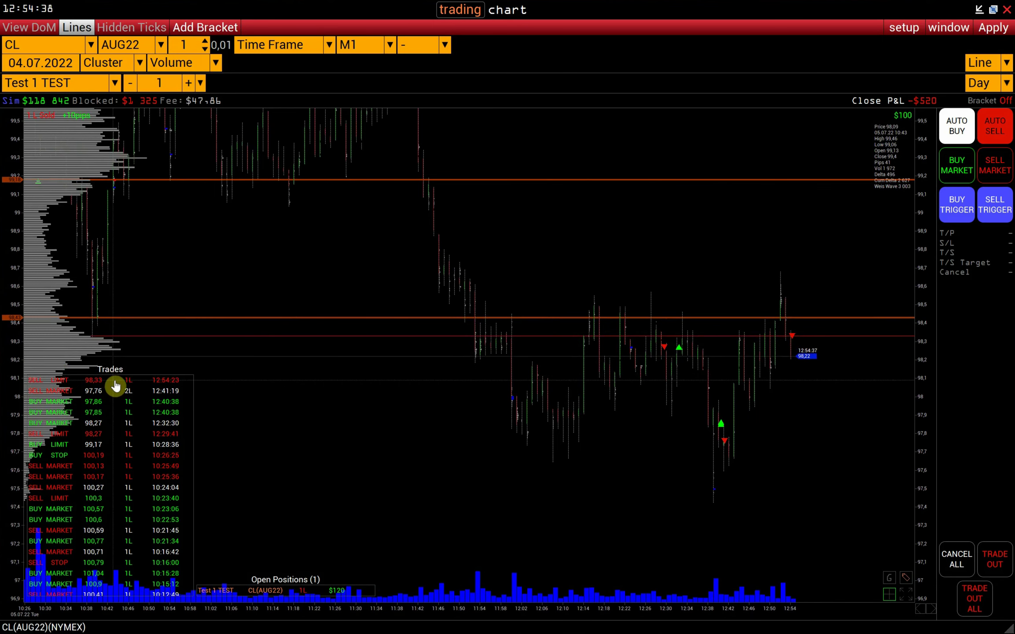
{"action": "scroll", "coordinate": [127, 404], "scroll_direction": "down", "scroll_amount": 10}
{"action": "scroll", "coordinate": [127, 405], "scroll_direction": "up", "scroll_amount": 10}
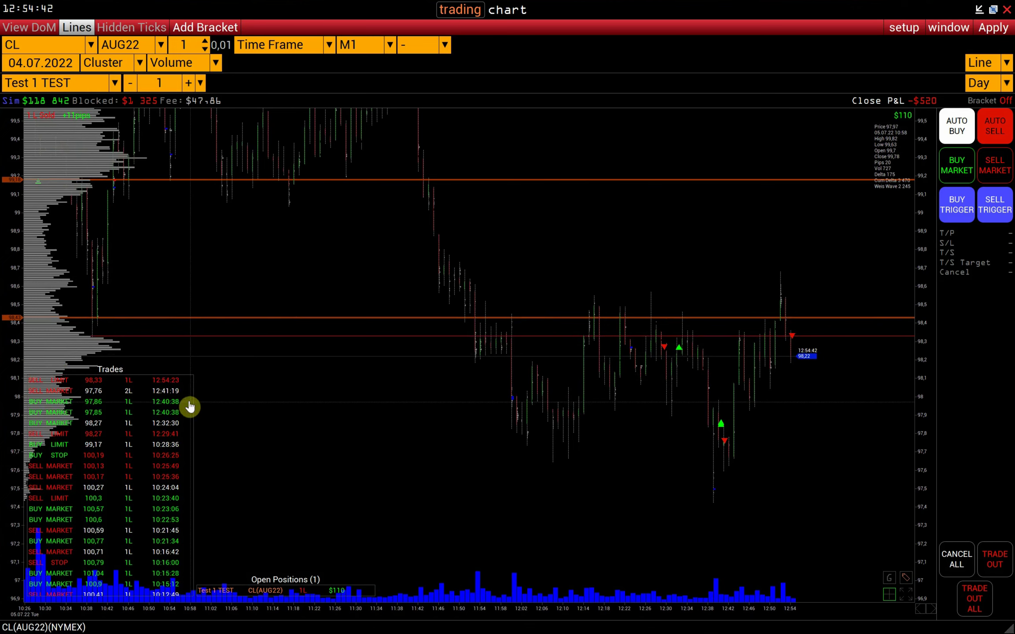
{"action": "scroll", "coordinate": [191, 404], "scroll_direction": "down", "scroll_amount": 5}
{"action": "scroll", "coordinate": [182, 483], "scroll_direction": "up", "scroll_amount": 5}
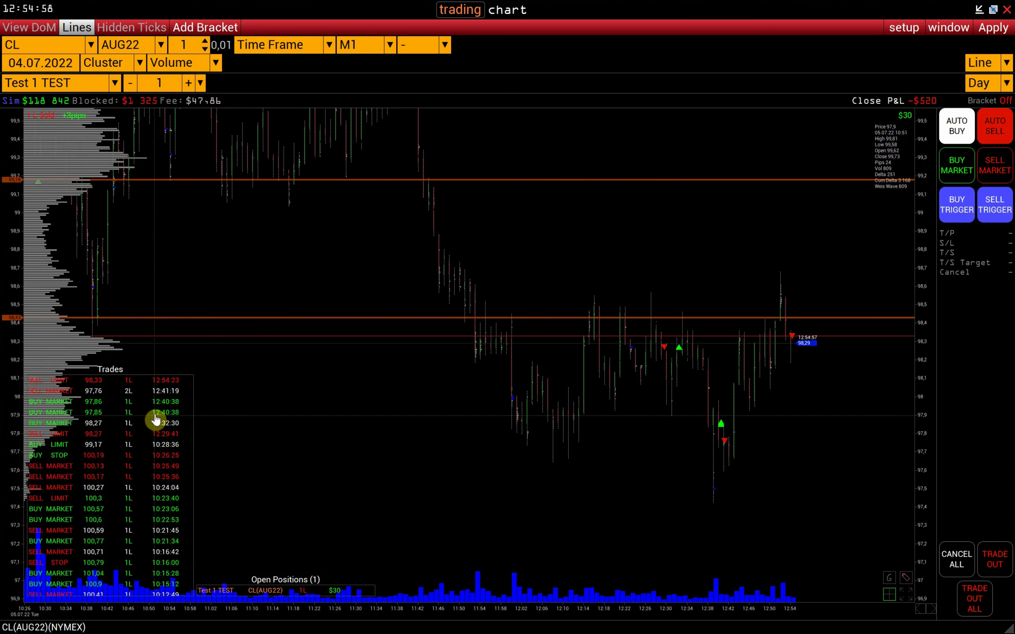
Jump the chart to several past executions from the Trades list, ending at the most recent trades.
{"action": "left_click", "coordinate": [92, 470]}
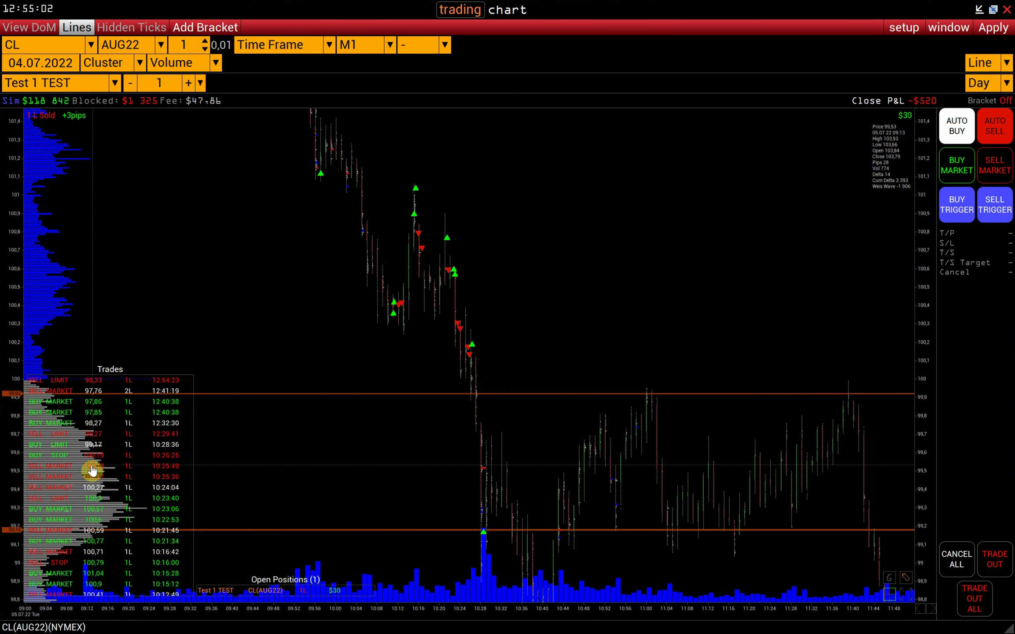
{"action": "left_click", "coordinate": [95, 488]}
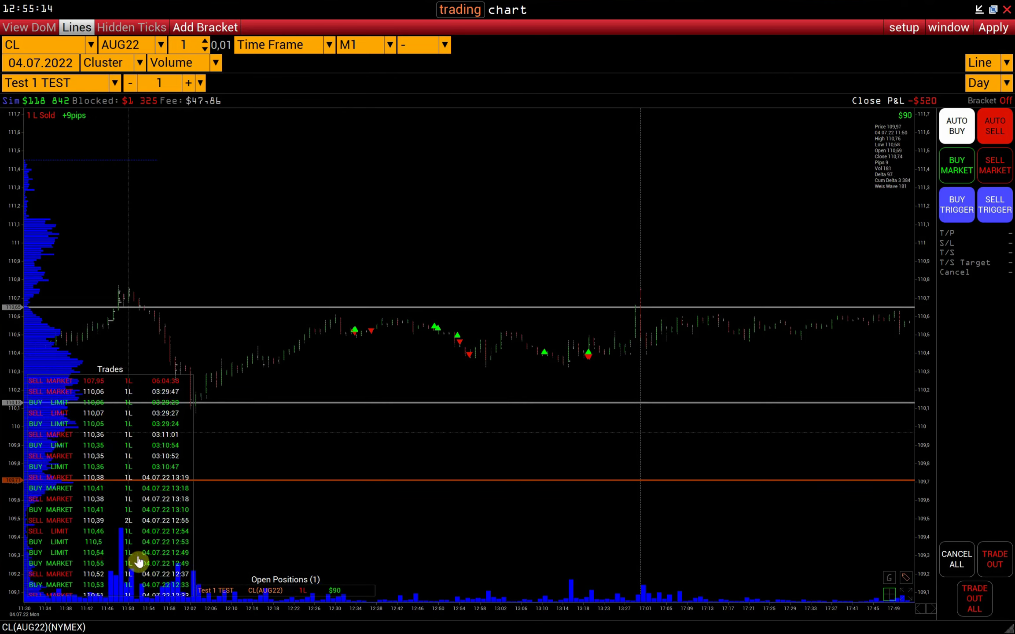
{"action": "left_click", "coordinate": [118, 405]}
{"action": "left_click", "coordinate": [101, 388]}
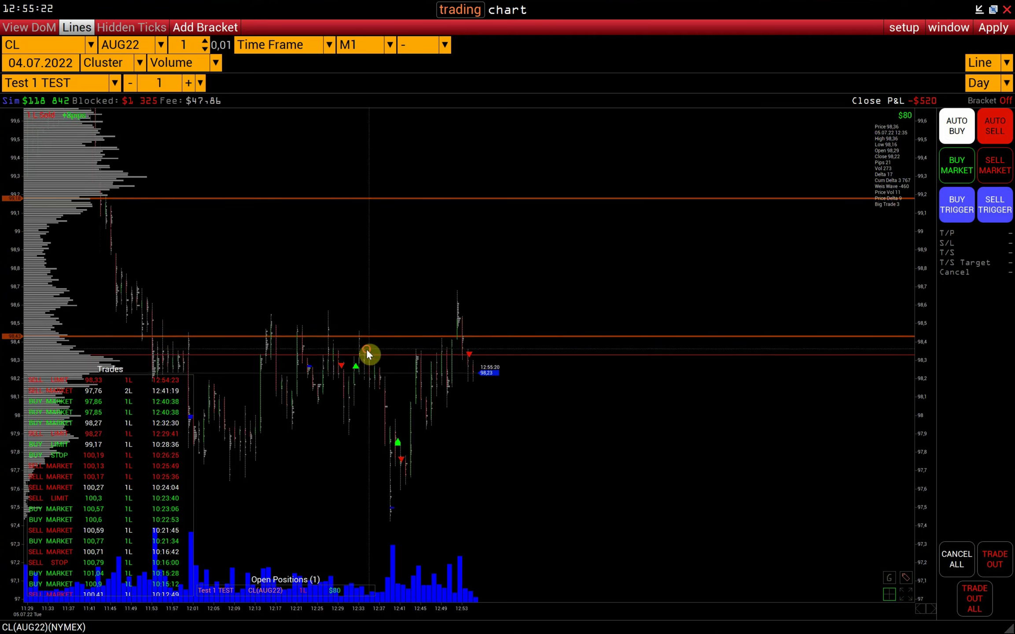
{"action": "left_click_drag", "start_coordinate": [368, 356], "coordinate": [537, 309]}
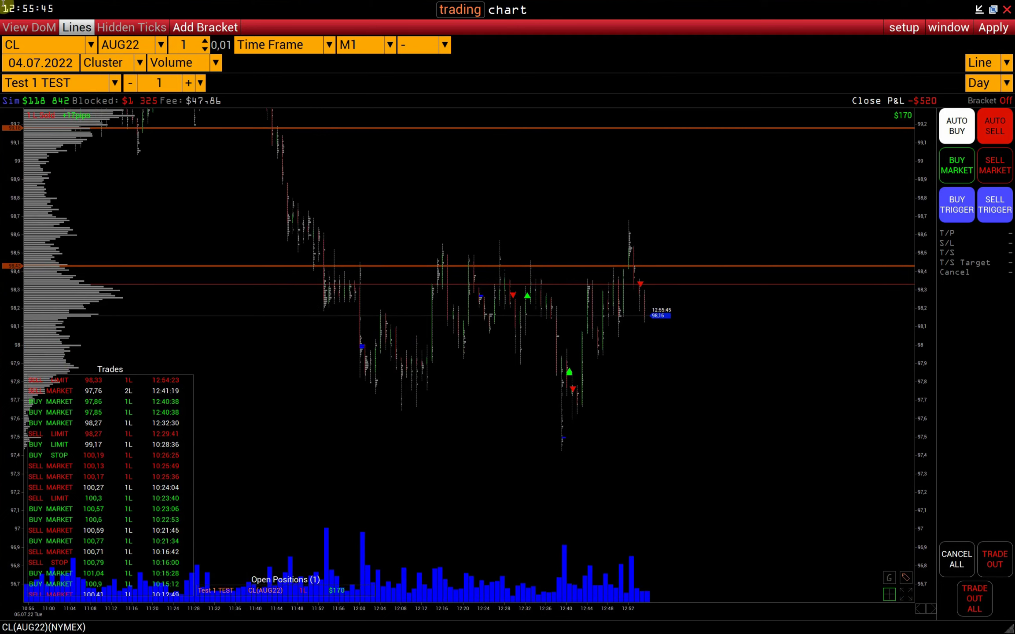
Switch to the Test 2 TEST account and the ES SEP22 contract, and return to the open CL position on Test 1 TEST.
{"action": "left_click", "coordinate": [102, 84]}
{"action": "left_click", "coordinate": [85, 113]}
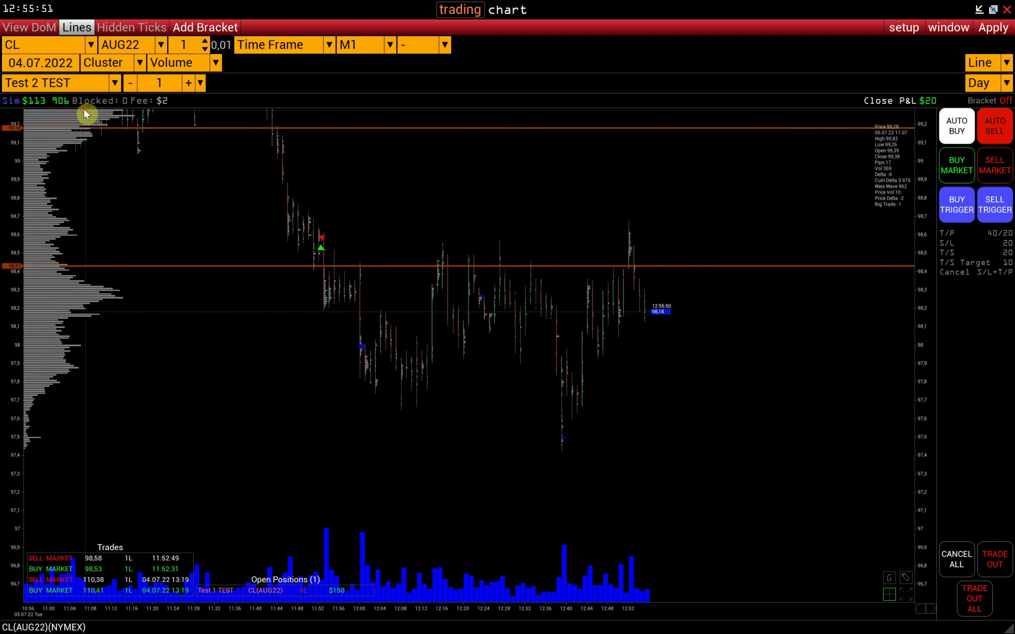
{"action": "left_click", "coordinate": [91, 44]}
{"action": "left_click", "coordinate": [70, 61]}
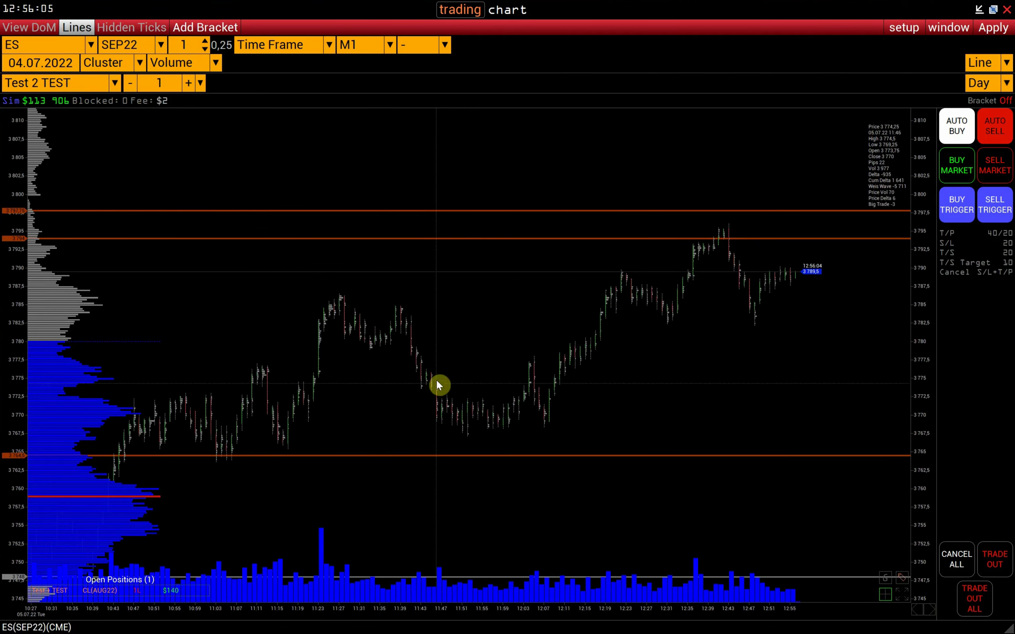
{"action": "left_click", "coordinate": [88, 593]}
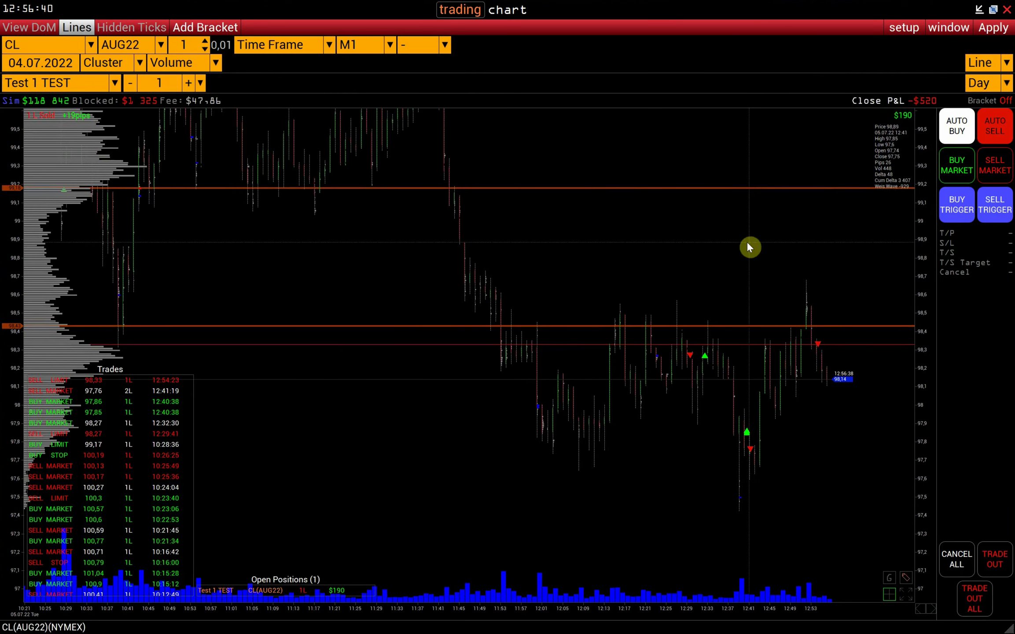
Hide the Trades panel on the chart and show it again.
{"action": "left_click", "coordinate": [895, 36]}
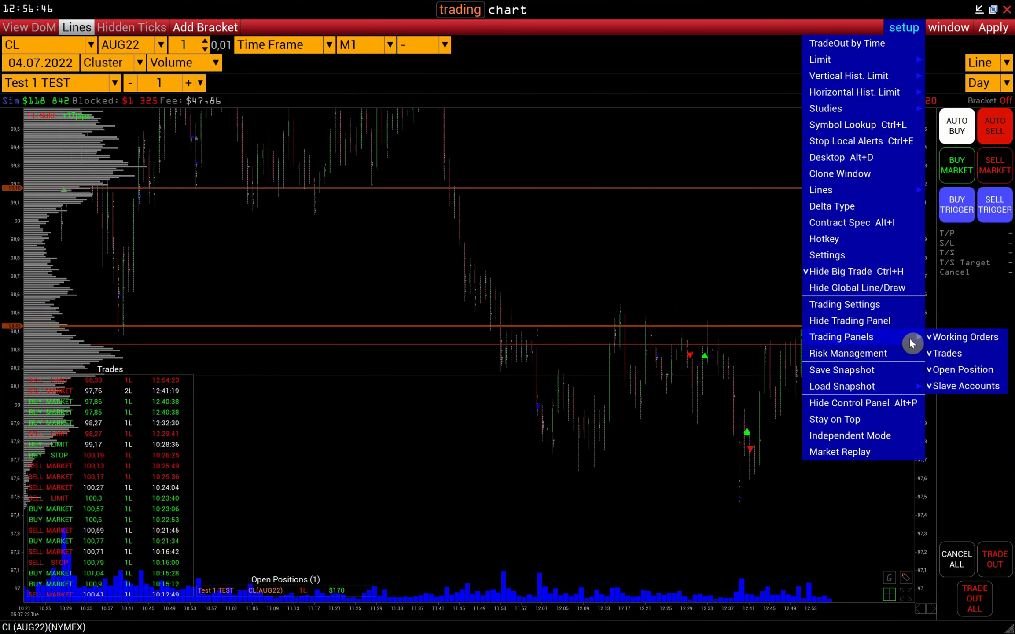
{"action": "left_click", "coordinate": [962, 346]}
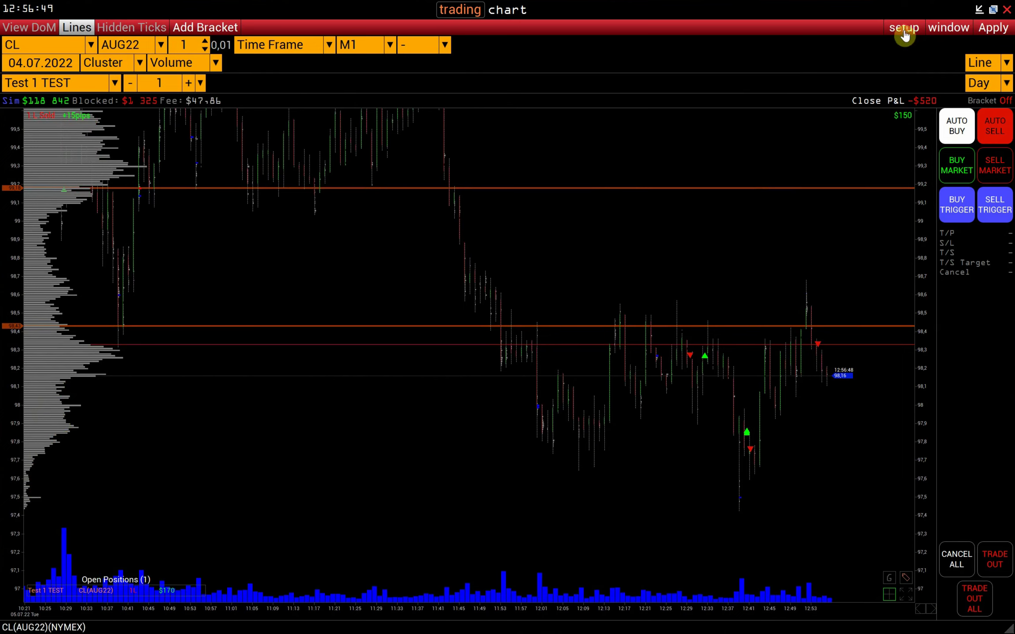
{"action": "left_click", "coordinate": [904, 27]}
{"action": "left_click", "coordinate": [962, 346]}
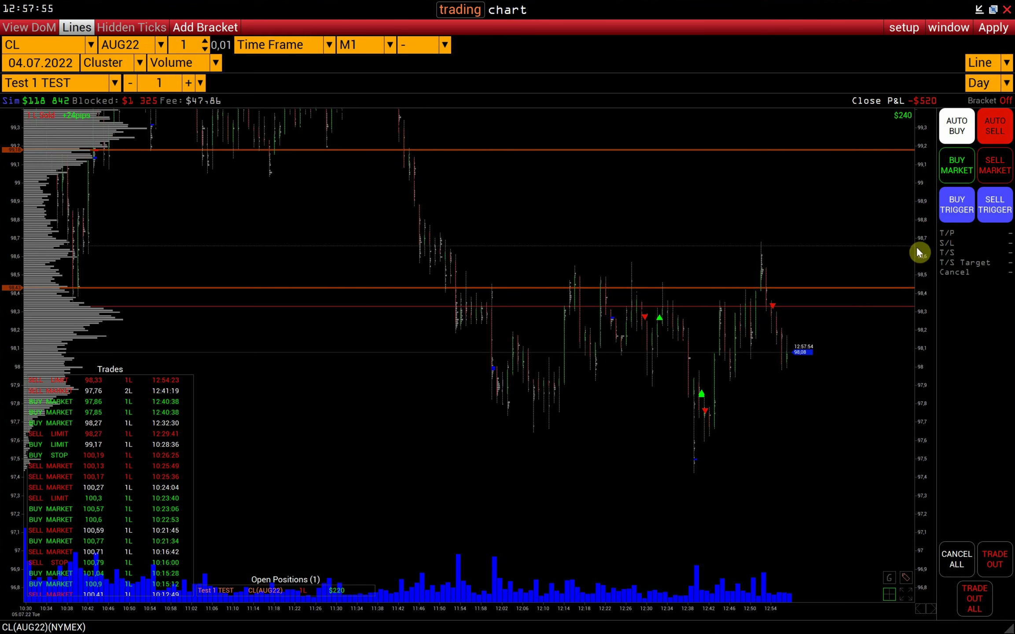
Send a 1-lot SELL TRIGGER order on CL AUG22 with trigger price 98,69 and an order price of about 98,4.
{"action": "left_click", "coordinate": [993, 212]}
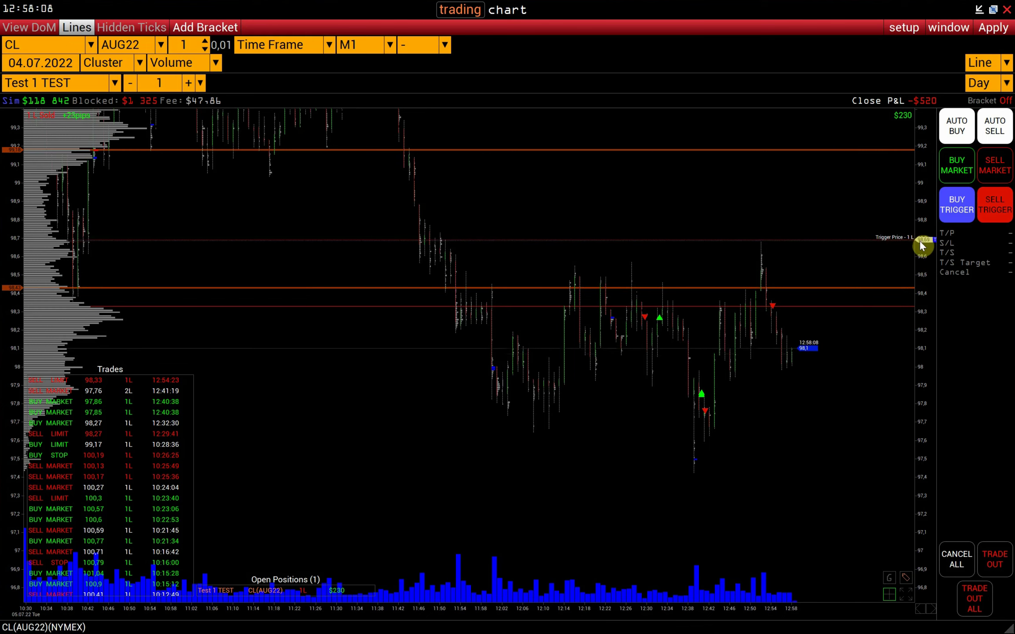
{"action": "left_click", "coordinate": [921, 241]}
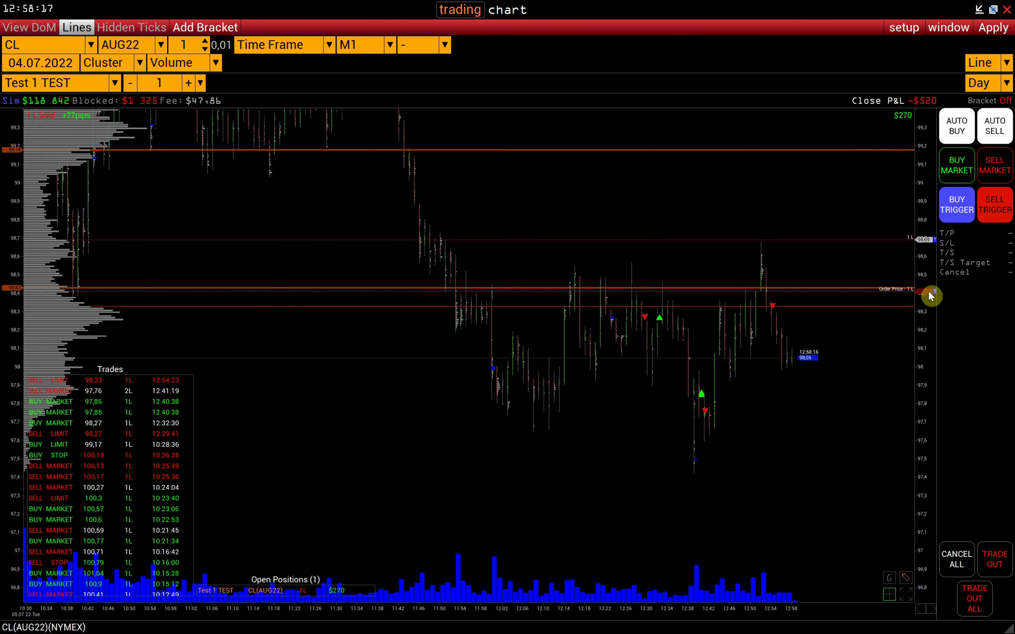
{"action": "left_click", "coordinate": [929, 294]}
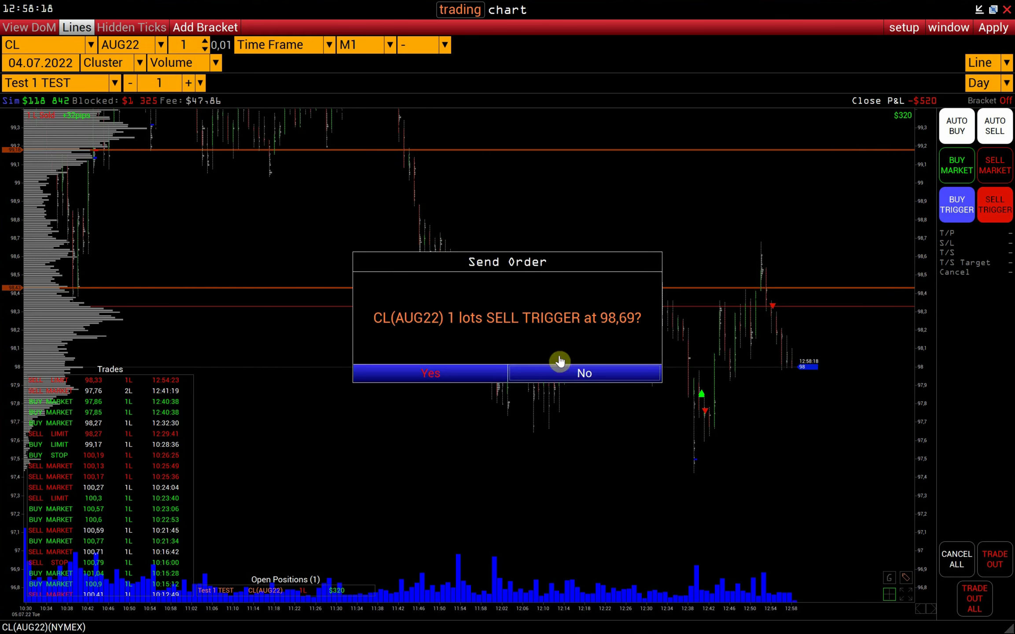
{"action": "left_click", "coordinate": [457, 374]}
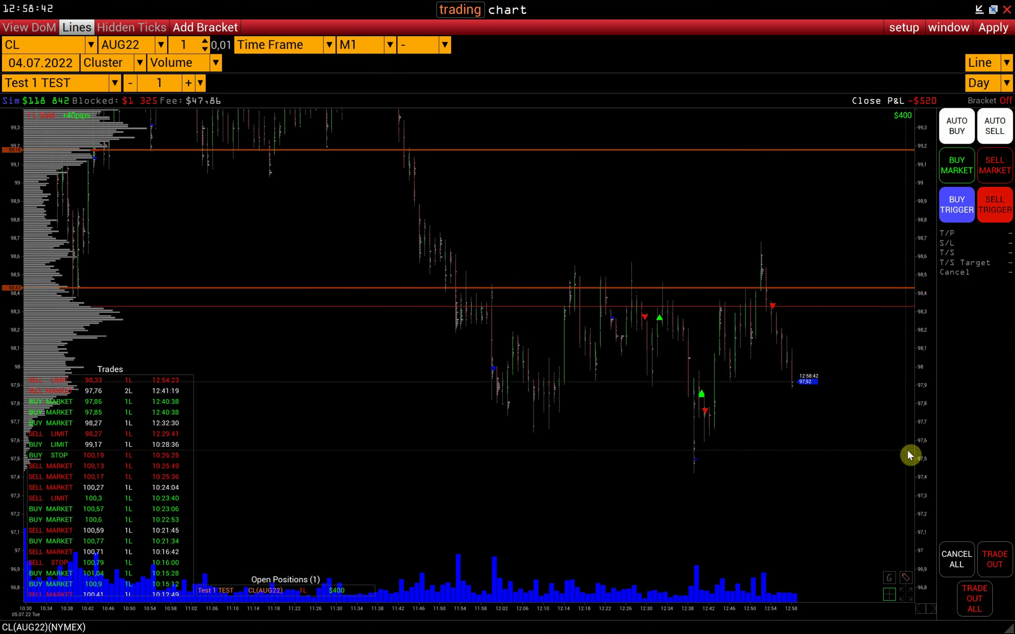
Close the open CL AUG22 position on the Test 1 TEST account with Trade Out.
{"action": "left_click", "coordinate": [996, 560]}
{"action": "left_click", "coordinate": [495, 374]}
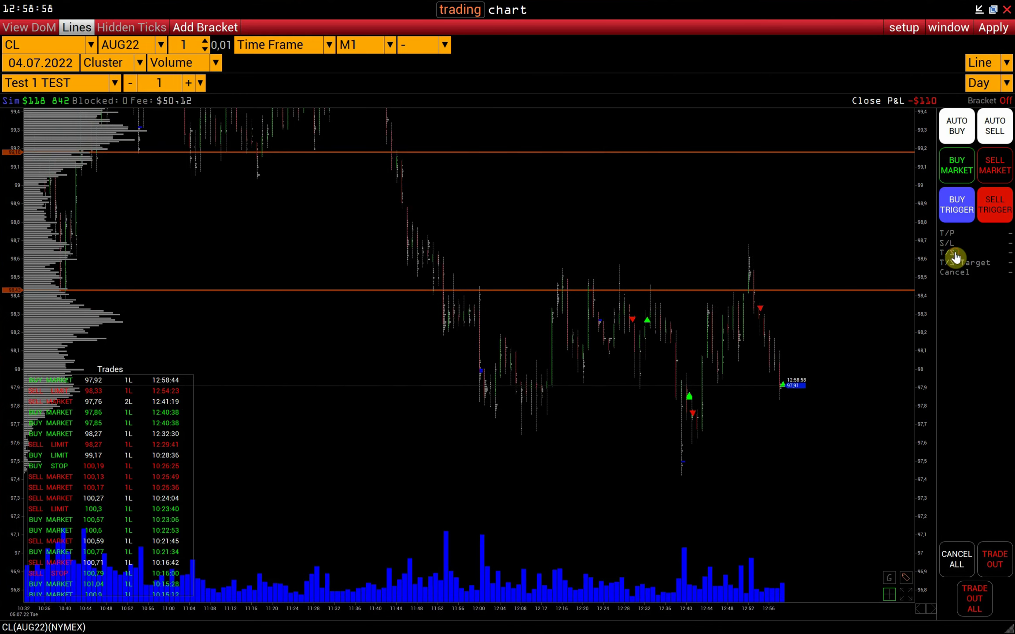
Open the bracket order settings, enable the bracket and keep Pips as its unit.
{"action": "left_click", "coordinate": [953, 259]}
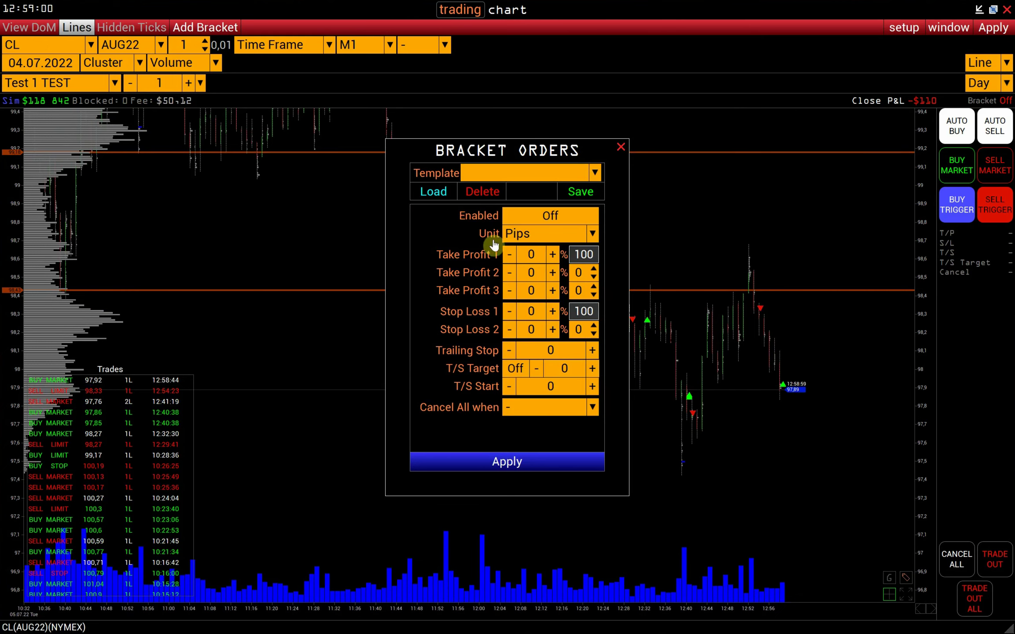
{"action": "left_click_drag", "start_coordinate": [499, 155], "coordinate": [489, 149]}
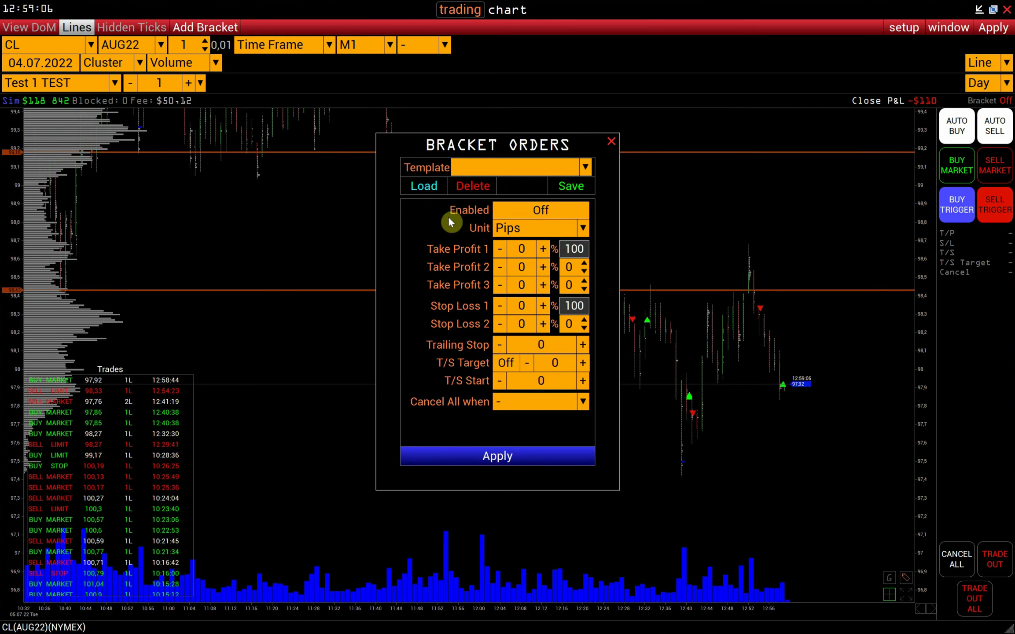
{"action": "left_click", "coordinate": [524, 217]}
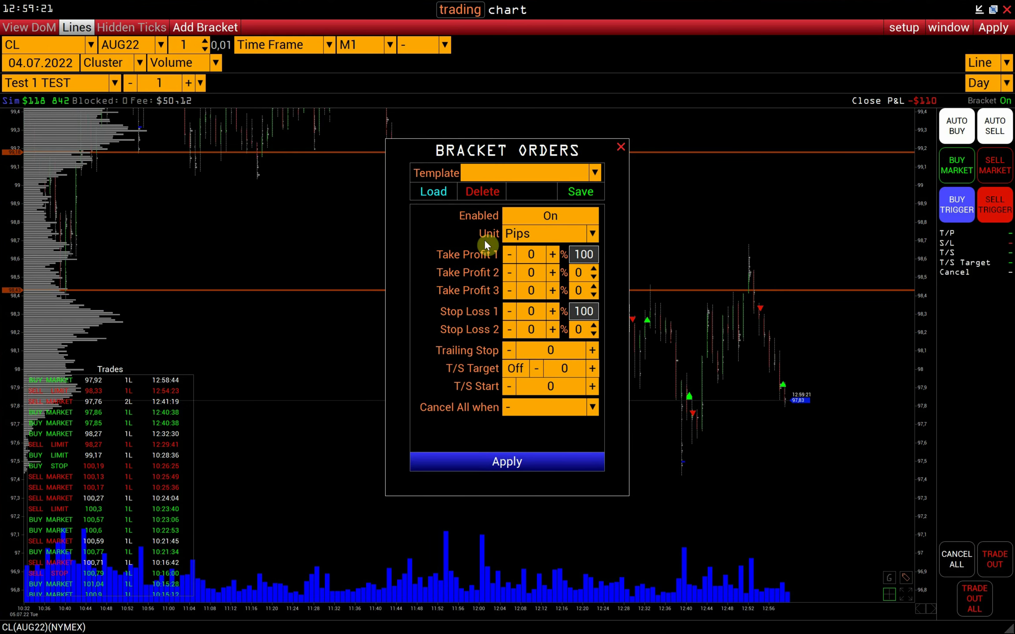
{"action": "left_click", "coordinate": [516, 234]}
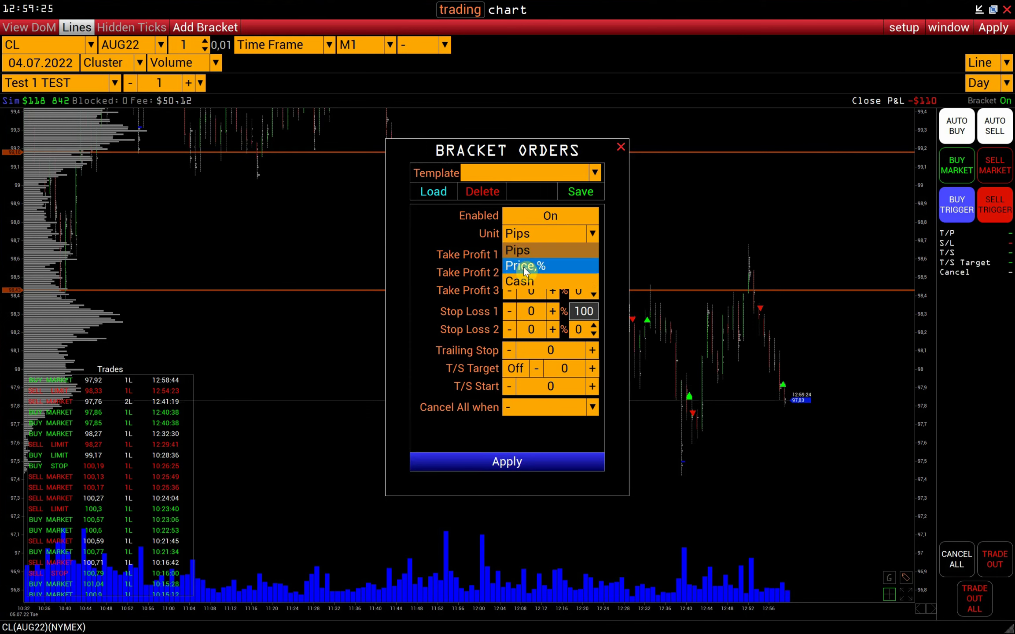
{"action": "left_click", "coordinate": [516, 249]}
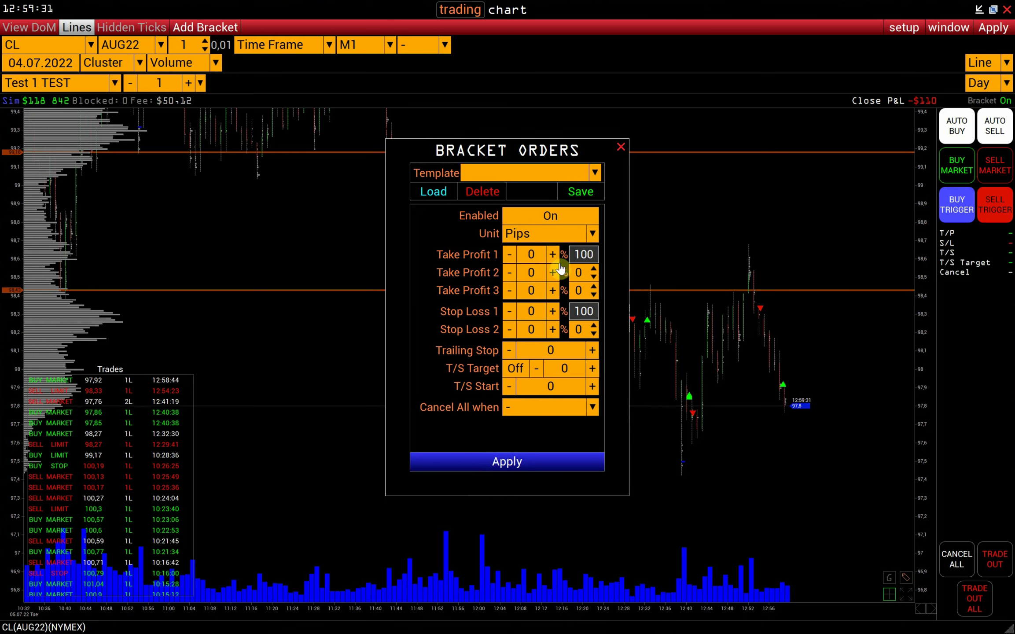
Set Take Profit 1 to 40 pips and Stop Loss 1 to 20 pips in the bracket.
{"action": "left_click", "coordinate": [537, 253]}
{"action": "type", "text": "40"}
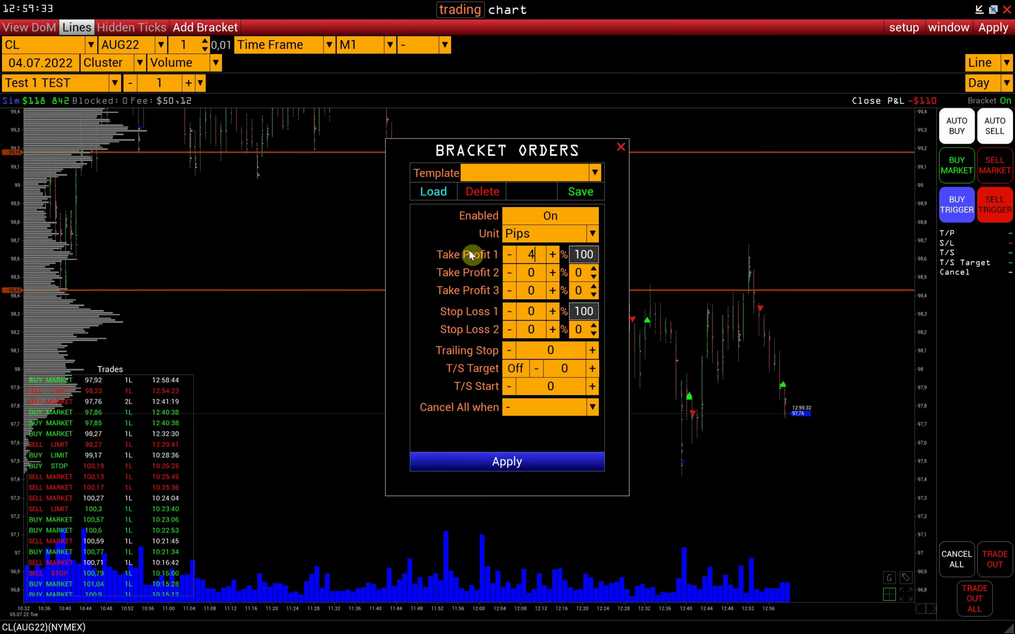
{"action": "left_click", "coordinate": [535, 310]}
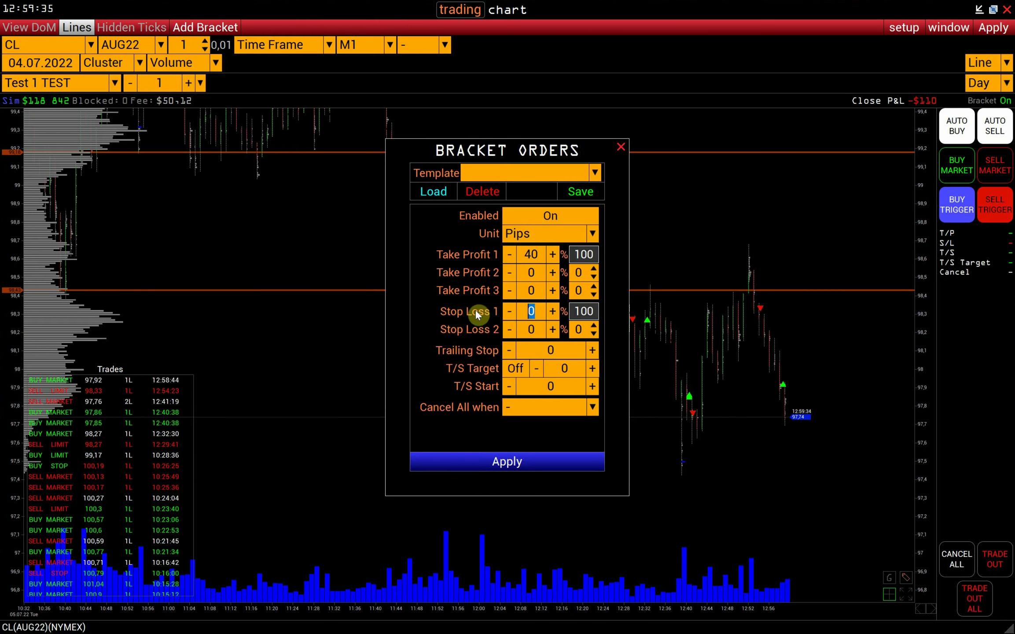
{"action": "type", "text": "20"}
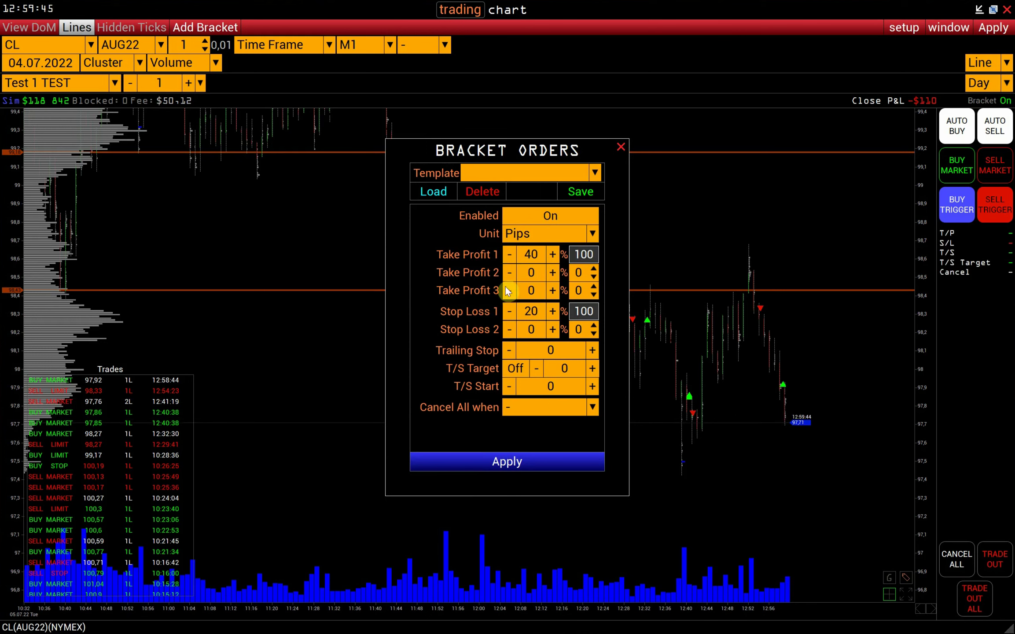
Add a second take profit at 20 pips that closes 50 % of the position.
{"action": "left_click", "coordinate": [534, 274]}
{"action": "type", "text": "20"}
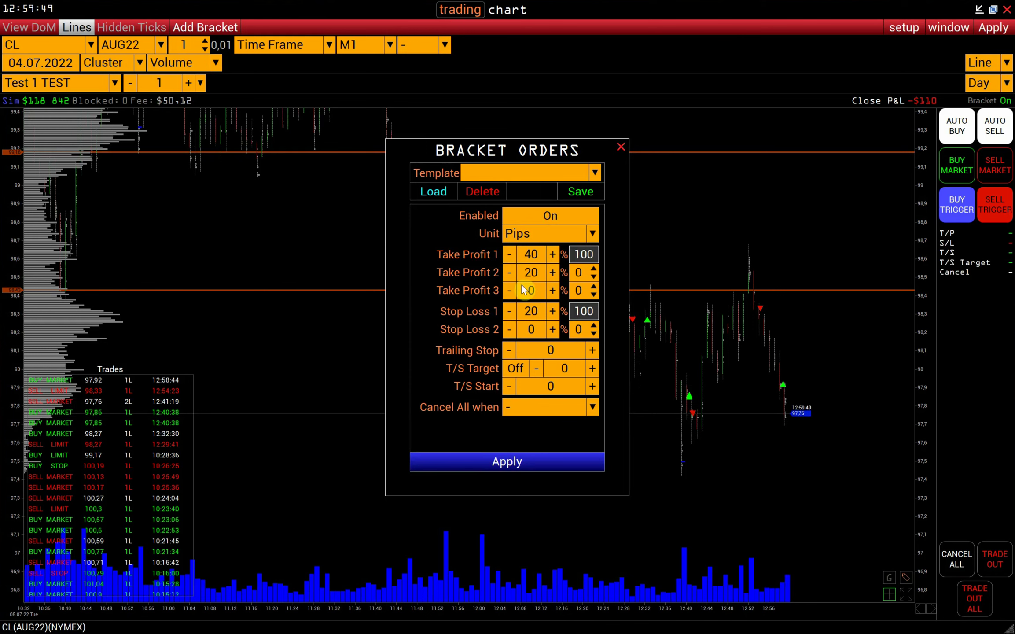
{"action": "left_click", "coordinate": [585, 273]}
{"action": "type", "text": "50"}
{"action": "left_click", "coordinate": [530, 278]}
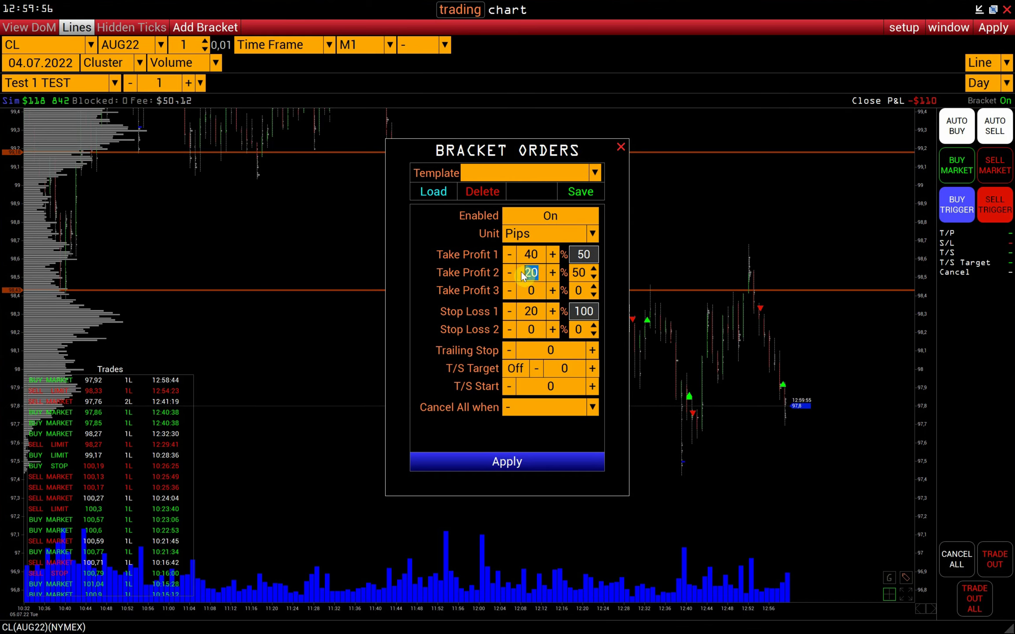
{"action": "left_click", "coordinate": [535, 255]}
{"action": "double_click", "coordinate": [534, 255]}
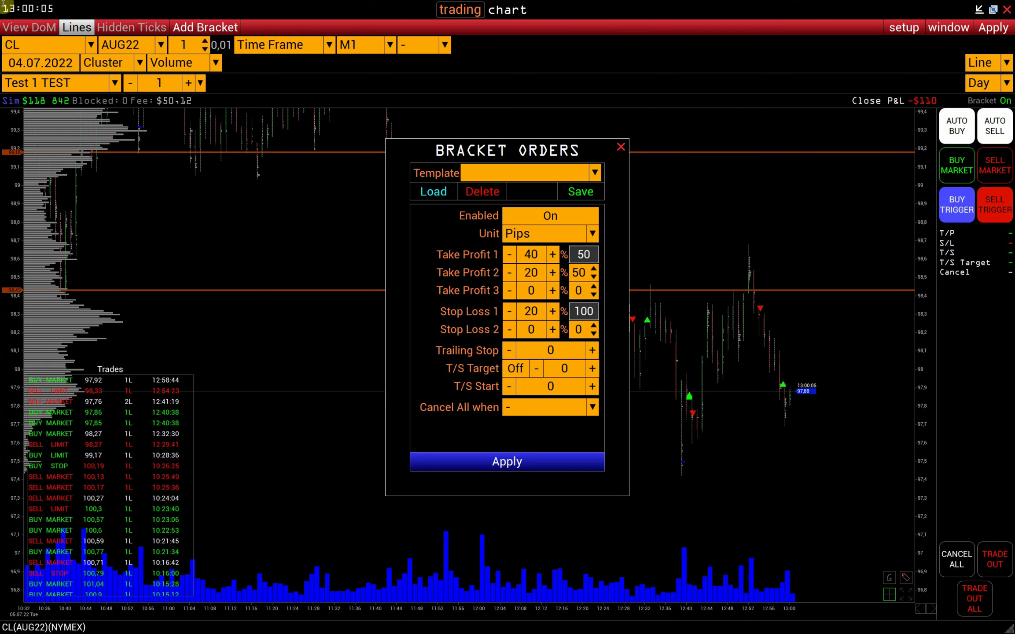
Set the trailing stop to 20 pips, switch its target on at 10 pips and set its start to 5.
{"action": "double_click", "coordinate": [544, 350]}
{"action": "type", "text": "20"}
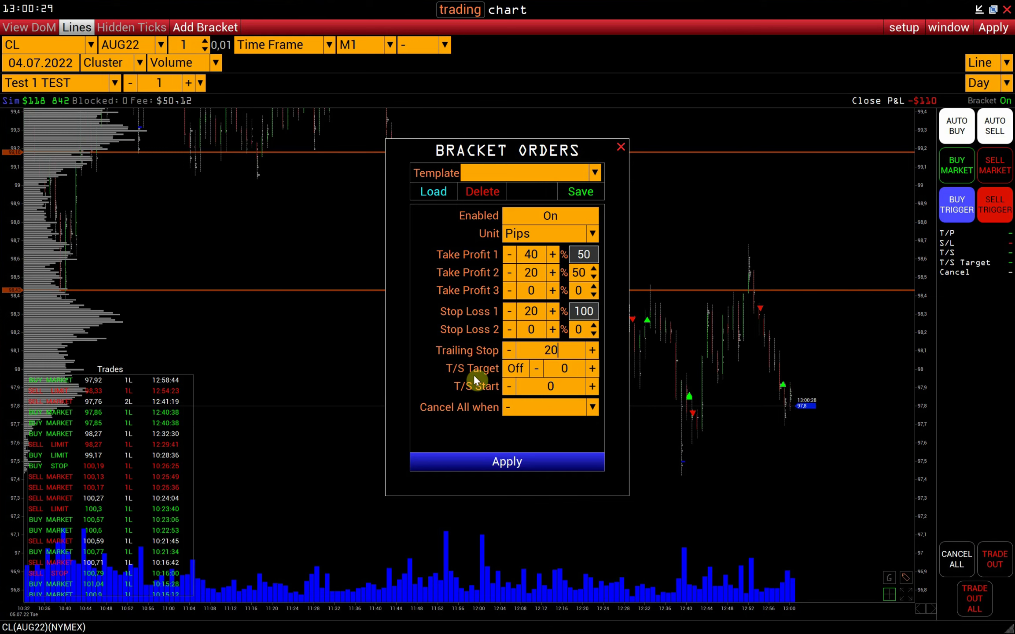
{"action": "left_click", "coordinate": [566, 368]}
{"action": "type", "text": "10"}
{"action": "left_click", "coordinate": [517, 376]}
{"action": "double_click", "coordinate": [556, 390]}
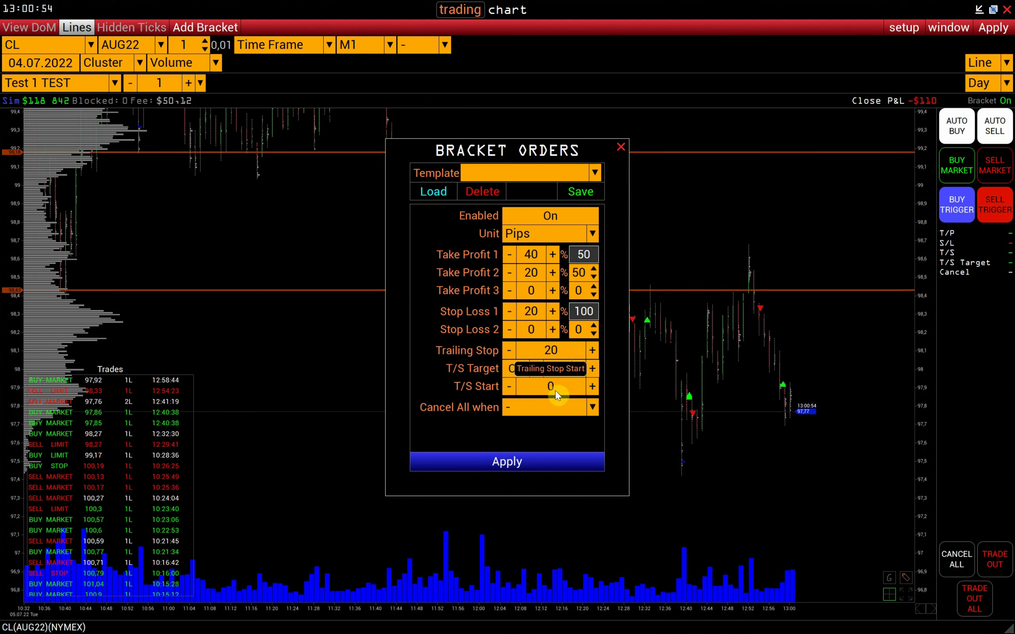
{"action": "type", "text": "5"}
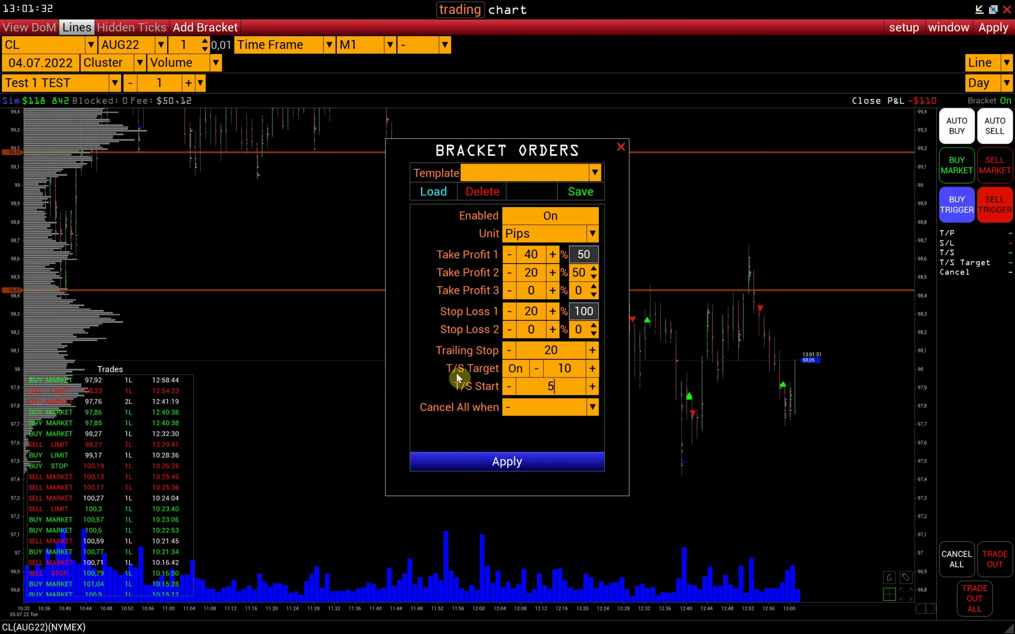
Set the bracket to cancel all orders when the stop loss is reached (S/L reached).
{"action": "left_click", "coordinate": [523, 410]}
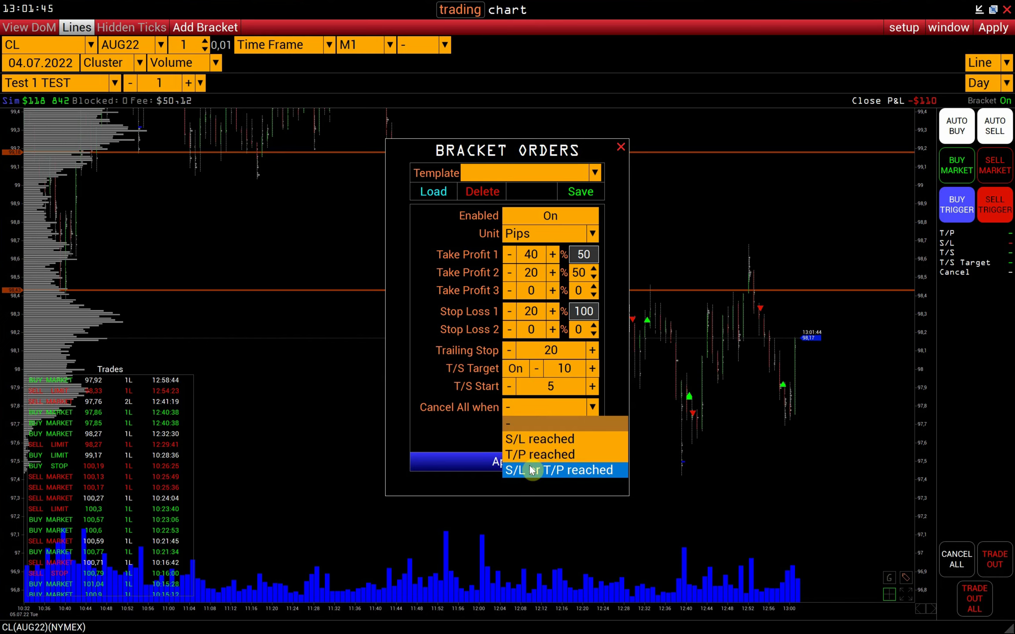
{"action": "left_click", "coordinate": [536, 442]}
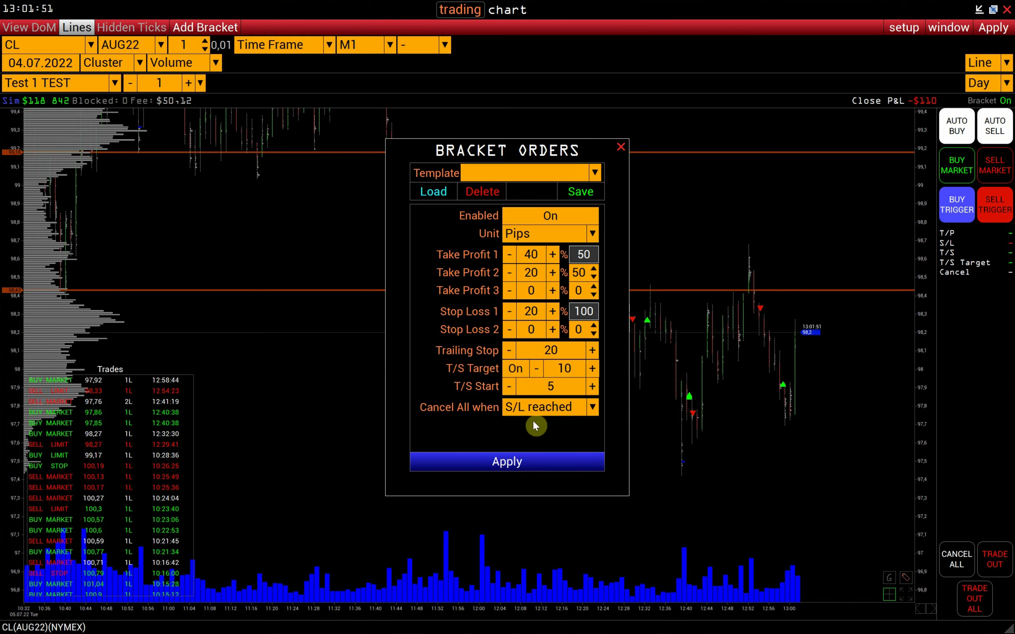
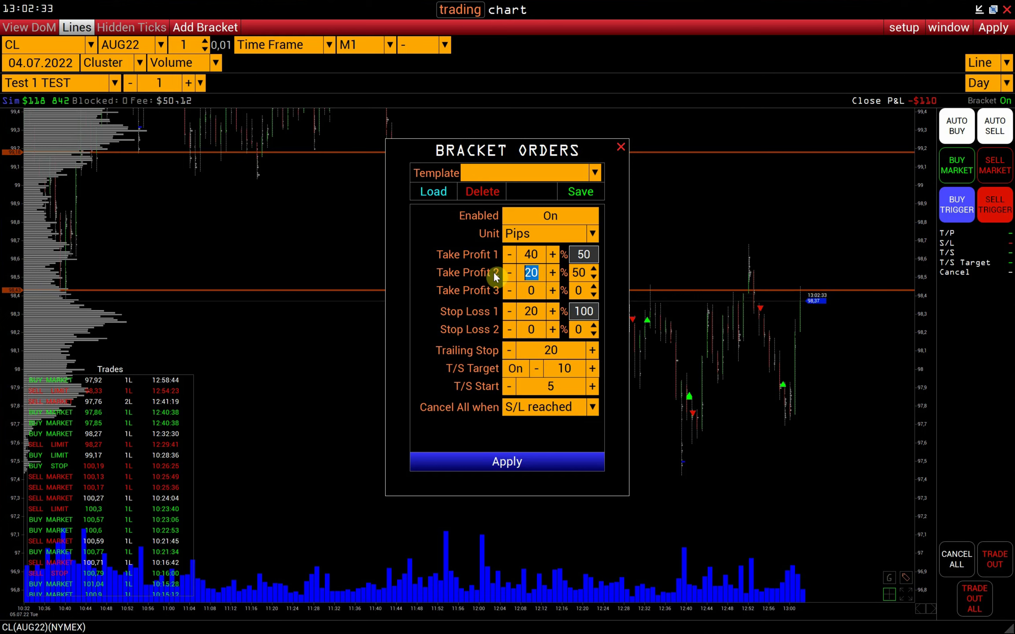
Reset Take Profit 2 to 0 and set both Take Profit 1 and Stop Loss 1 to 100 pips.
{"action": "type", "text": "0"}
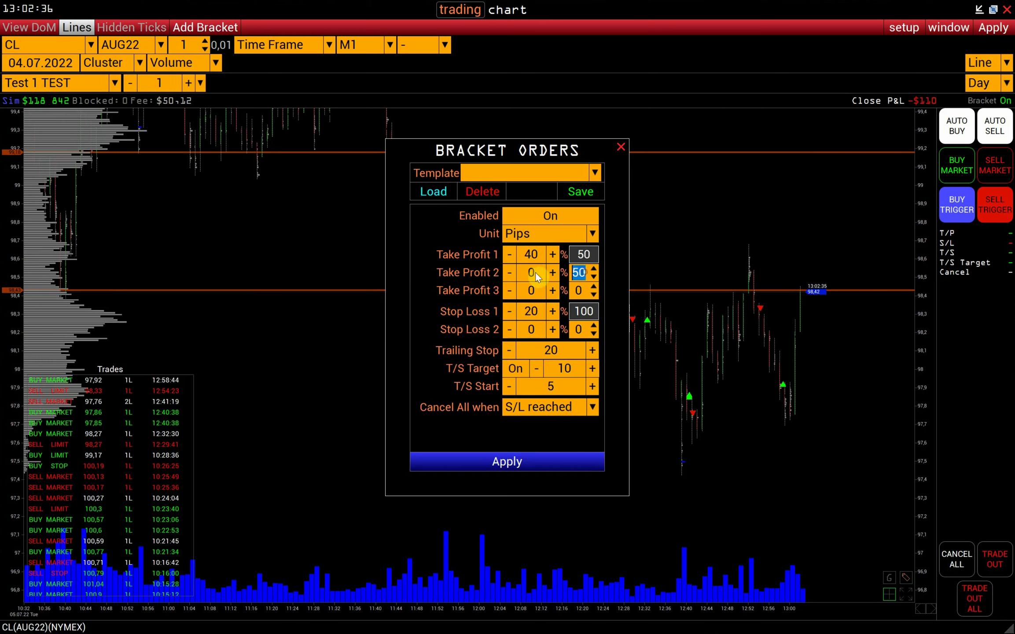
{"action": "left_click", "coordinate": [453, 253]}
{"action": "type", "text": "100"}
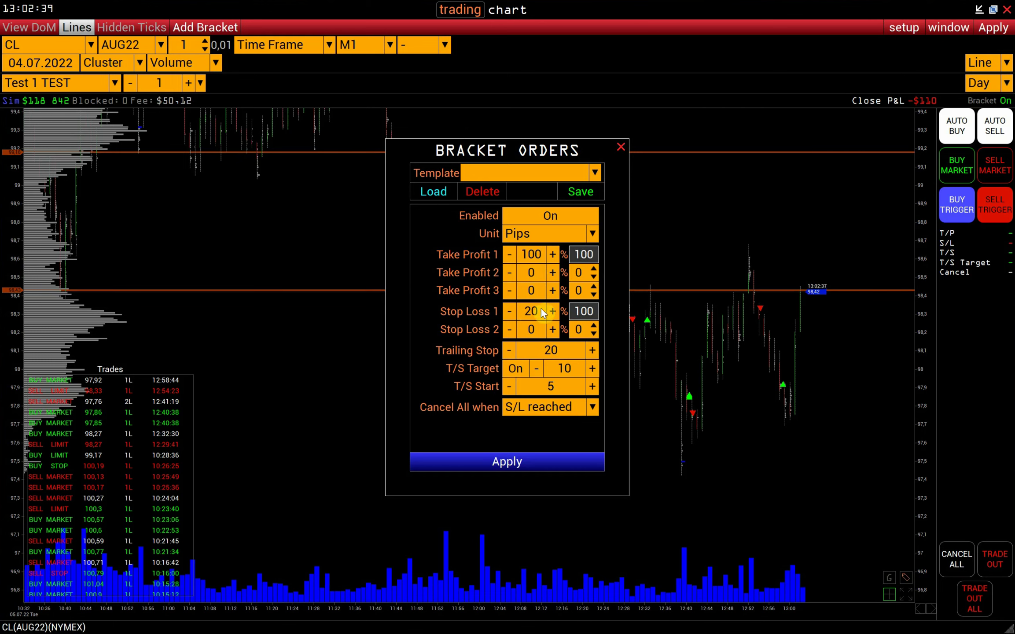
{"action": "left_click", "coordinate": [507, 310]}
{"action": "type", "text": "100"}
Reset the trailing stop, its target and its start to 0, and apply the bracket settings.
{"action": "left_click", "coordinate": [513, 353]}
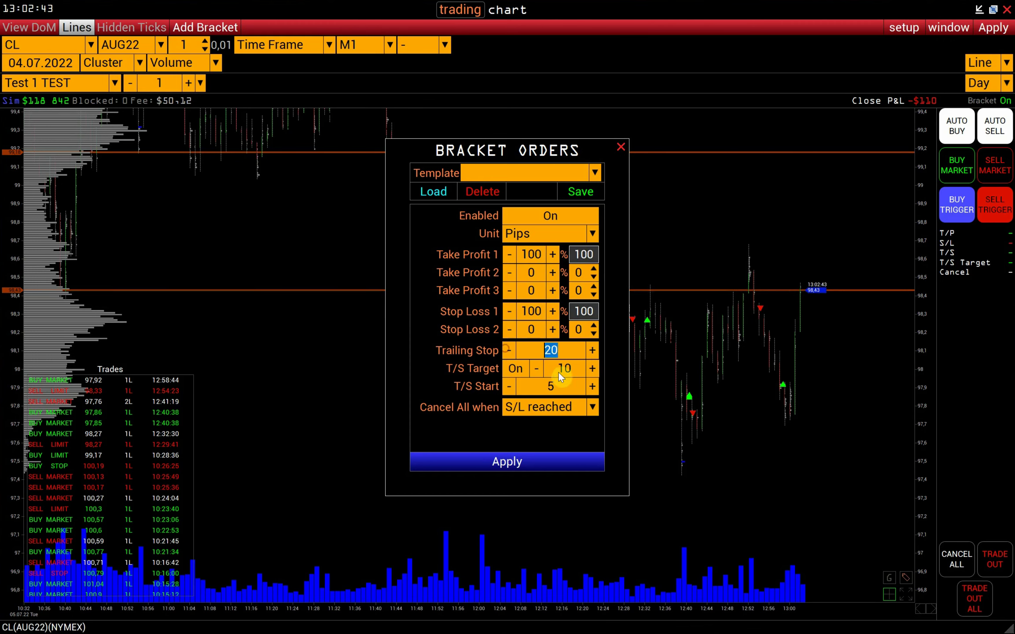
{"action": "type", "text": "0"}
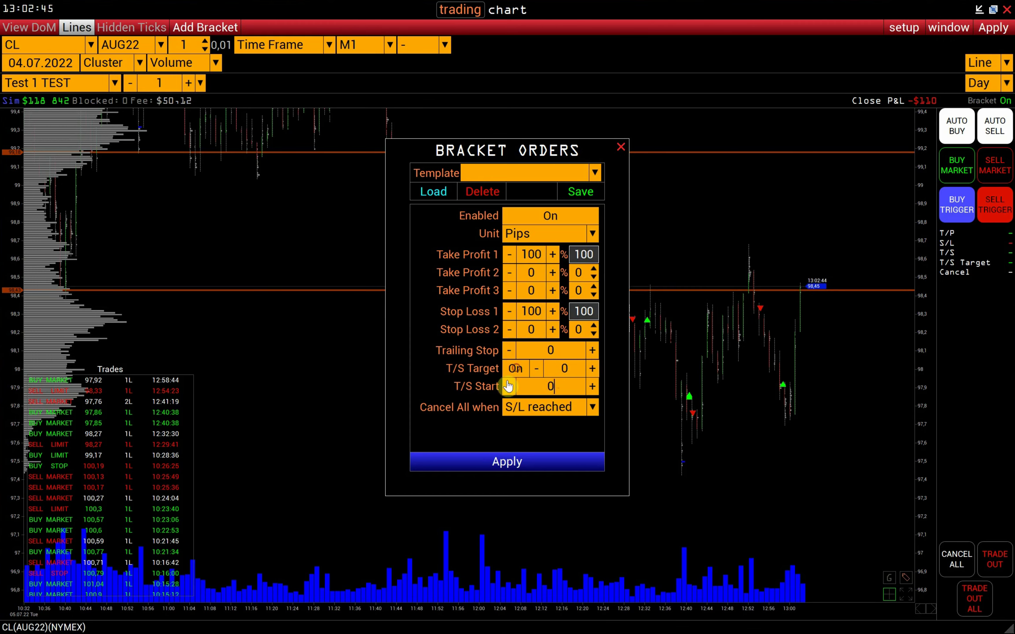
{"action": "left_click", "coordinate": [497, 456]}
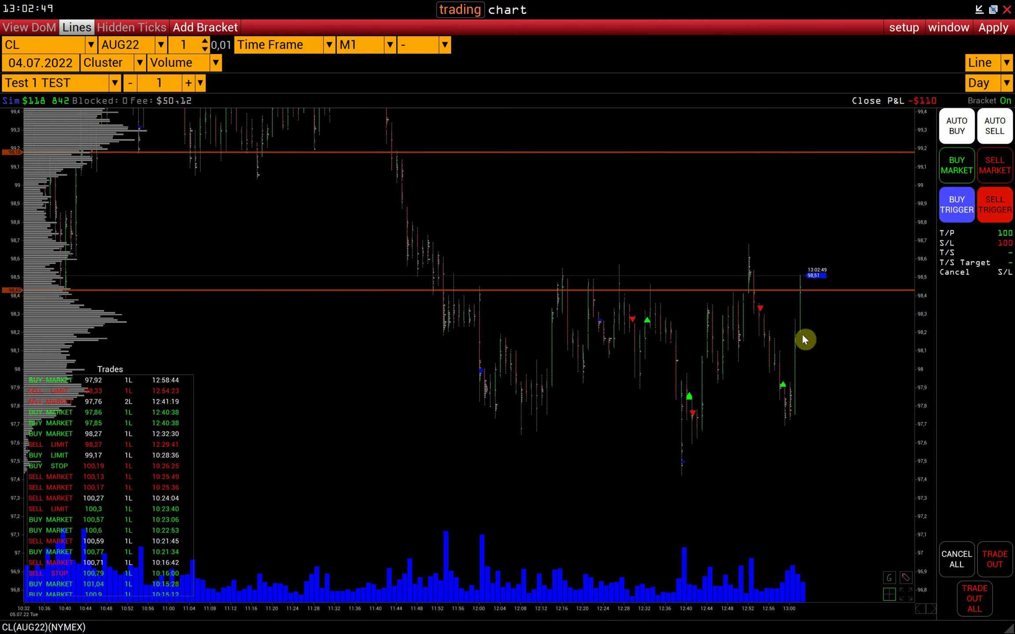
Switch the bracket off and back on from the chart.
{"action": "left_click", "coordinate": [1006, 103]}
{"action": "left_click", "coordinate": [1006, 103]}
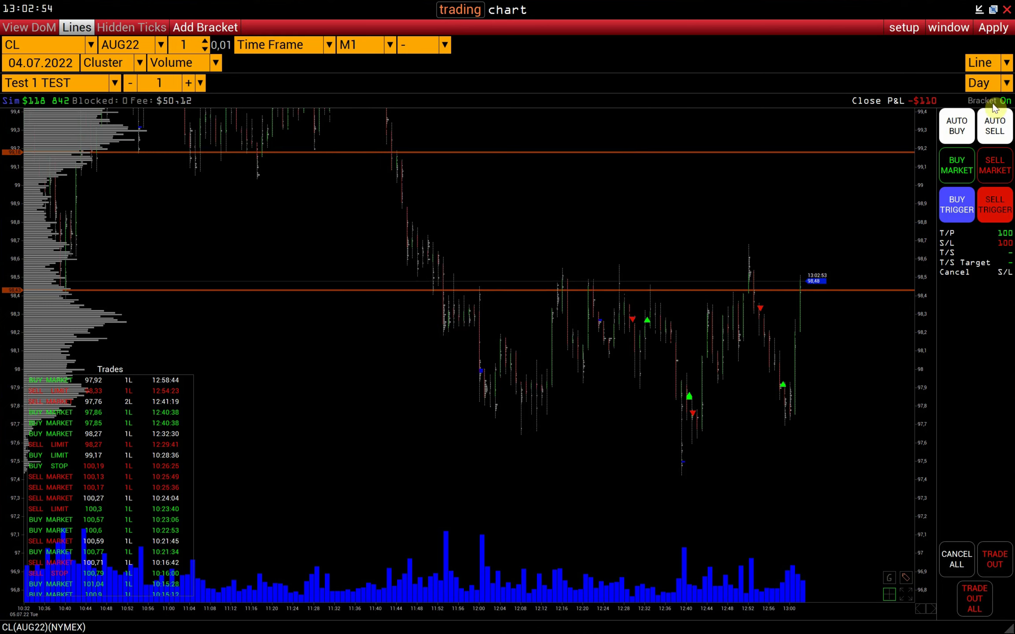
{"action": "left_click", "coordinate": [953, 175]}
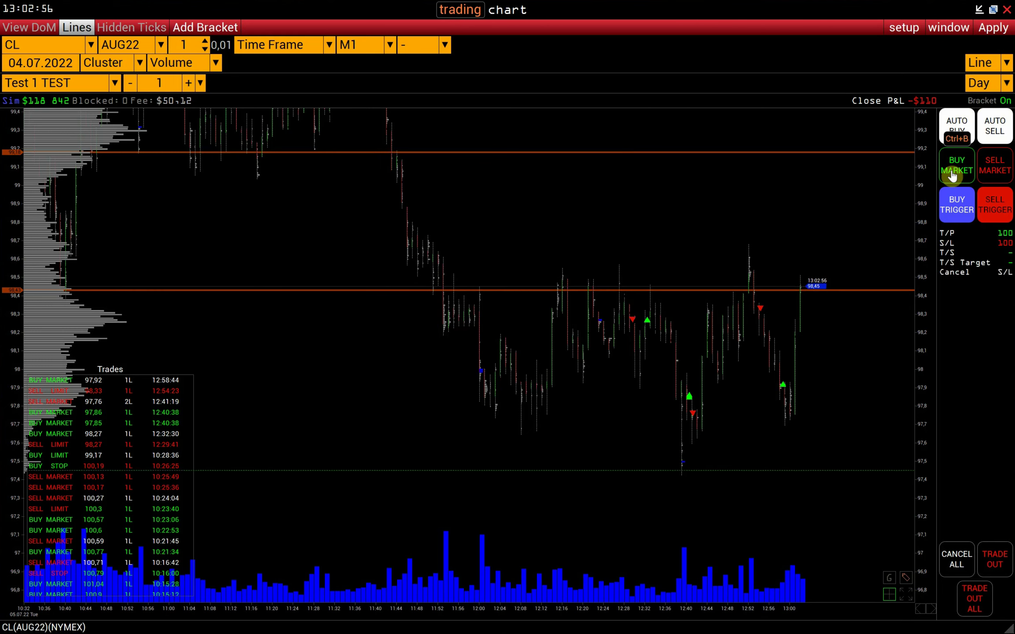
{"action": "left_click", "coordinate": [986, 173]}
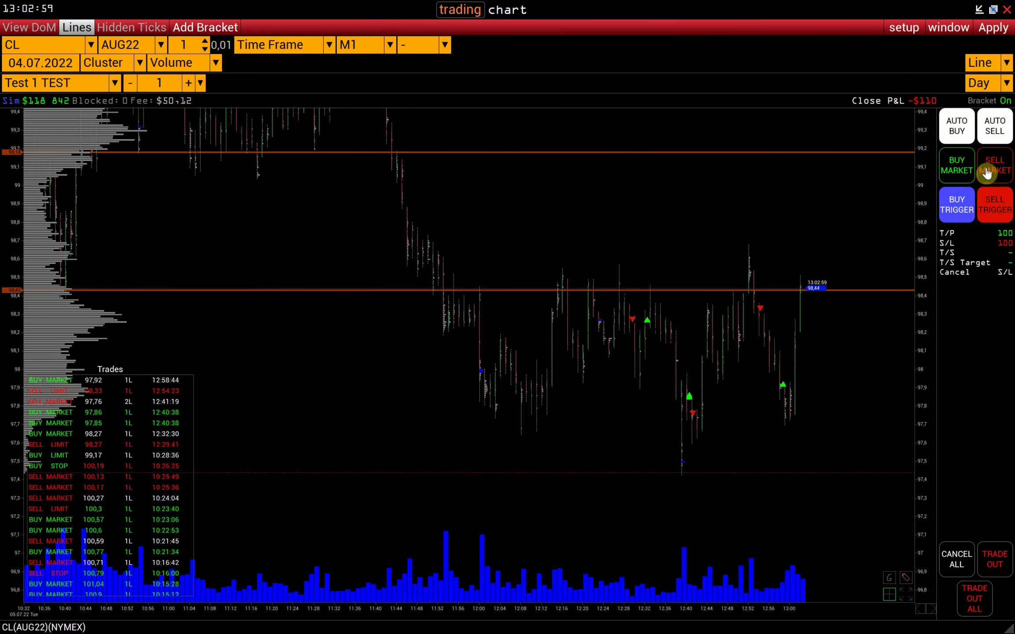
{"action": "left_click", "coordinate": [953, 175]}
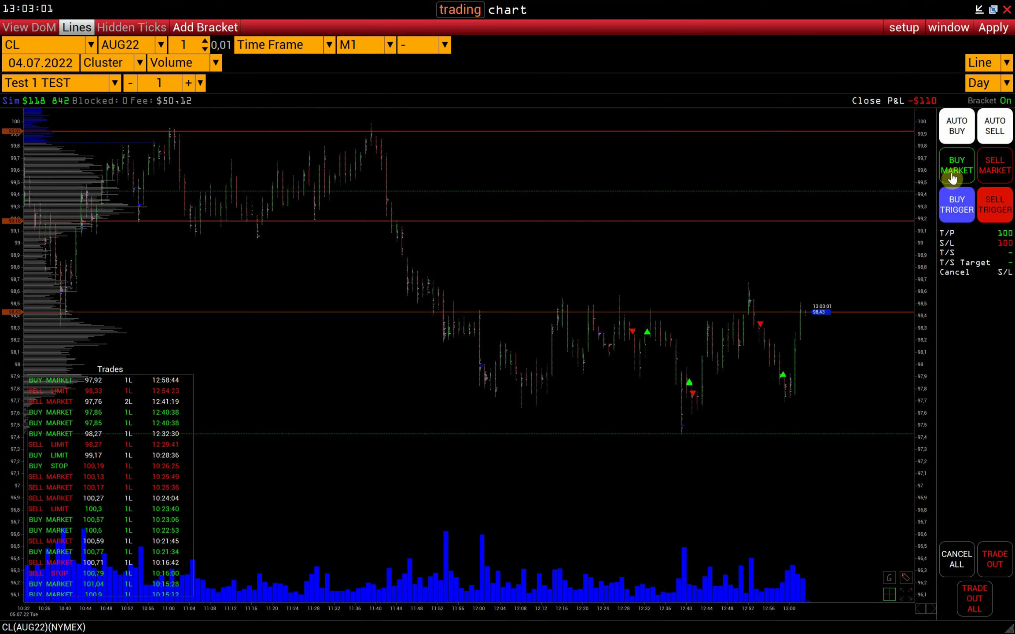
{"action": "left_click", "coordinate": [990, 171]}
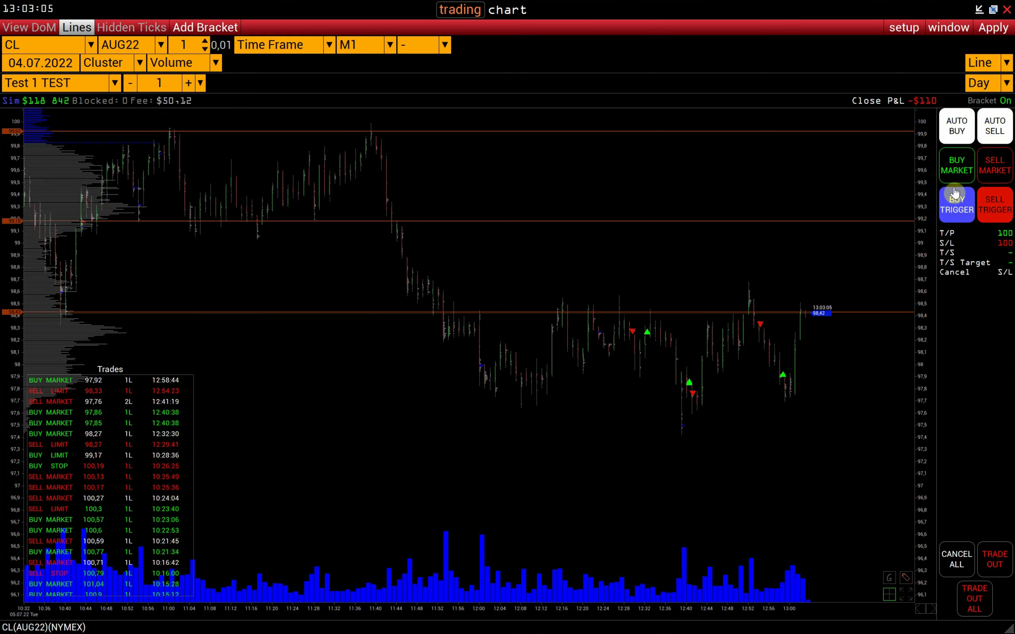
Buy 1 lot of CL AUG22 at market with the bracket's take profit and stop loss attached.
{"action": "left_click", "coordinate": [956, 172]}
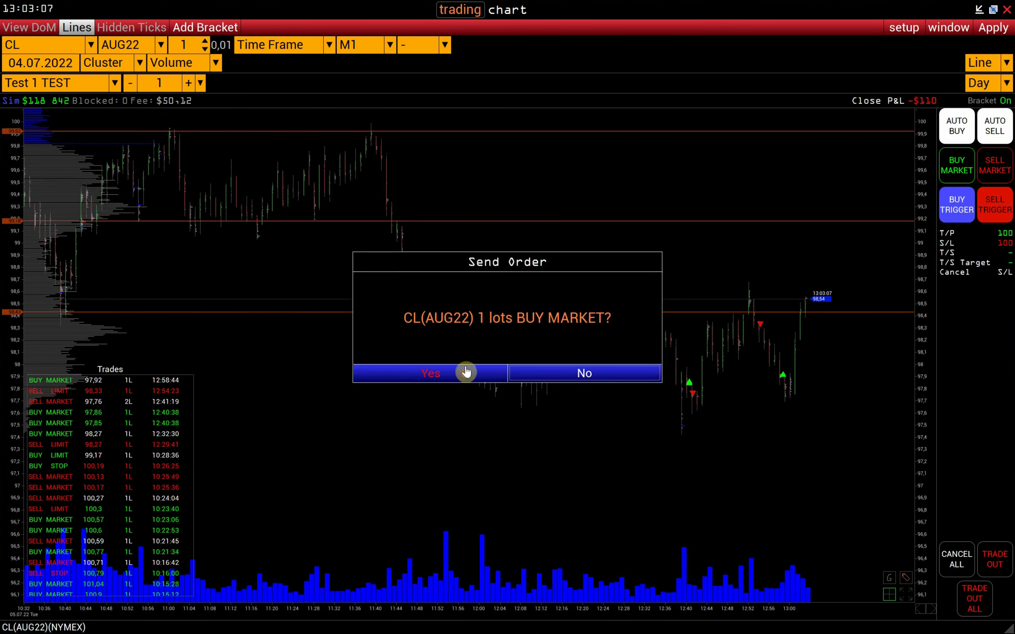
{"action": "left_click", "coordinate": [468, 373]}
{"action": "scroll", "coordinate": [920, 363], "scroll_direction": "up", "scroll_amount": 2}
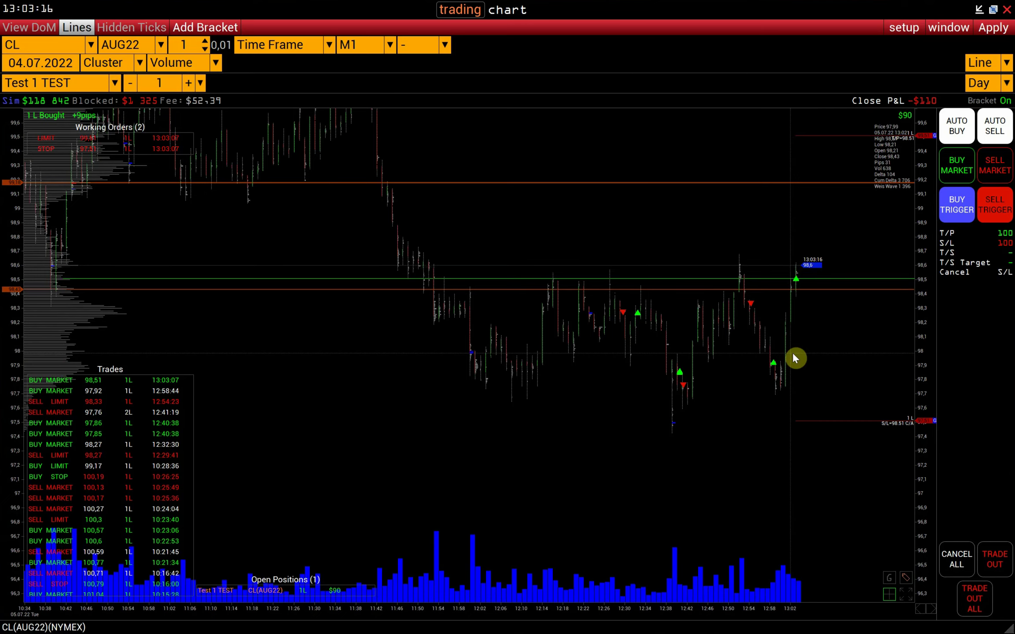
{"action": "left_click_drag", "start_coordinate": [794, 354], "coordinate": [747, 376]}
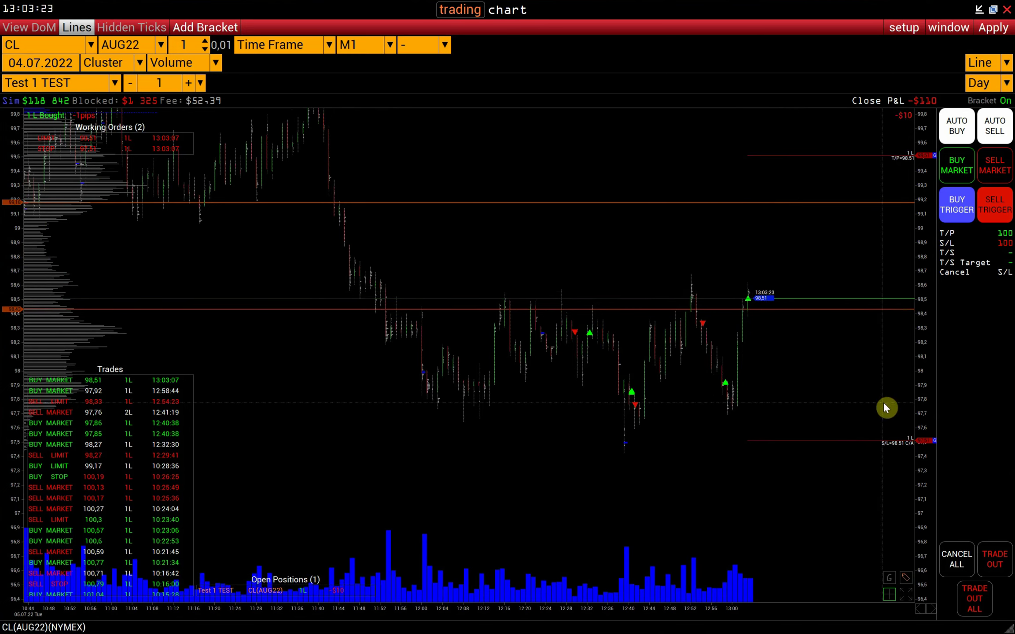
Buy another lot of CL AUG22 at market with the bracket attached, and move the first lot's take-profit sell limit to 99,48.
{"action": "left_click", "coordinate": [962, 169]}
{"action": "left_click", "coordinate": [468, 373]}
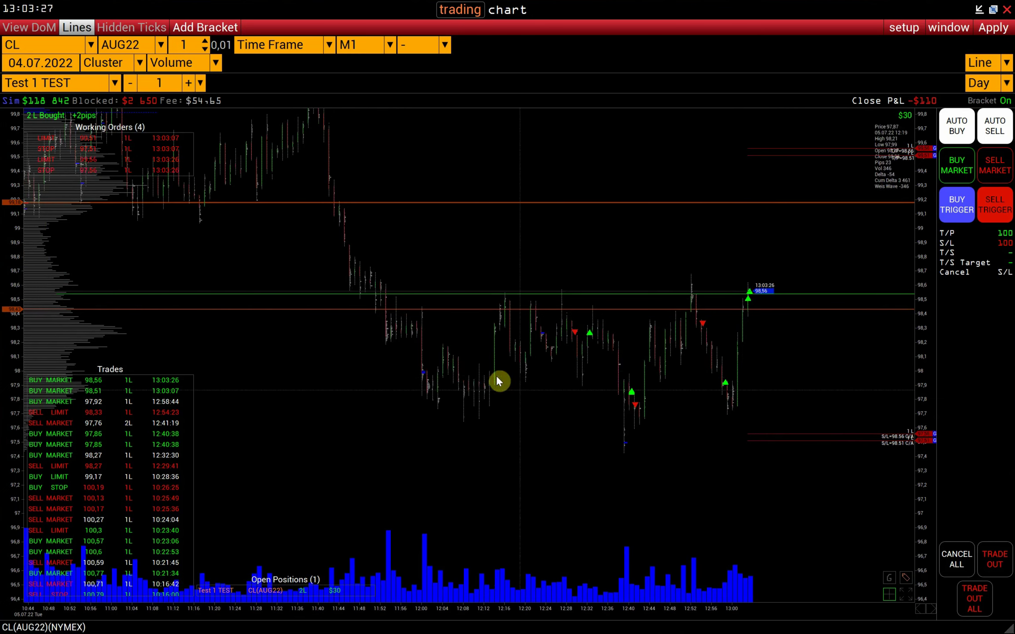
{"action": "left_click_drag", "start_coordinate": [915, 177], "coordinate": [915, 187]}
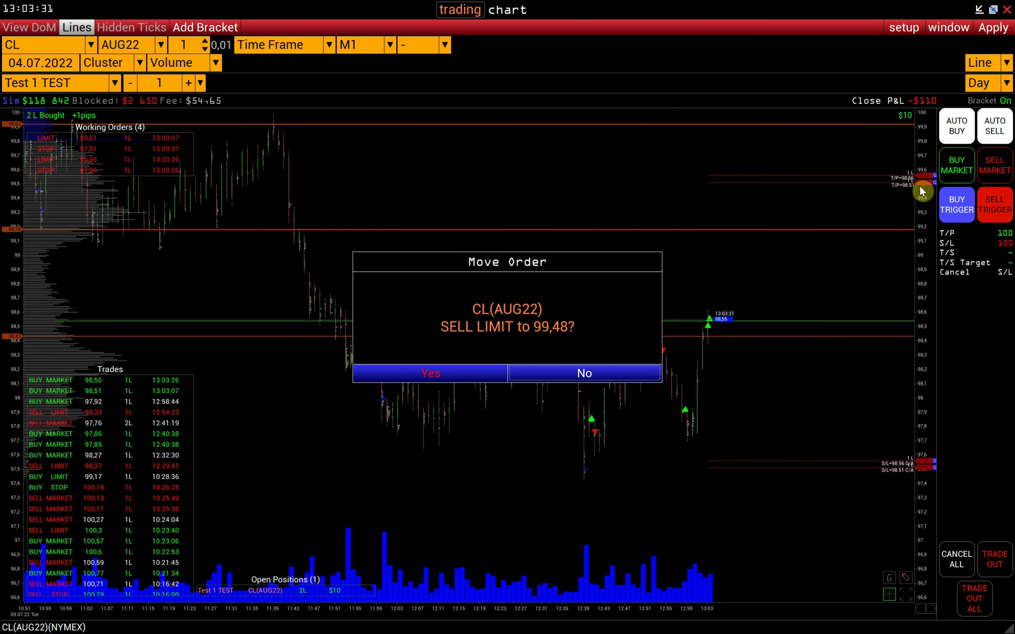
{"action": "left_click", "coordinate": [485, 381]}
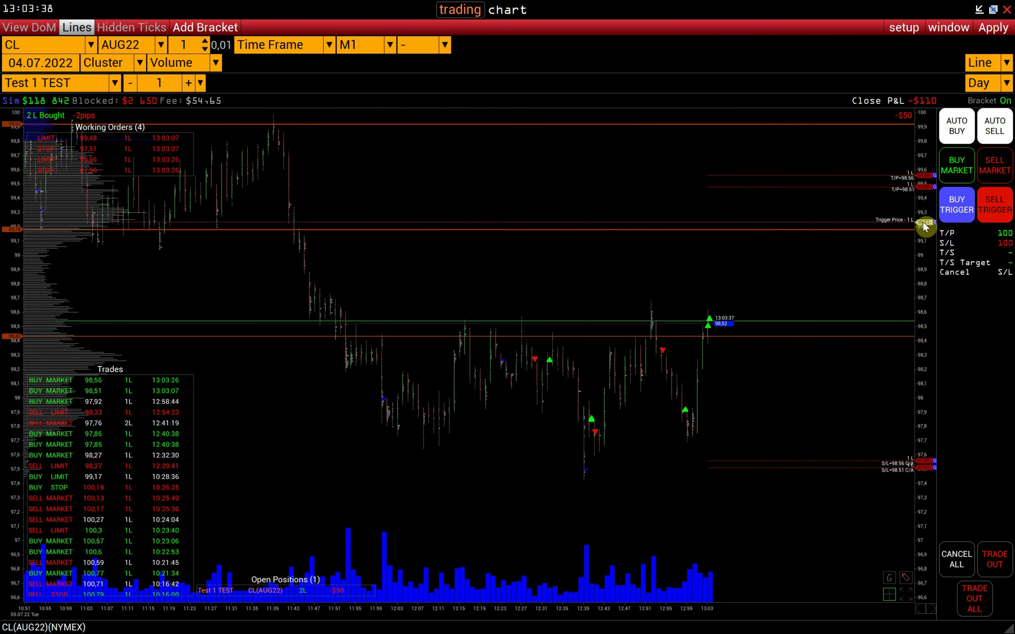
Turn on automatic selling from the chart and place two 1-lot orders: a sell limit at about 99,24 and a sell stop at 97,92.
{"action": "left_click", "coordinate": [965, 138]}
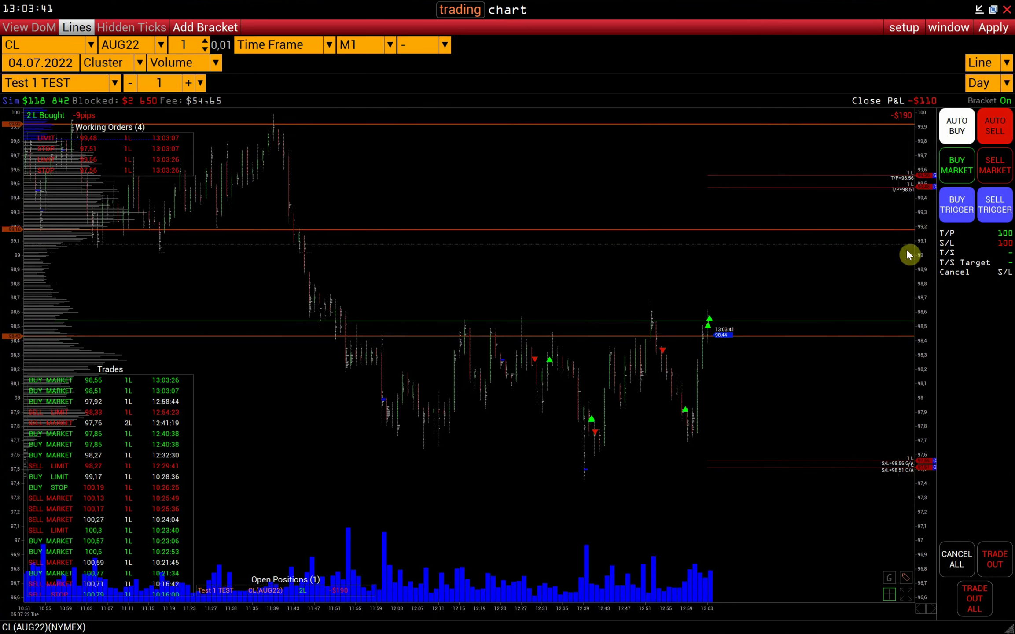
{"action": "left_click", "coordinate": [920, 221]}
{"action": "left_click", "coordinate": [499, 375]}
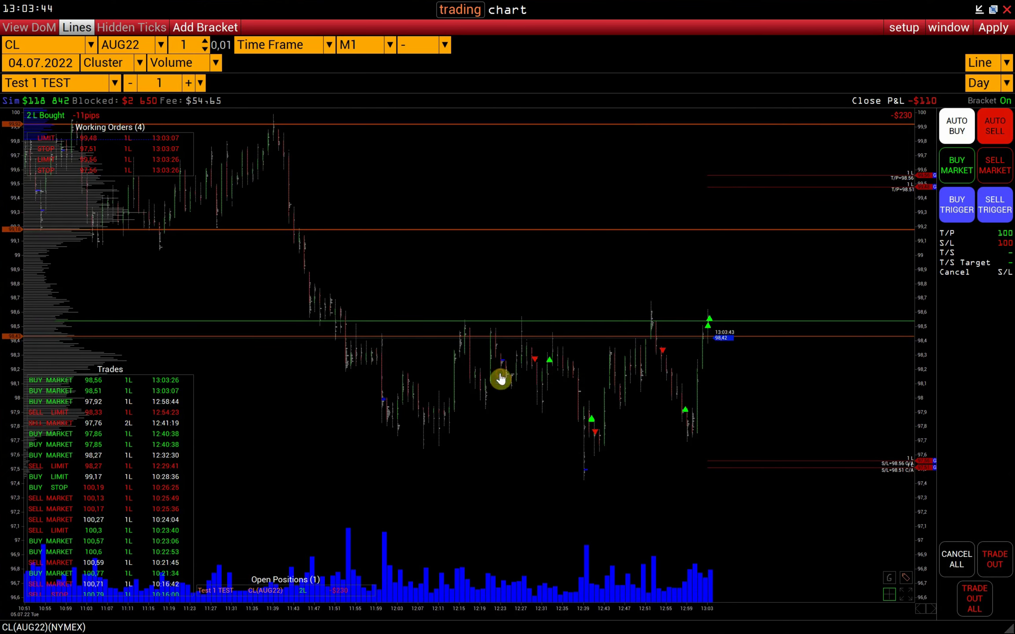
{"action": "left_click", "coordinate": [920, 412]}
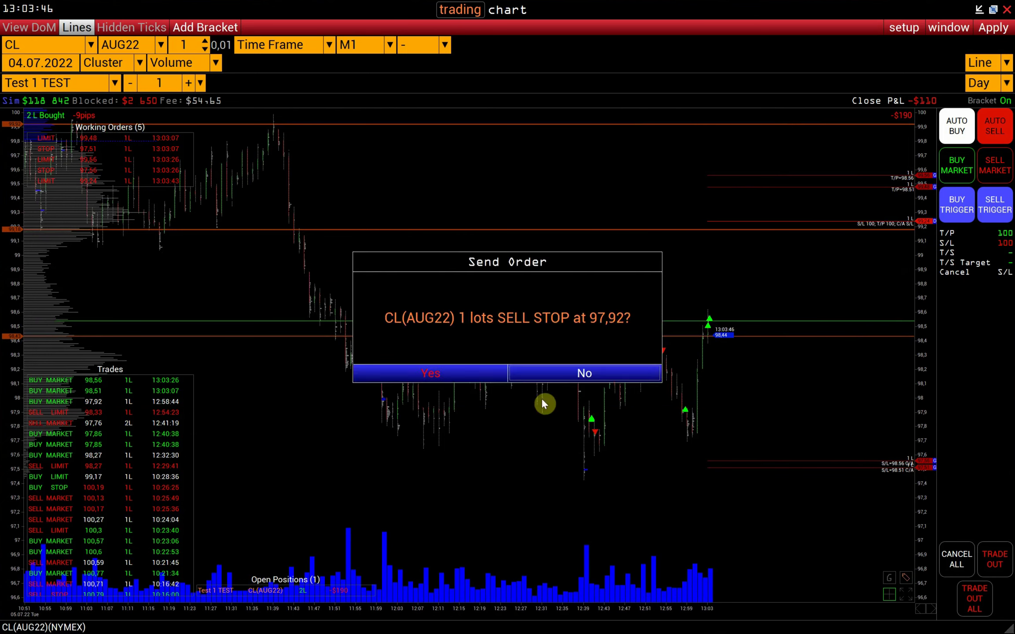
{"action": "left_click", "coordinate": [484, 383]}
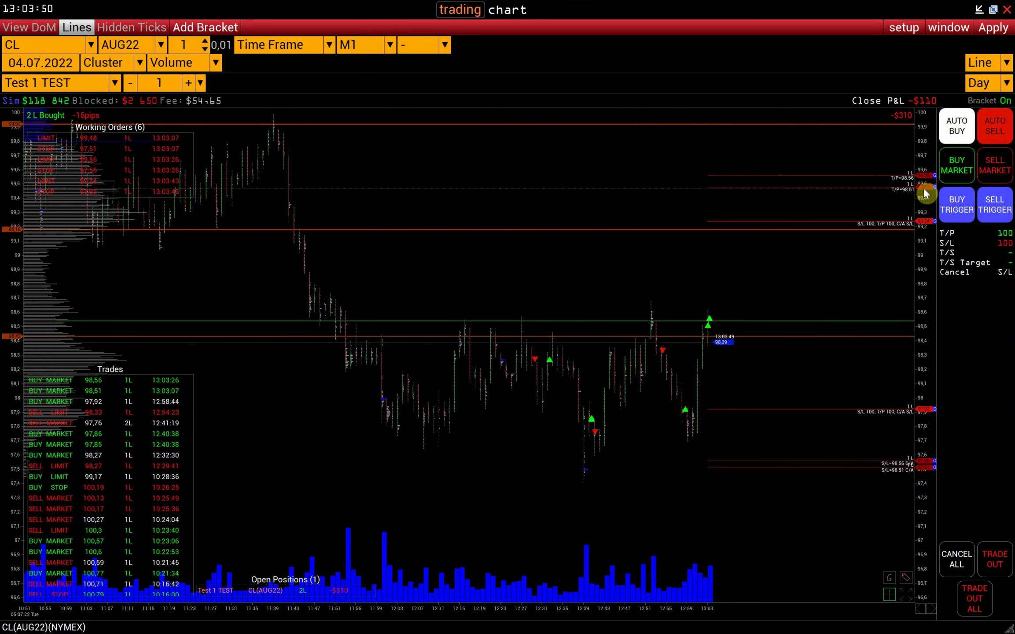
Move the second lot's stop-loss order up close to the market price and confirm the move.
{"action": "left_click_drag", "start_coordinate": [927, 466], "coordinate": [924, 343]}
{"action": "left_click", "coordinate": [470, 379]}
{"action": "left_click", "coordinate": [436, 380]}
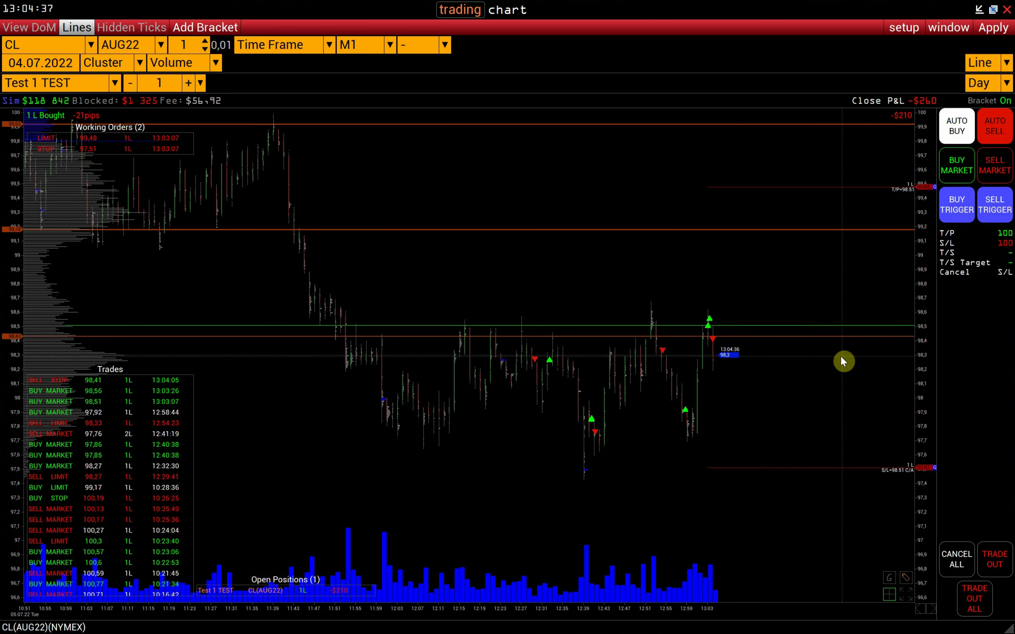
Cancel all remaining working orders on CL AUG22.
{"action": "left_click", "coordinate": [957, 559]}
{"action": "left_click", "coordinate": [419, 378]}
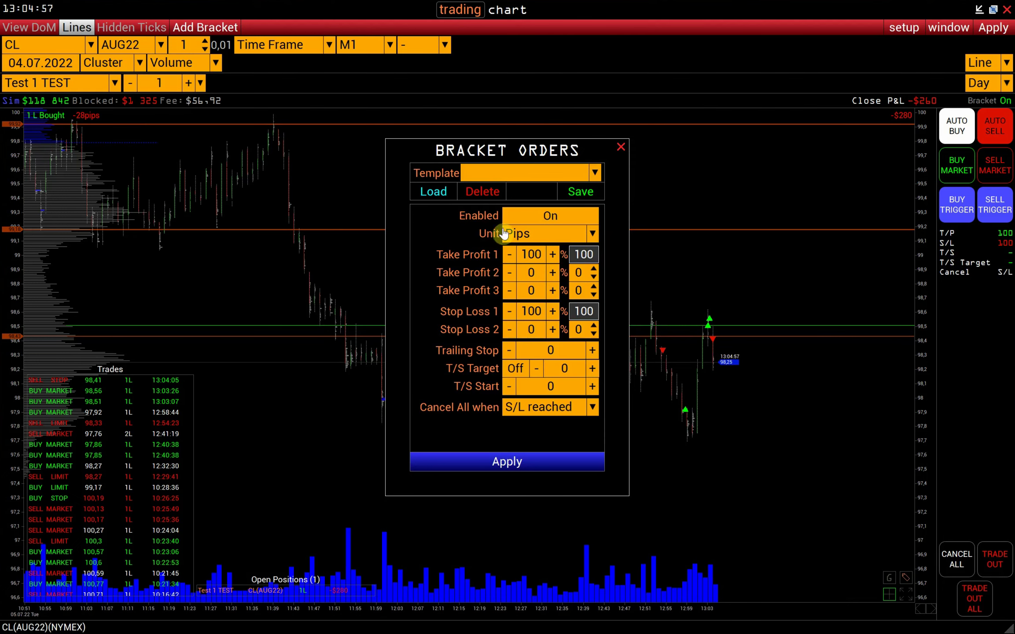
Look at the template-saving prompt of the bracket settings, and close the settings without saving a template.
{"action": "left_click", "coordinate": [579, 193]}
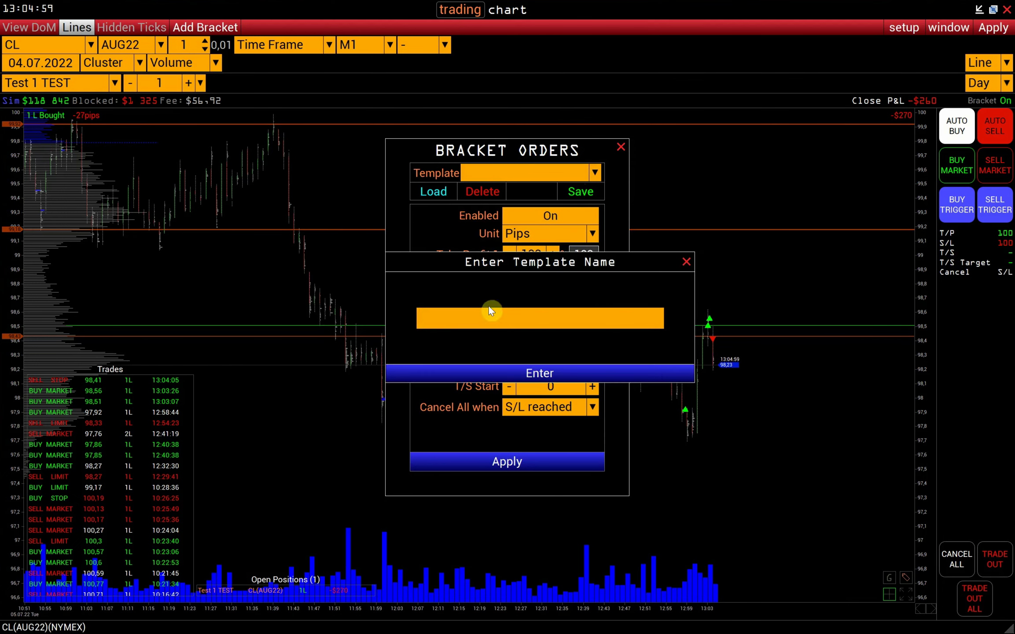
{"action": "left_click", "coordinate": [686, 262]}
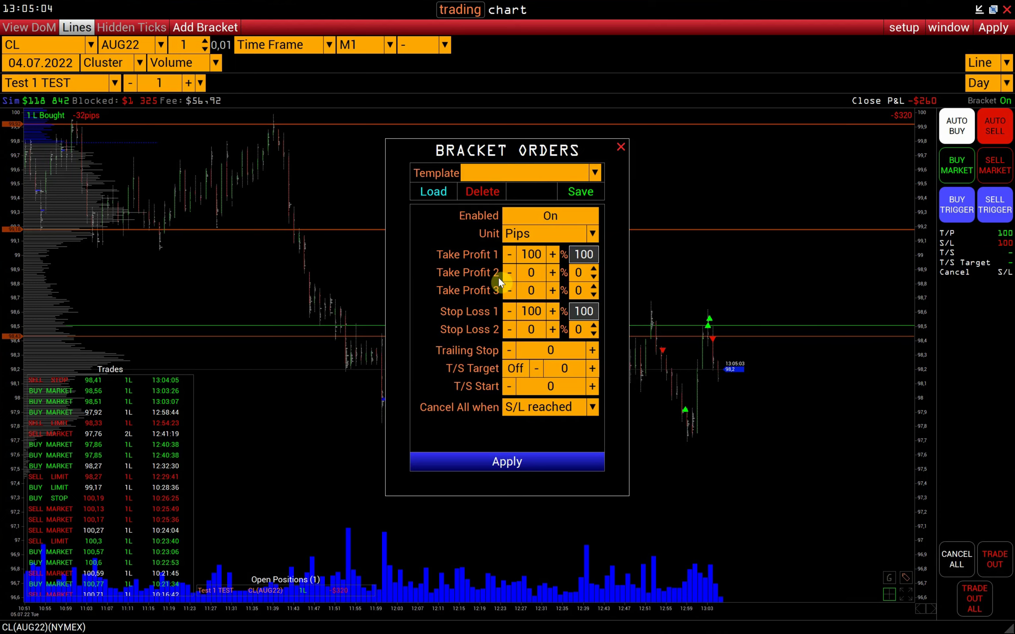
{"action": "left_click", "coordinate": [622, 148]}
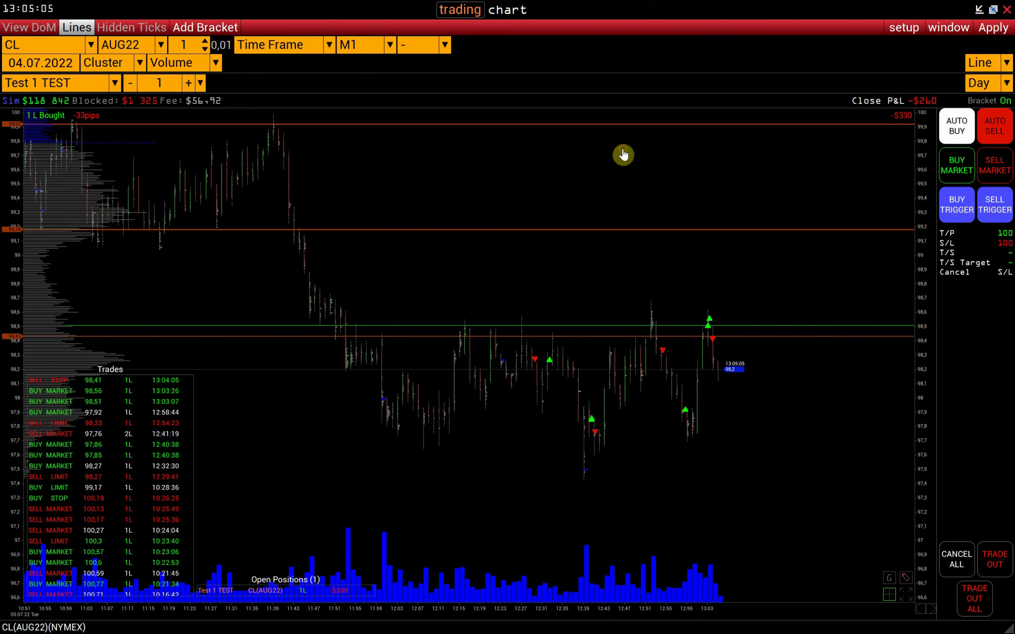
Close the remaining CL AUG22 long position at market with Trade Out.
{"action": "left_click", "coordinate": [991, 558]}
{"action": "left_click", "coordinate": [487, 373]}
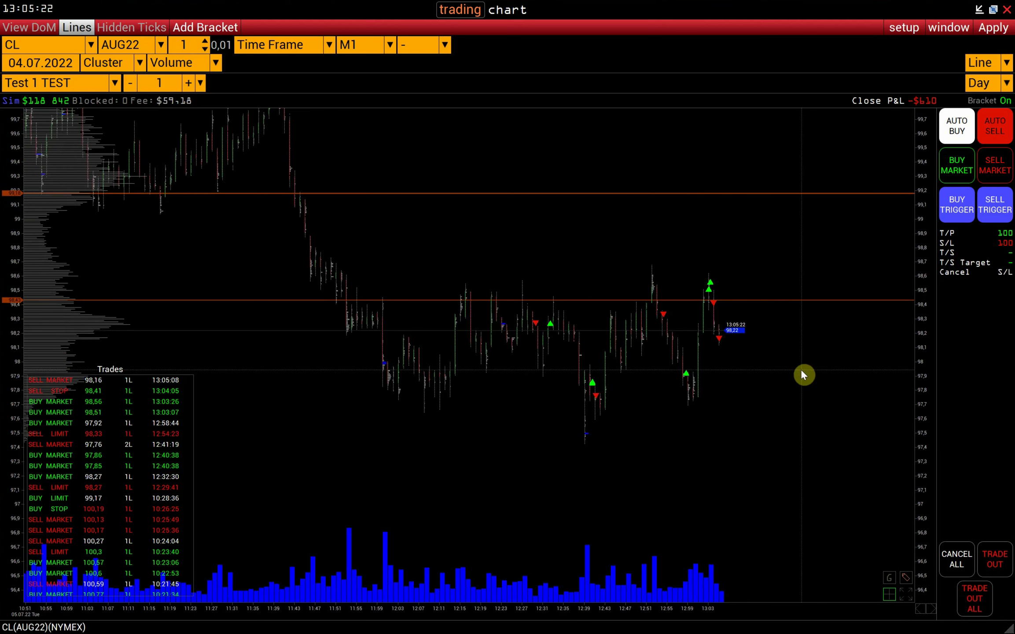
Switch the bracket off and sell 1 lot of CL AUG22 at market.
{"action": "left_click", "coordinate": [1005, 101]}
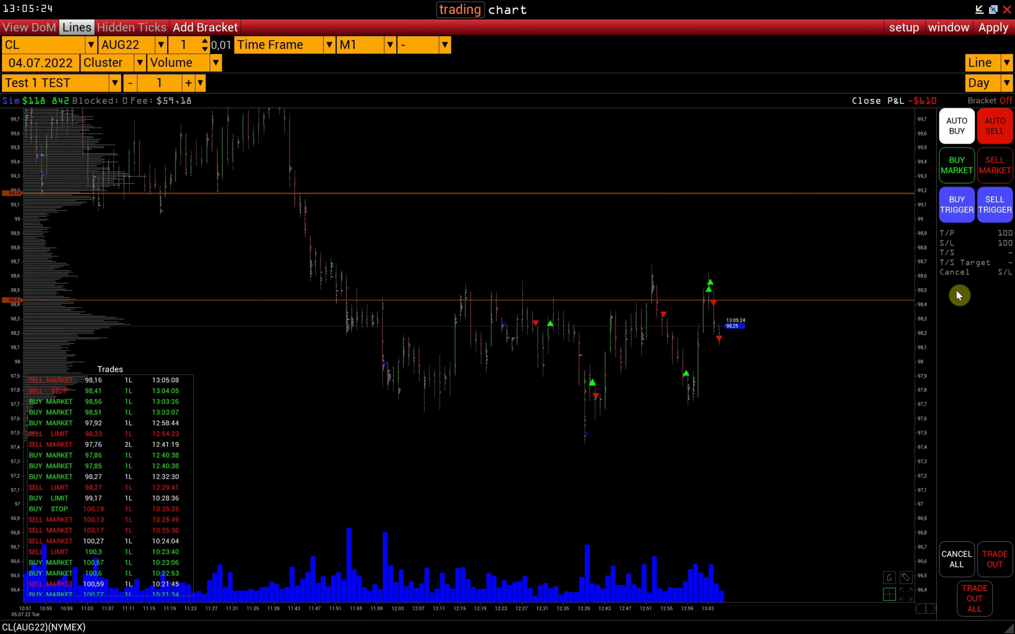
{"action": "left_click", "coordinate": [995, 170]}
{"action": "left_click", "coordinate": [475, 376]}
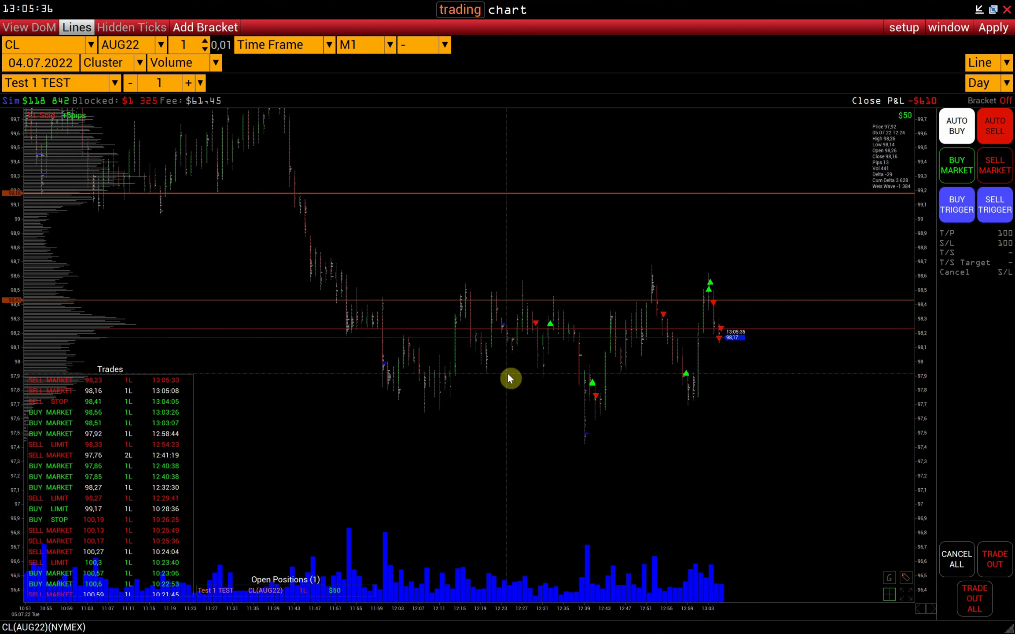
Examine the bracket settings for adding take profit and stop loss to the open short position, and close them.
{"action": "left_click", "coordinate": [229, 29]}
{"action": "left_click_drag", "start_coordinate": [503, 157], "coordinate": [518, 159]}
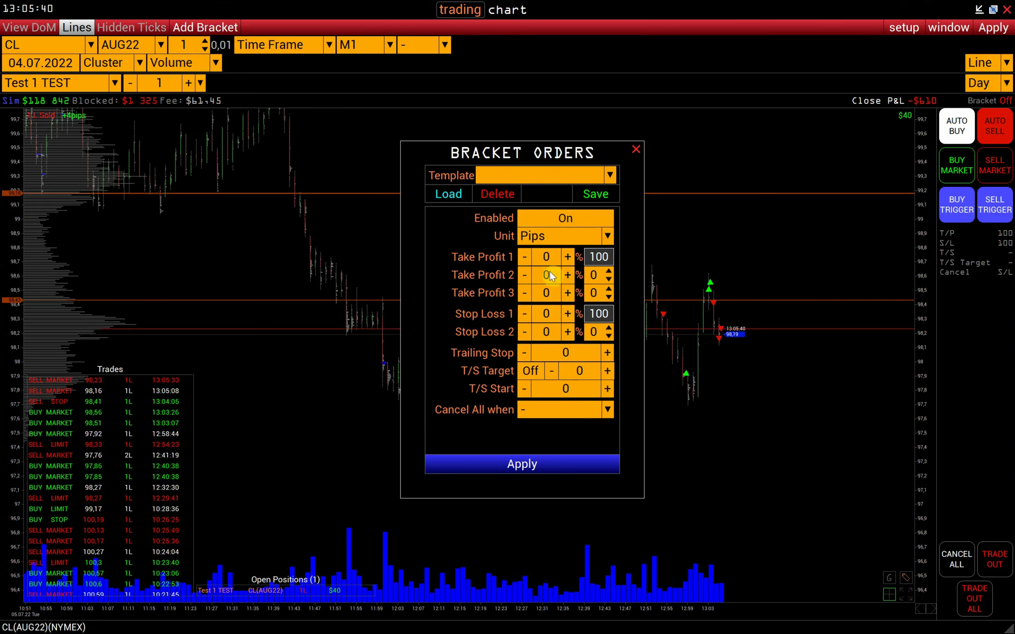
{"action": "left_click", "coordinate": [634, 152]}
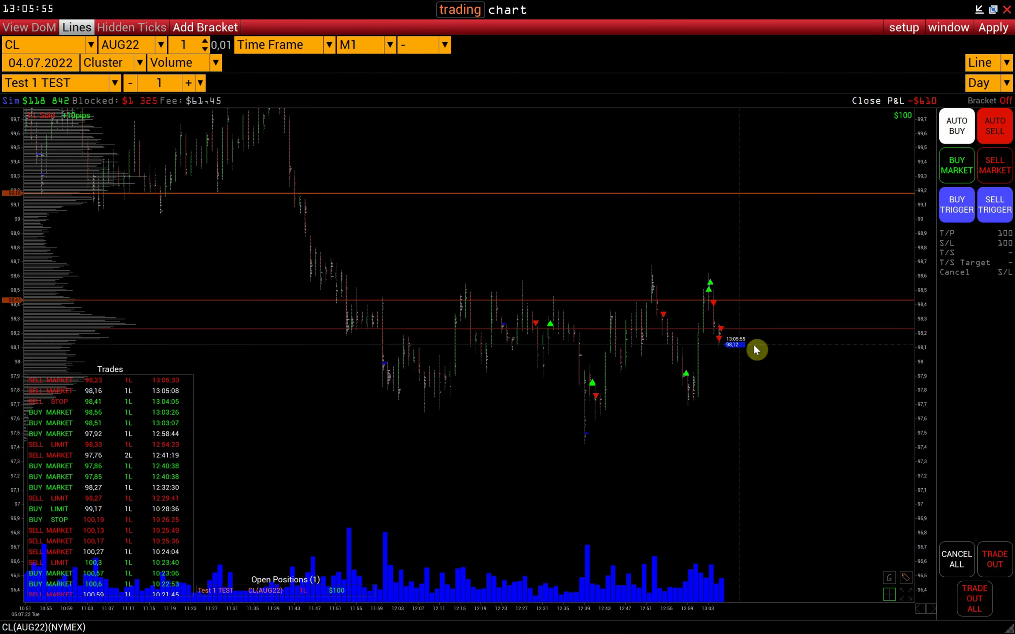
Bring up the market watch window and examine the trade sound options in its Alert Settings, and return to the chart.
{"action": "left_click", "coordinate": [2, 3]}
{"action": "left_click_drag", "start_coordinate": [366, 207], "coordinate": [324, 81]}
{"action": "left_click", "coordinate": [502, 98]}
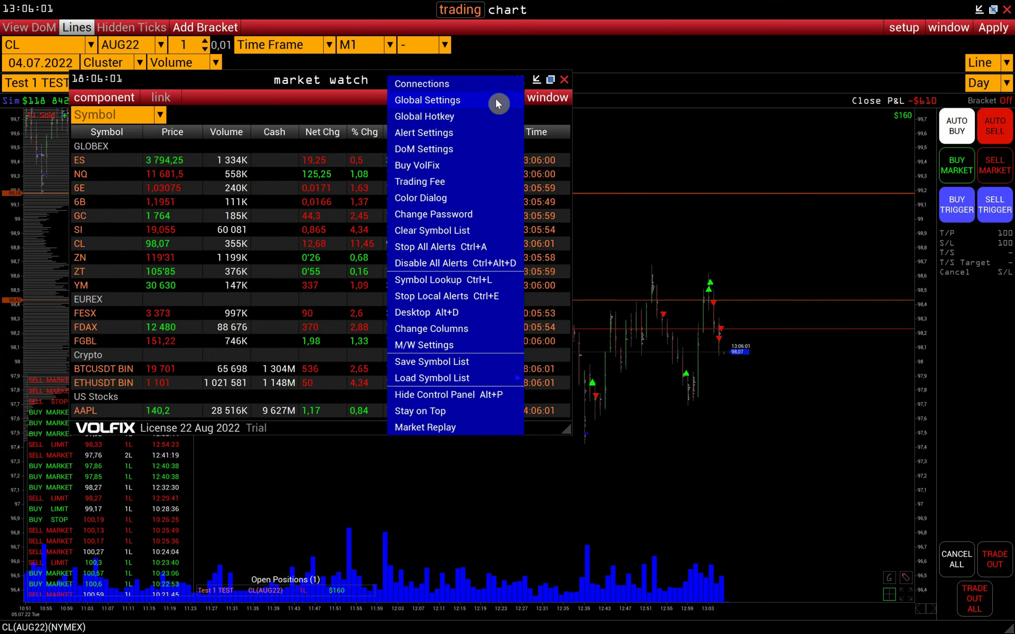
{"action": "left_click", "coordinate": [442, 133]}
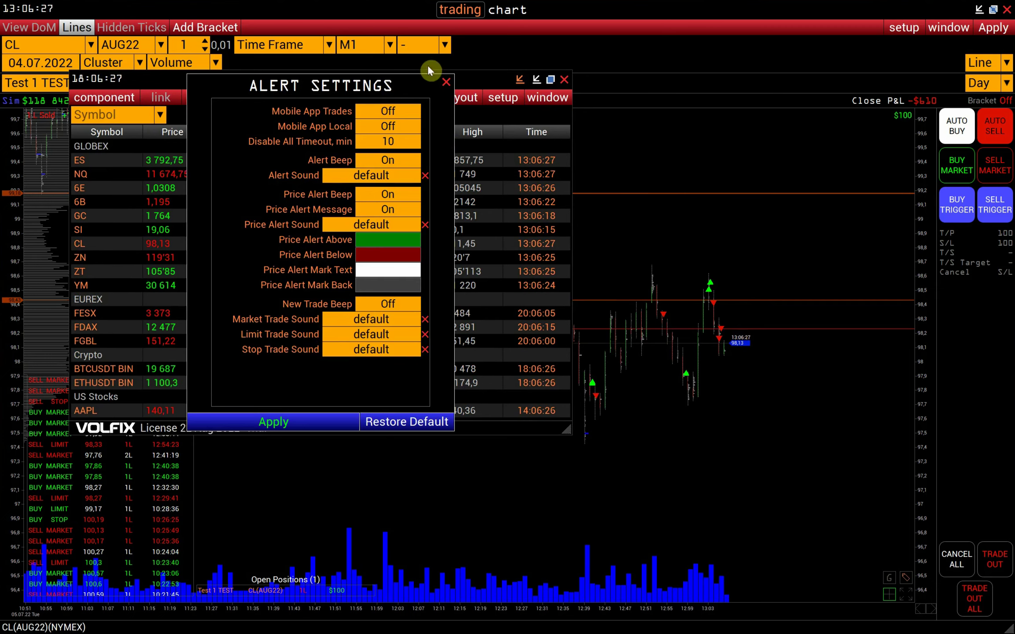
{"action": "left_click", "coordinate": [446, 82]}
{"action": "left_click", "coordinate": [782, 262]}
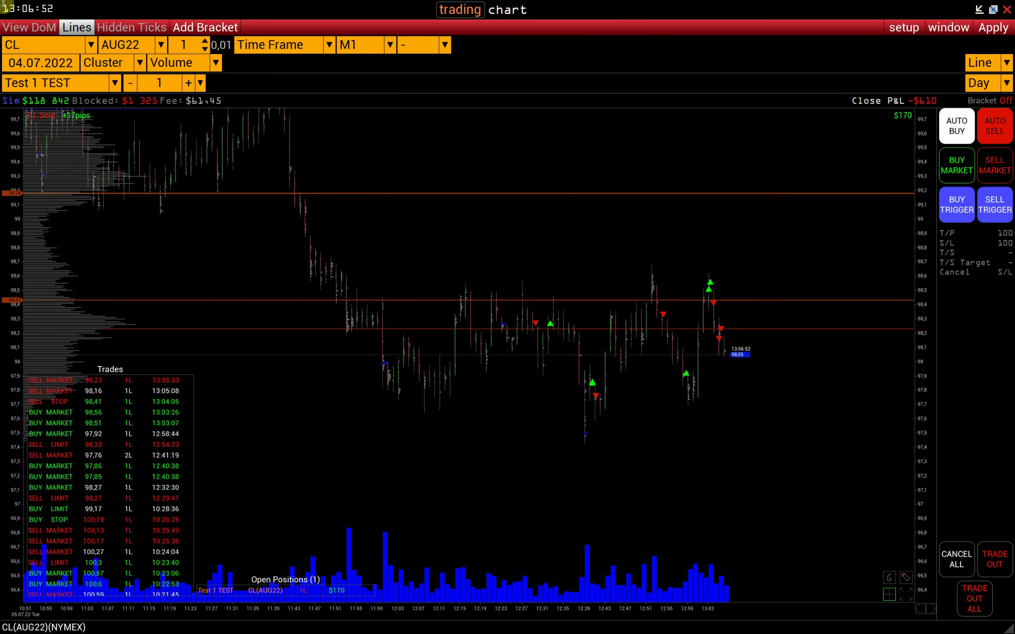
Show and hide the depth of market on the chart, and hide and restore the horizontal lines.
{"action": "left_click", "coordinate": [21, 29]}
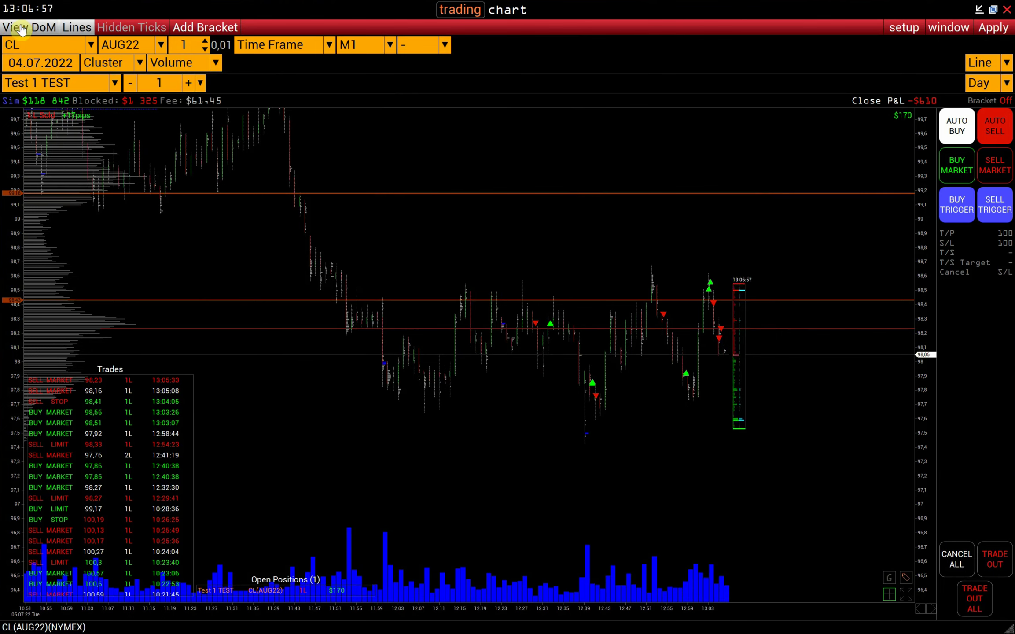
{"action": "left_click", "coordinate": [21, 29]}
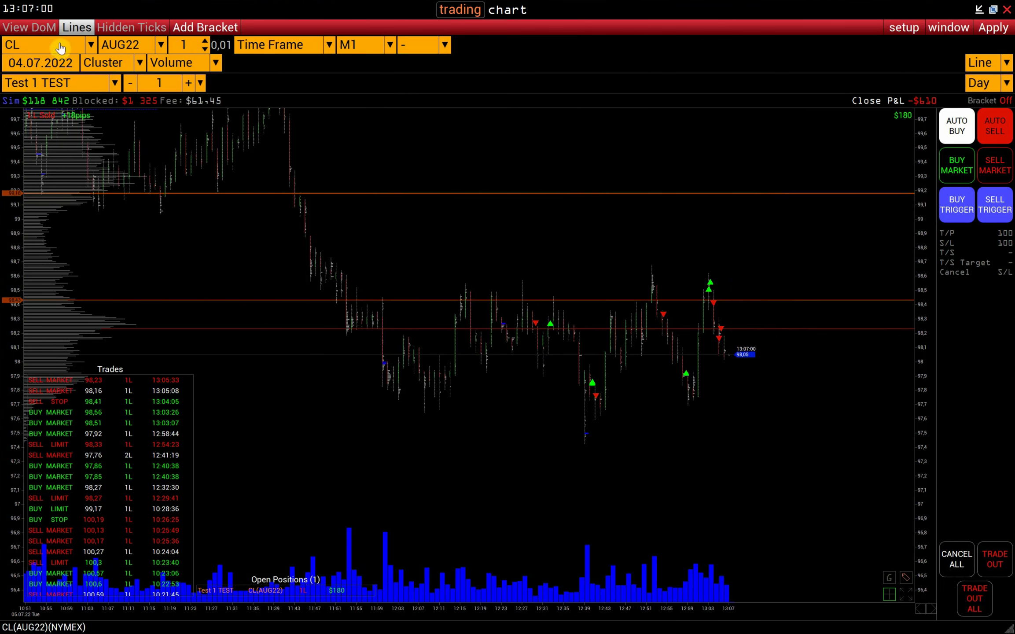
{"action": "left_click", "coordinate": [84, 31]}
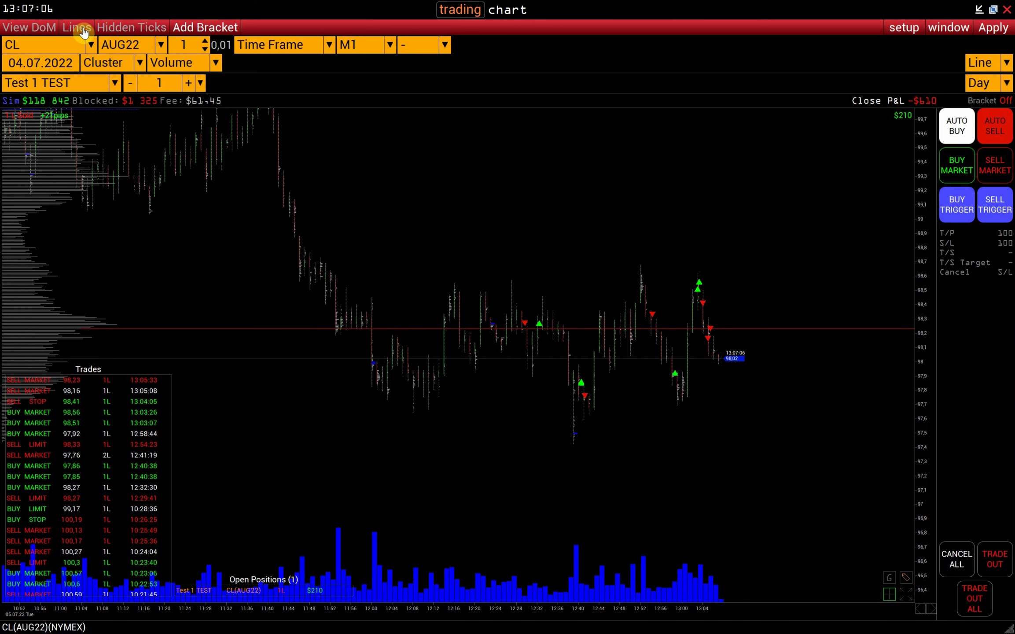
{"action": "left_click", "coordinate": [83, 32]}
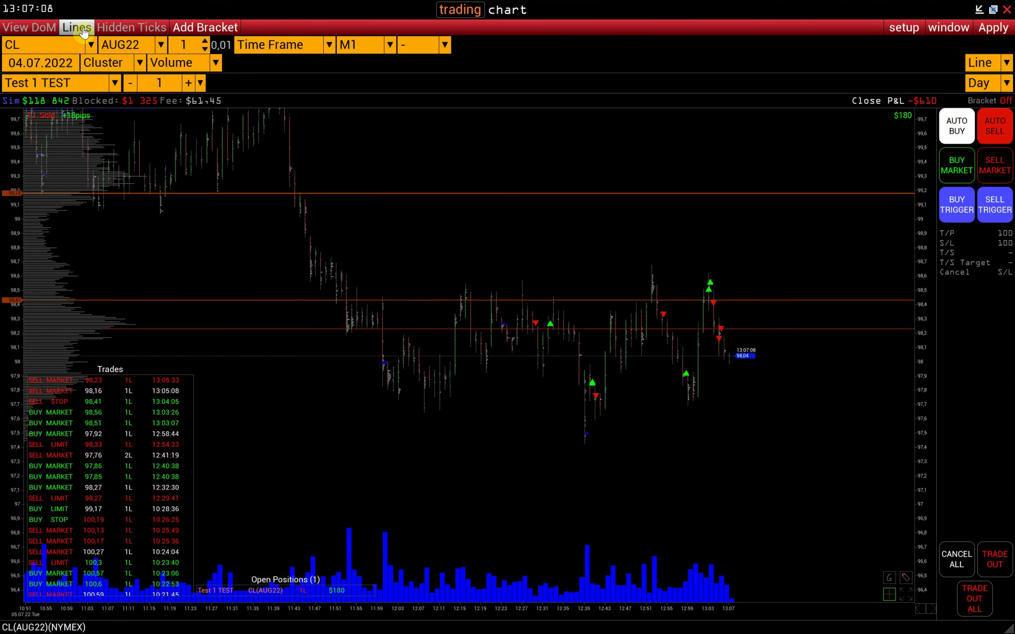
Shift the upper horizontal line slightly upward, and switch the hidden ticks display on and back off.
{"action": "left_click_drag", "start_coordinate": [9, 194], "coordinate": [11, 193]}
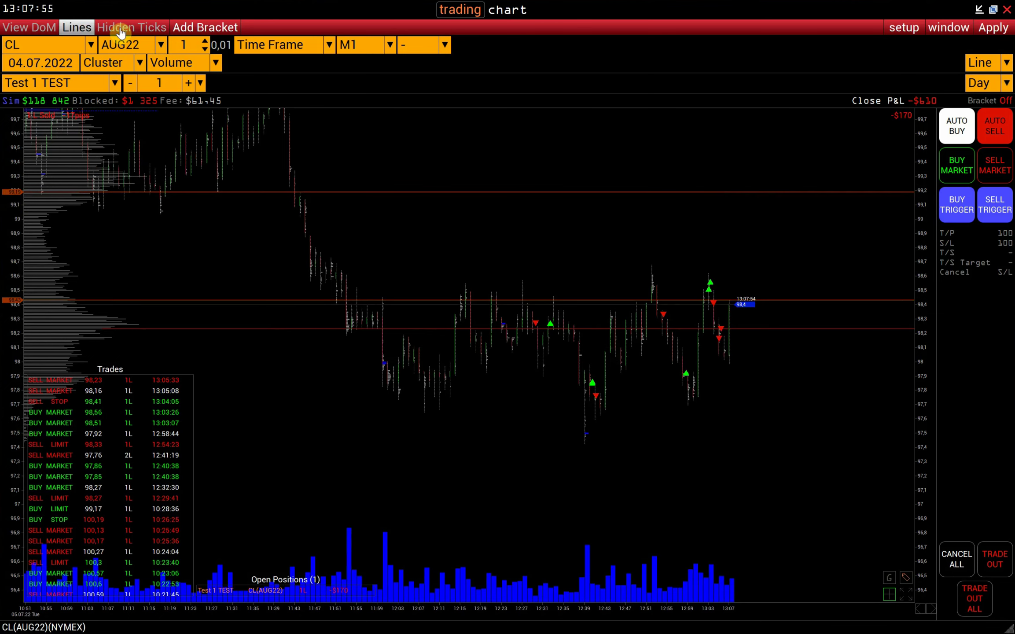
{"action": "left_click", "coordinate": [120, 32]}
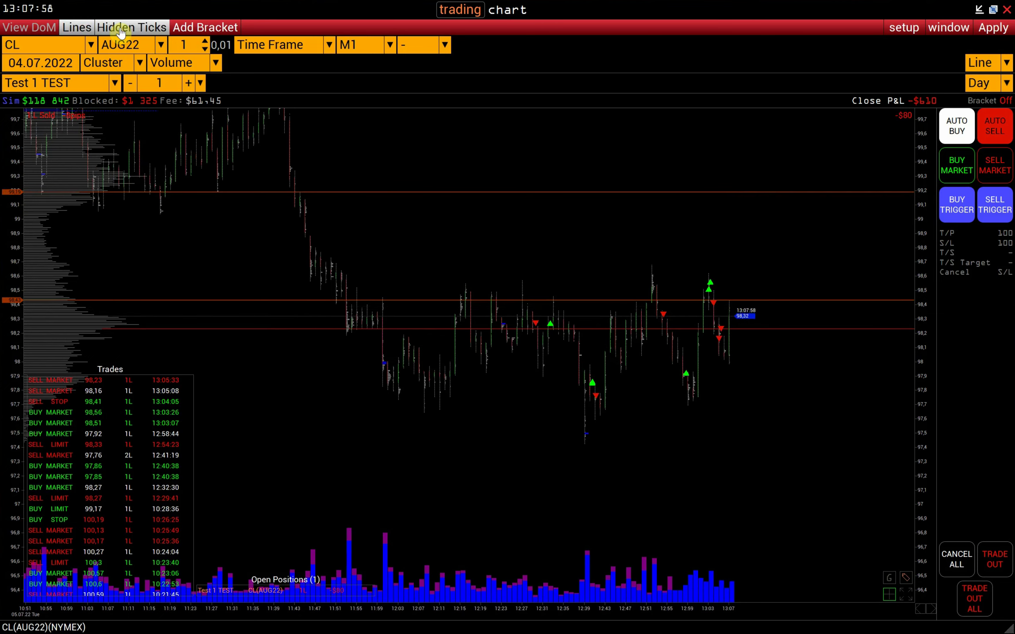
{"action": "left_click", "coordinate": [120, 32]}
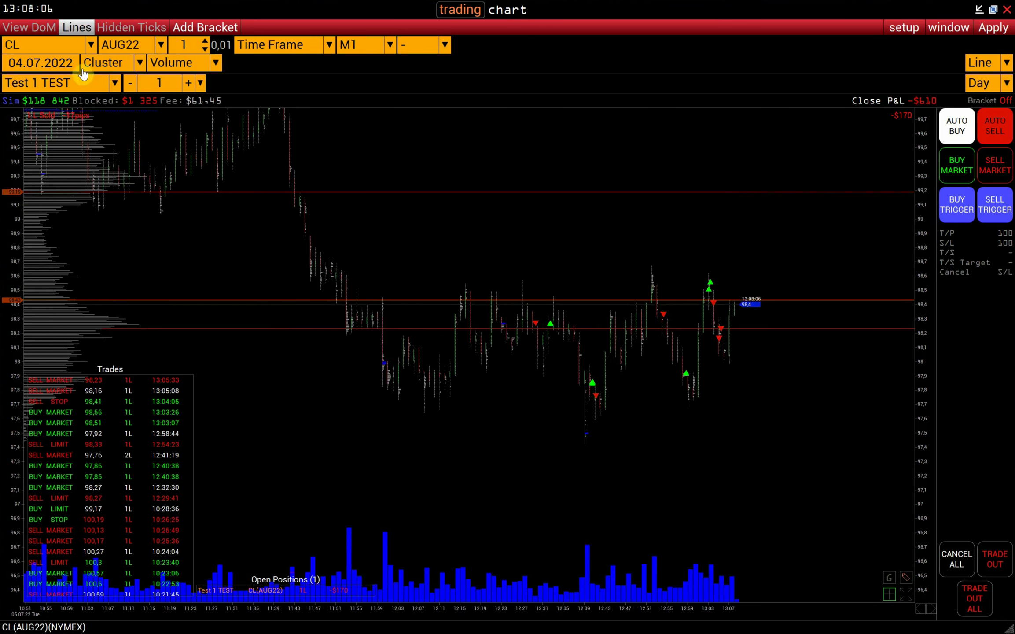
Check the trading account selector, and raise the order quantity by one step and return it to 1.
{"action": "left_click", "coordinate": [71, 85]}
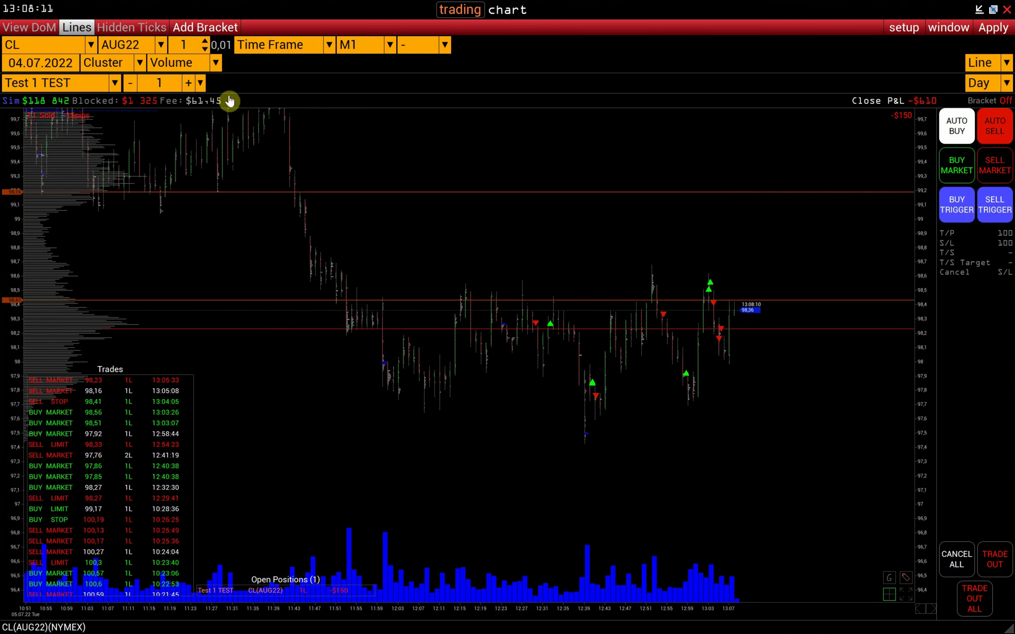
{"action": "left_click", "coordinate": [189, 82]}
{"action": "left_click", "coordinate": [135, 83]}
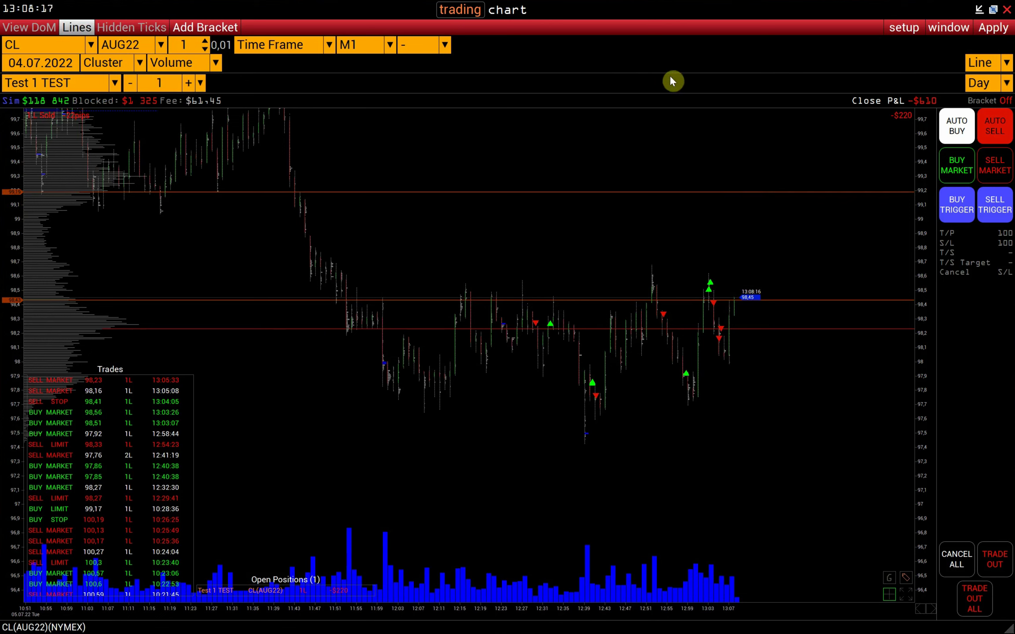
Examine the available types for new lines and the Day and GTC time-in-force options for new orders.
{"action": "left_click", "coordinate": [980, 64]}
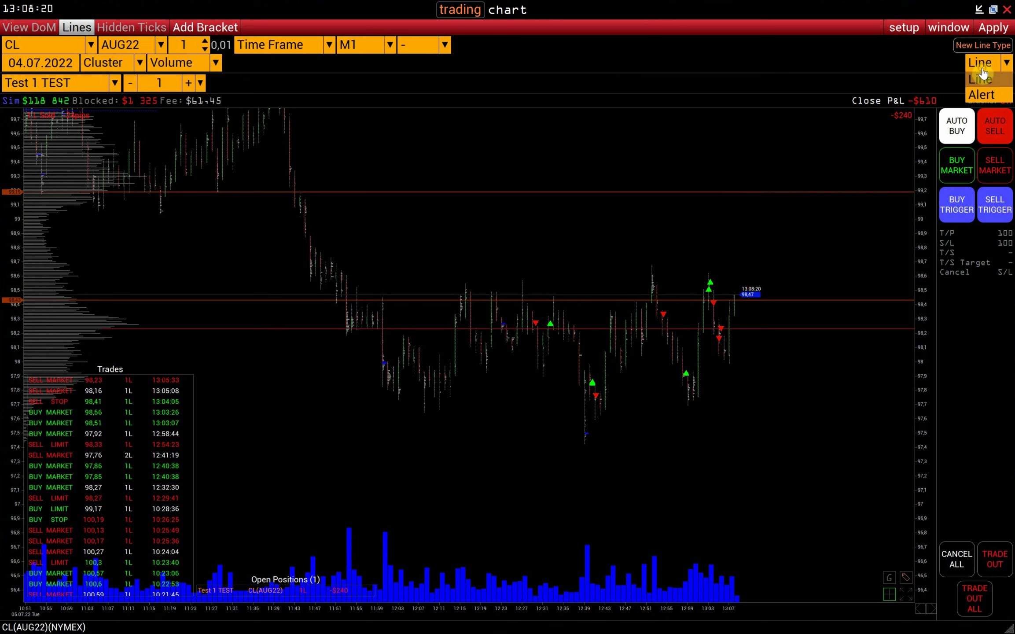
{"action": "left_click", "coordinate": [985, 93]}
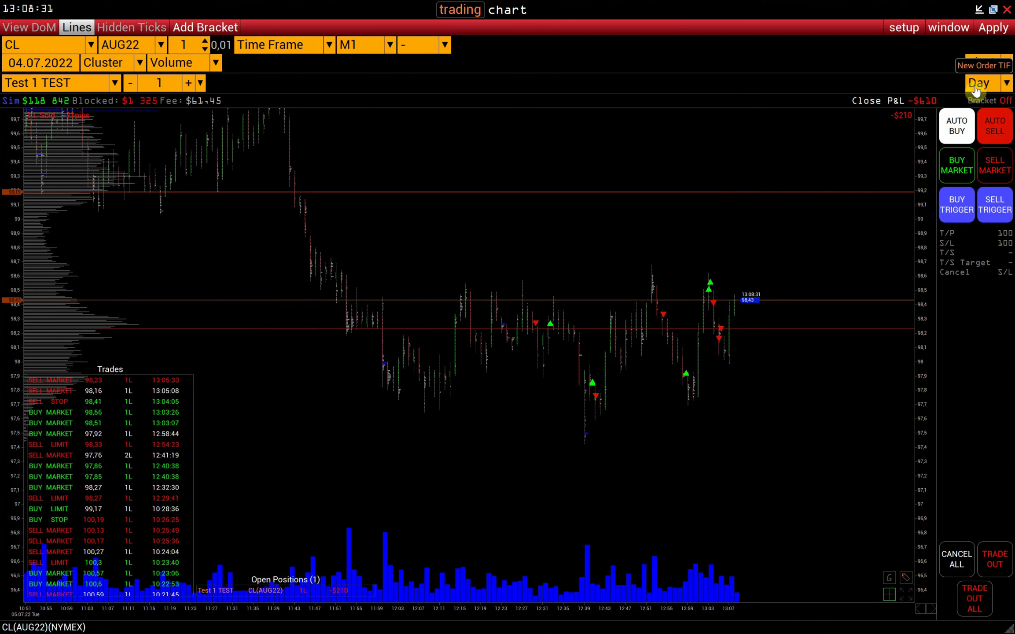
{"action": "left_click", "coordinate": [976, 86]}
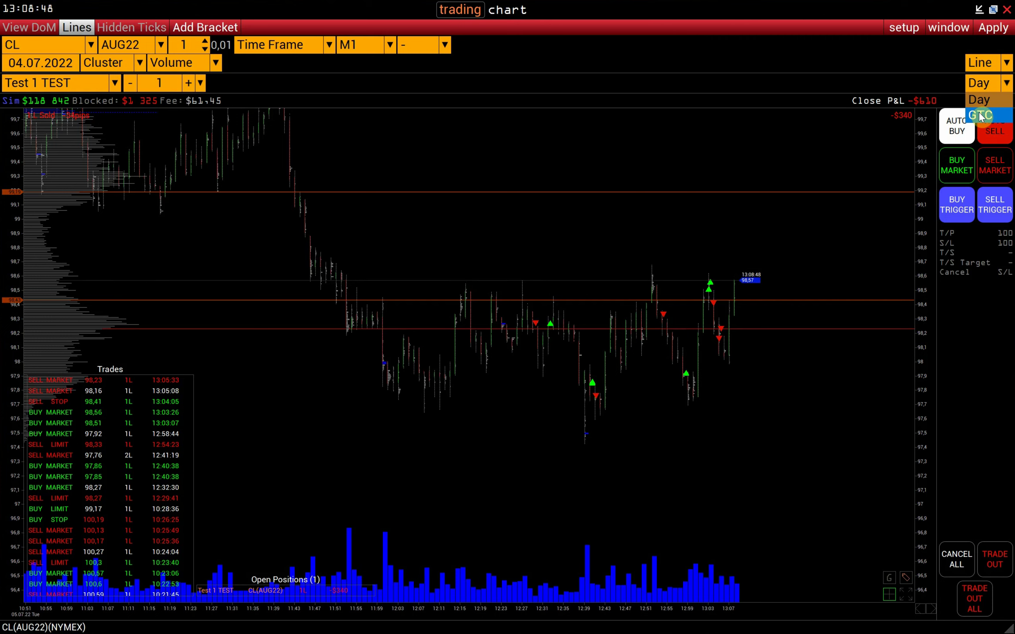
{"action": "left_click", "coordinate": [905, 88]}
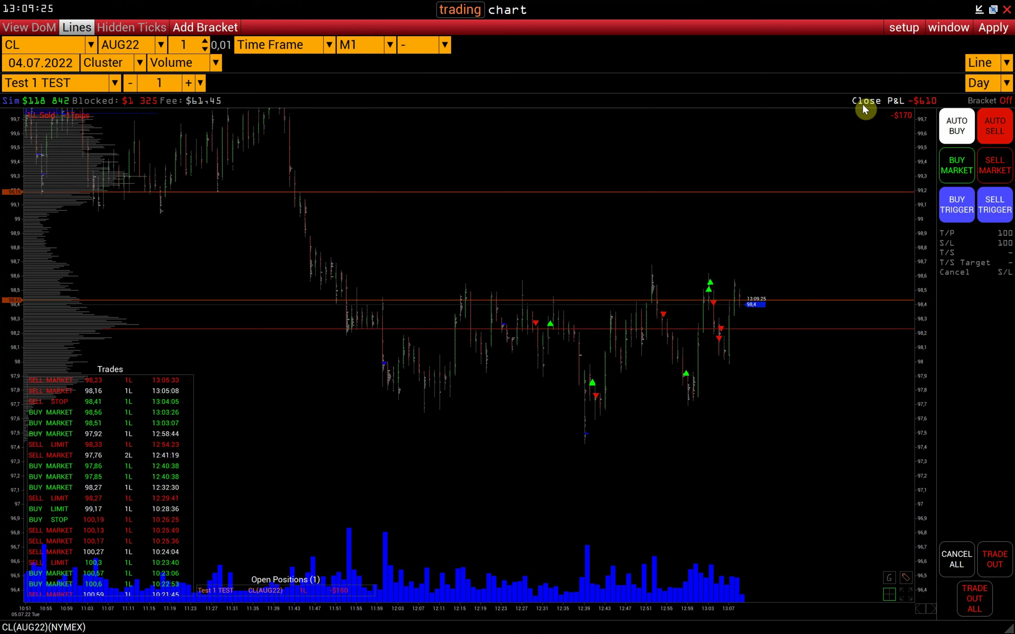
From the market watch, add a fixed trading fee of 2 for CL and return to the chart.
{"action": "key", "text": "alt+Tab"}
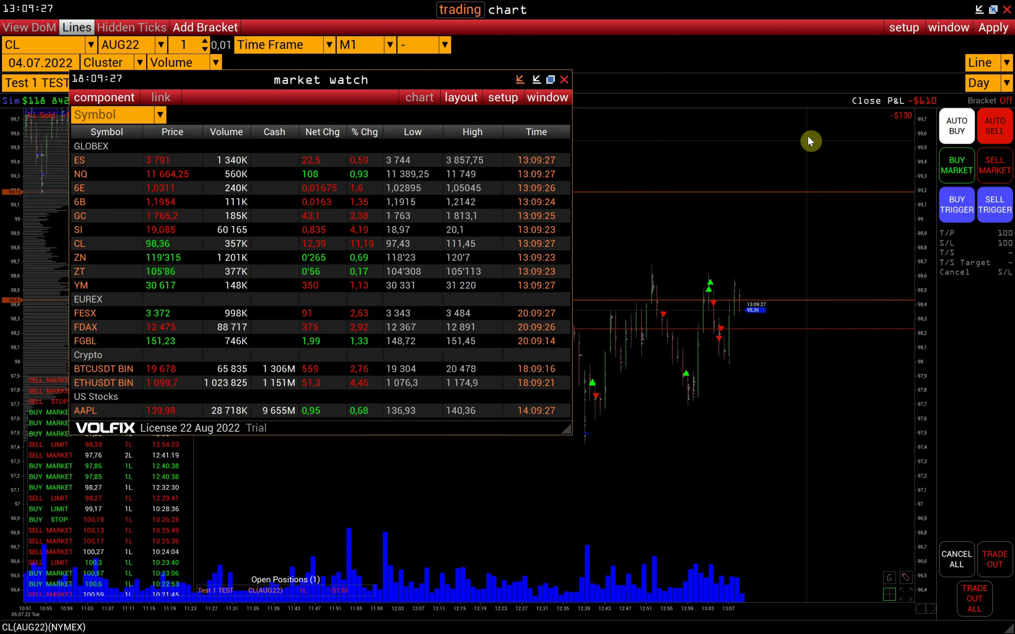
{"action": "left_click", "coordinate": [512, 98]}
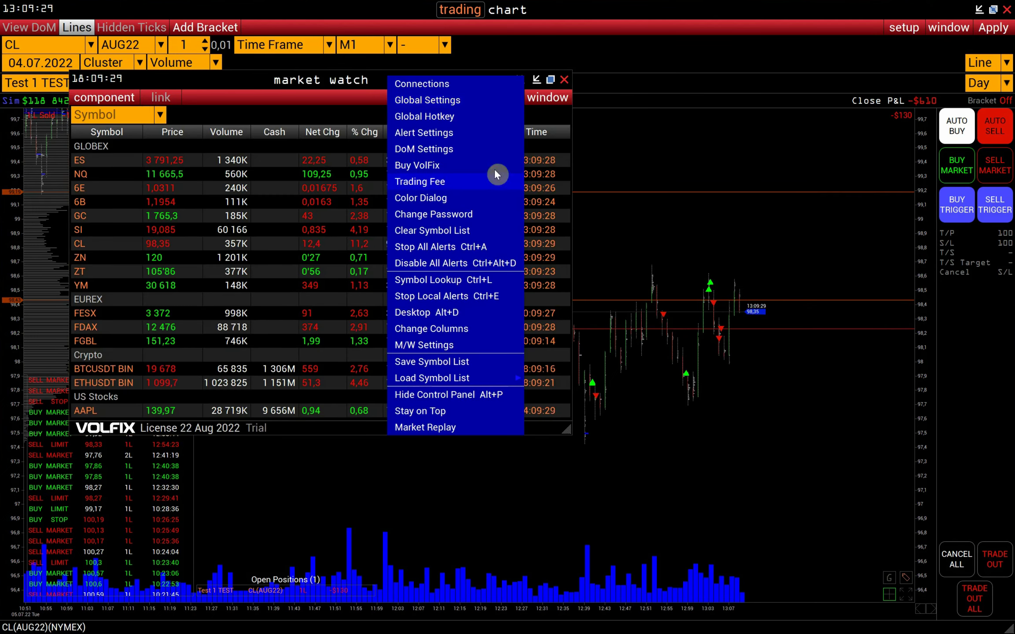
{"action": "left_click", "coordinate": [453, 184]}
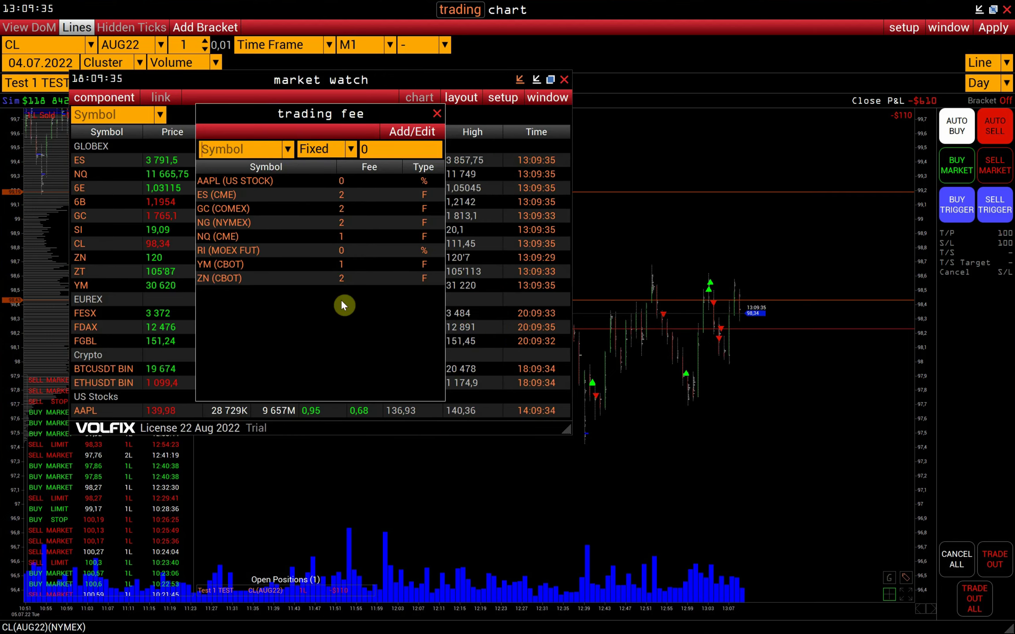
{"action": "type", "text": "cl"}
{"action": "left_click", "coordinate": [263, 173]}
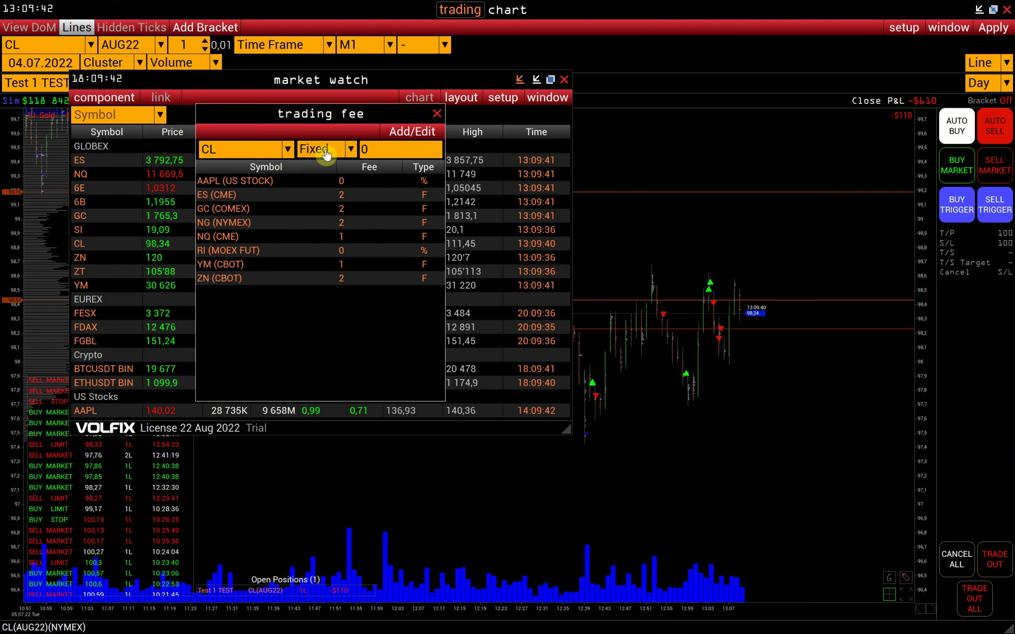
{"action": "left_click", "coordinate": [365, 149]}
{"action": "type", "text": "2"}
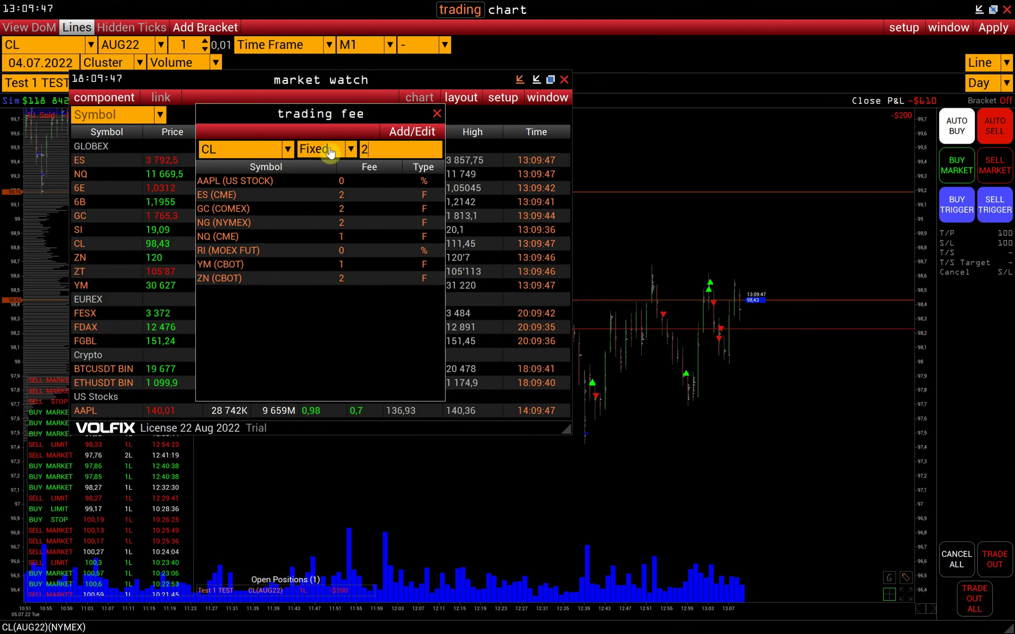
{"action": "left_click", "coordinate": [402, 133]}
{"action": "left_click", "coordinate": [438, 114]}
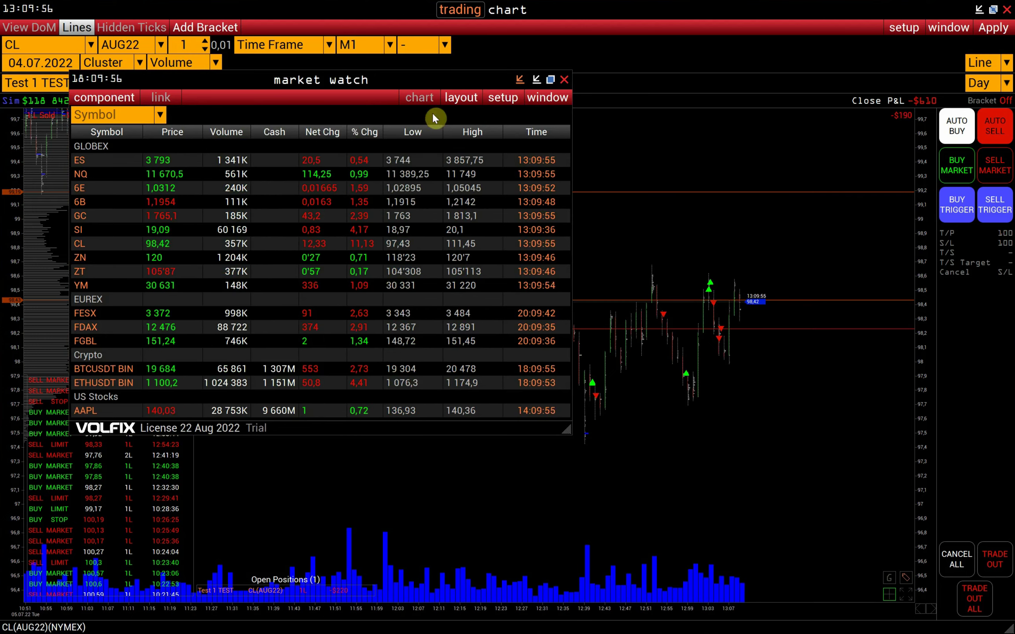
{"action": "left_click", "coordinate": [713, 275]}
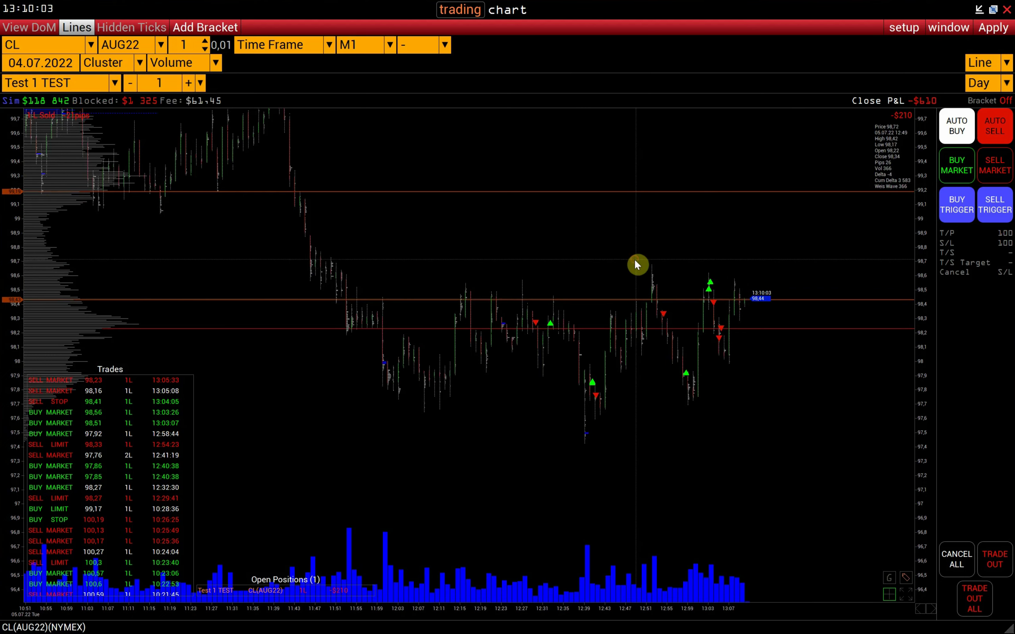
Open Position Control from the market watch and switch its view from positions to accounts.
{"action": "key", "text": "alt+Tab"}
{"action": "left_click", "coordinate": [105, 97]}
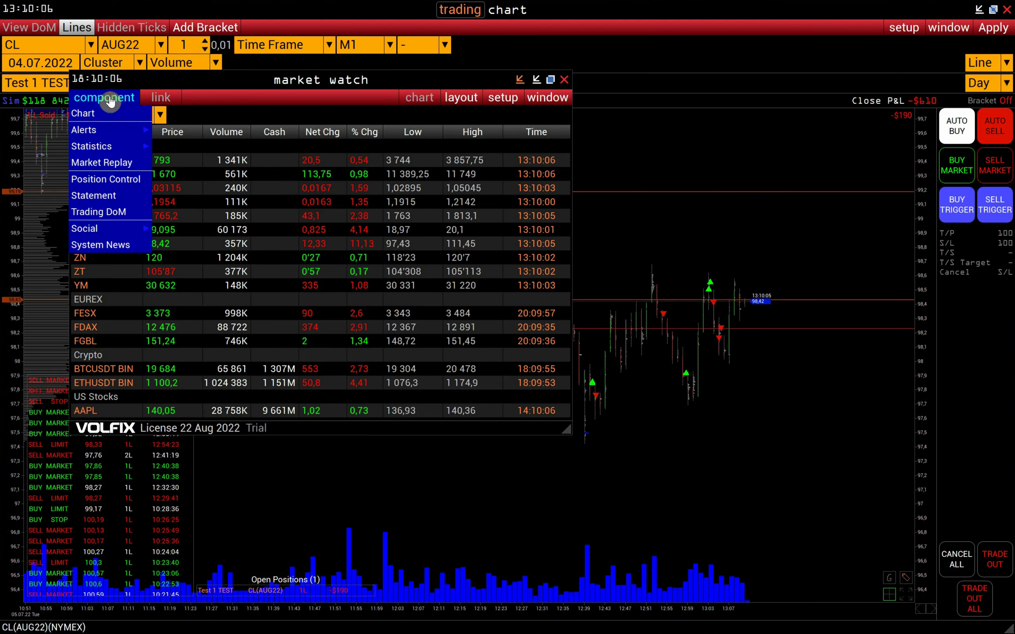
{"action": "left_click", "coordinate": [118, 184]}
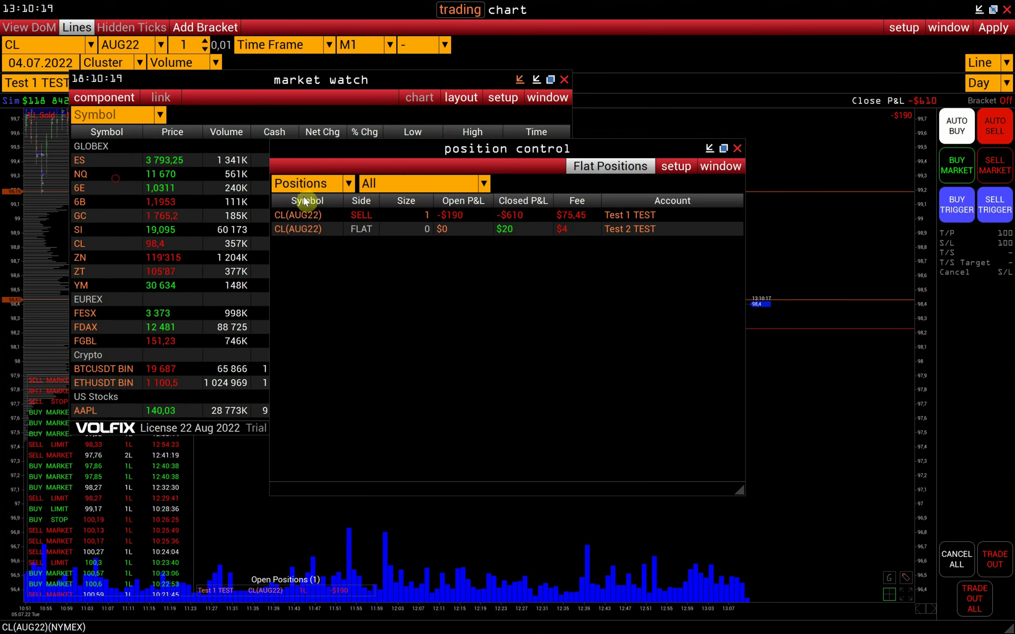
{"action": "left_click", "coordinate": [317, 187]}
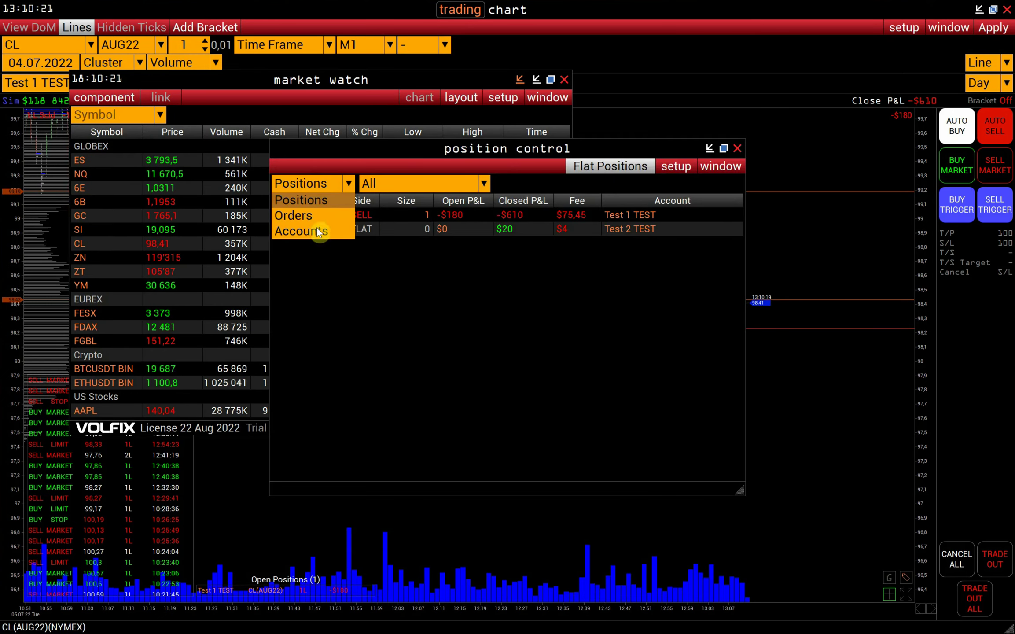
{"action": "left_click", "coordinate": [317, 235]}
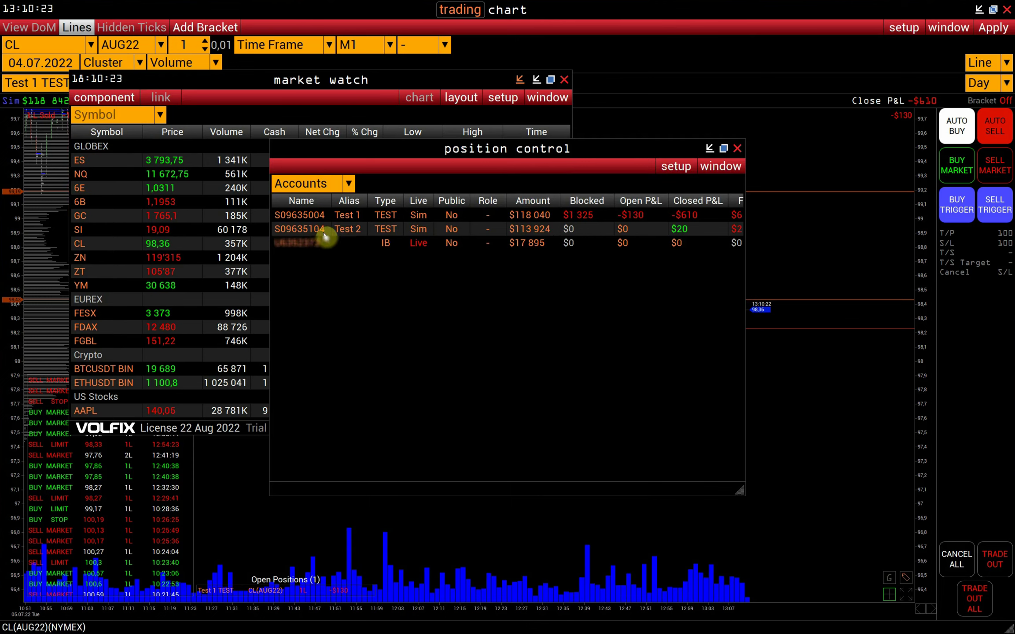
Examine the Test 1 account's size amount and Clear Equity options, and close them without applying.
{"action": "left_click", "coordinate": [383, 215]}
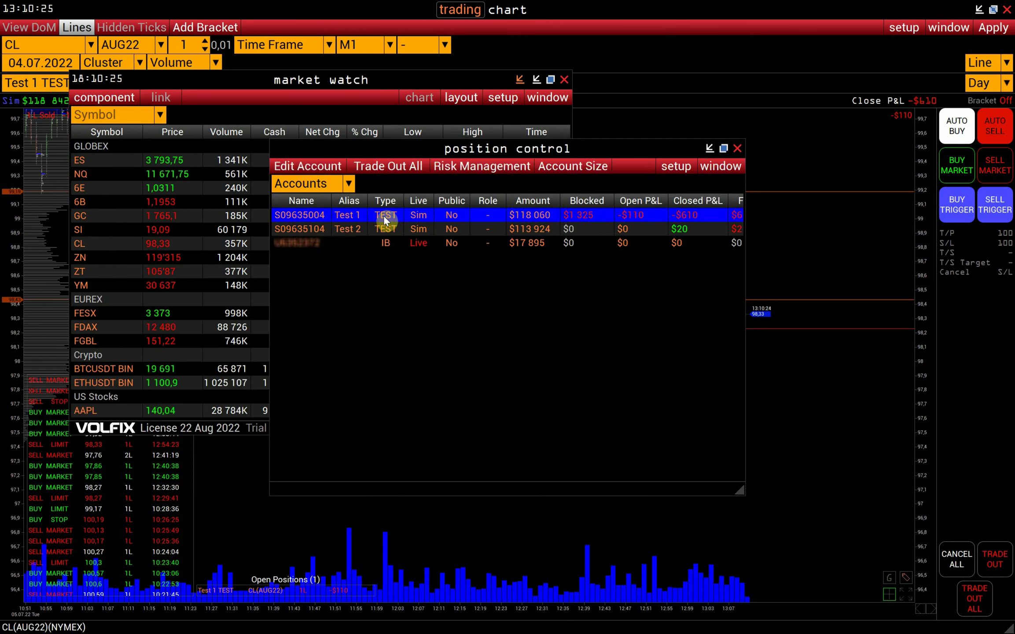
{"action": "left_click", "coordinate": [574, 169]}
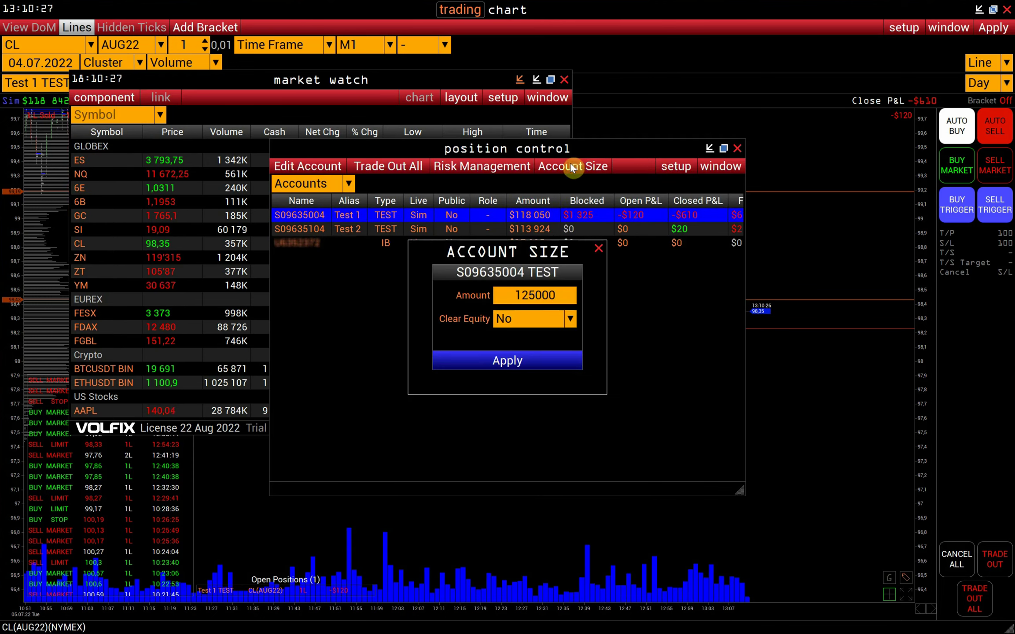
{"action": "double_click", "coordinate": [519, 294]}
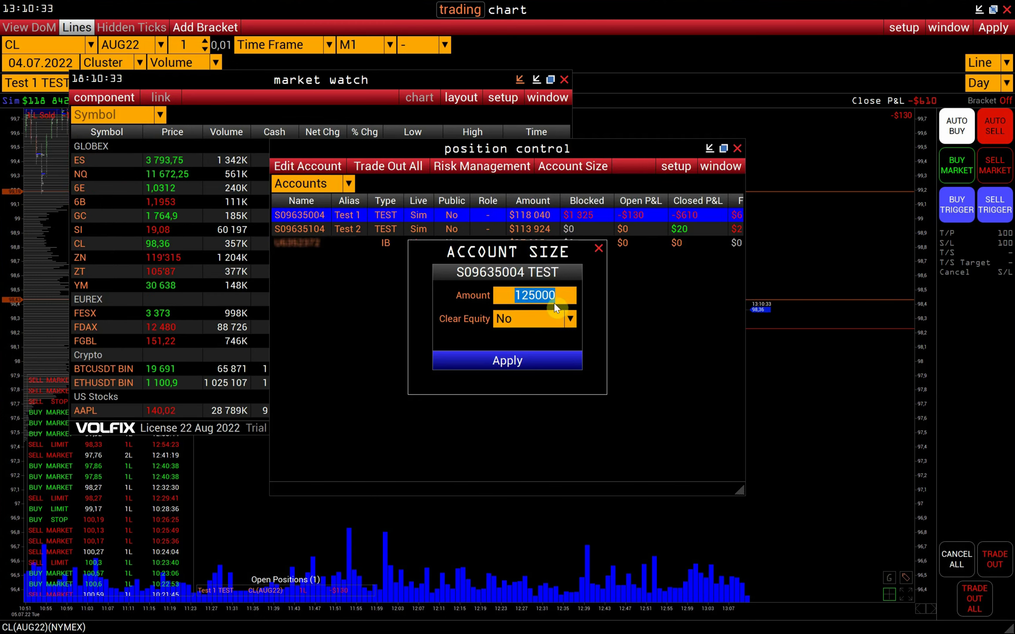
{"action": "left_click", "coordinate": [521, 320]}
{"action": "left_click", "coordinate": [507, 336]}
{"action": "left_click", "coordinate": [599, 249]}
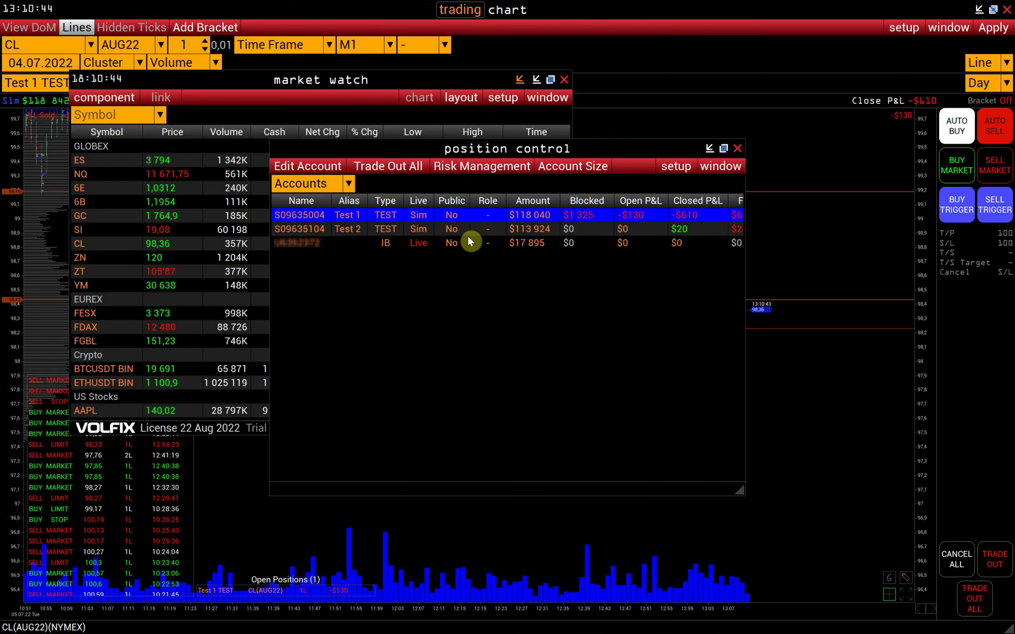
Edit the Test 1 account, setting both Public and Public Trades to Yes.
{"action": "double_click", "coordinate": [431, 213]}
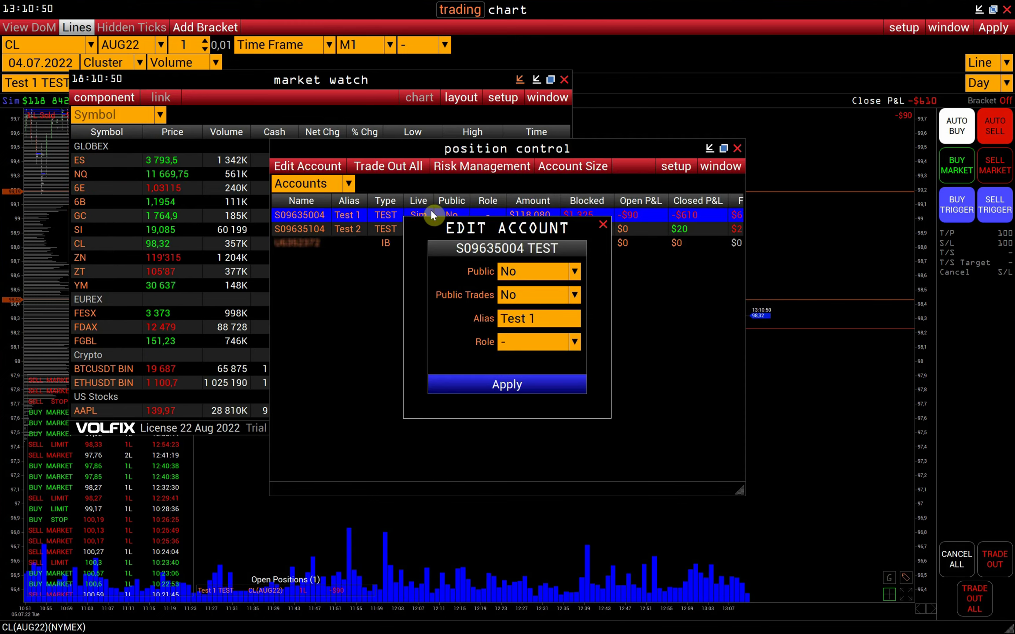
{"action": "left_click", "coordinate": [549, 275]}
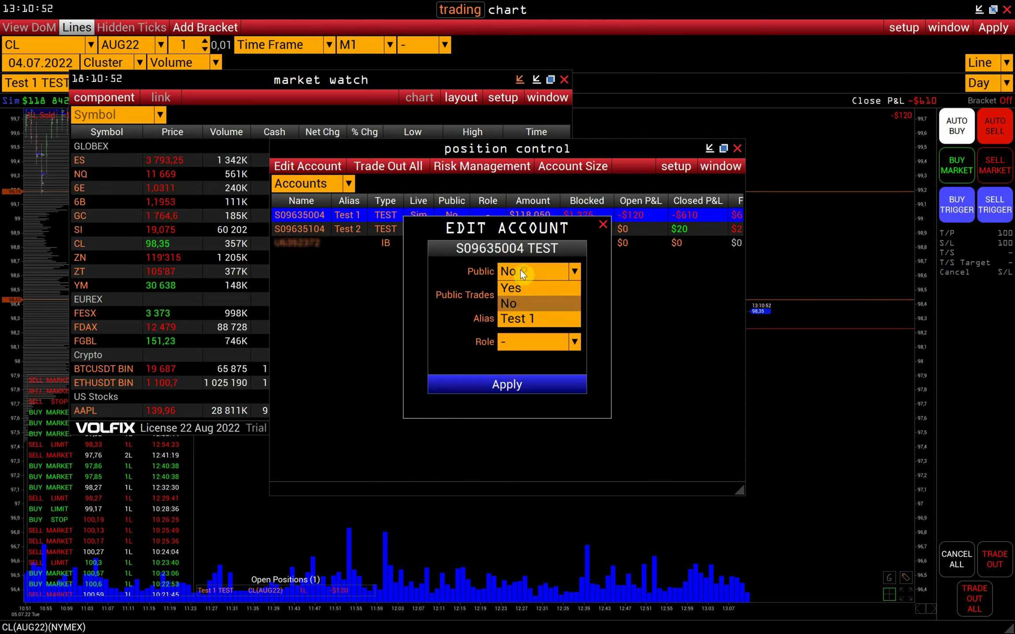
{"action": "left_click", "coordinate": [518, 289]}
{"action": "left_click", "coordinate": [518, 294]}
{"action": "left_click", "coordinate": [514, 308]}
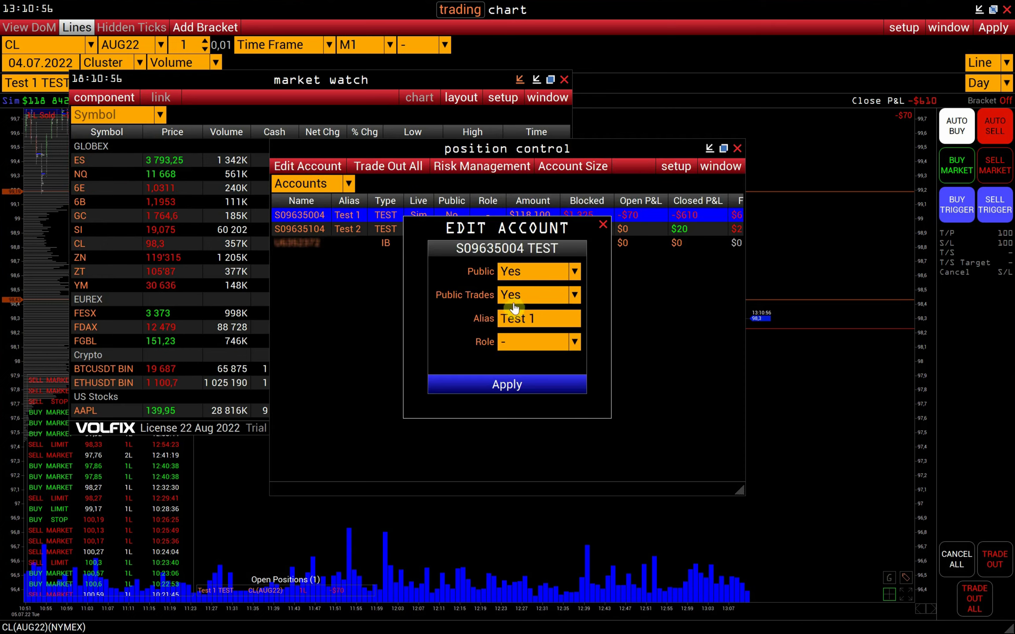
View the traders rating from the market watch's social components and close it.
{"action": "left_click", "coordinate": [104, 99]}
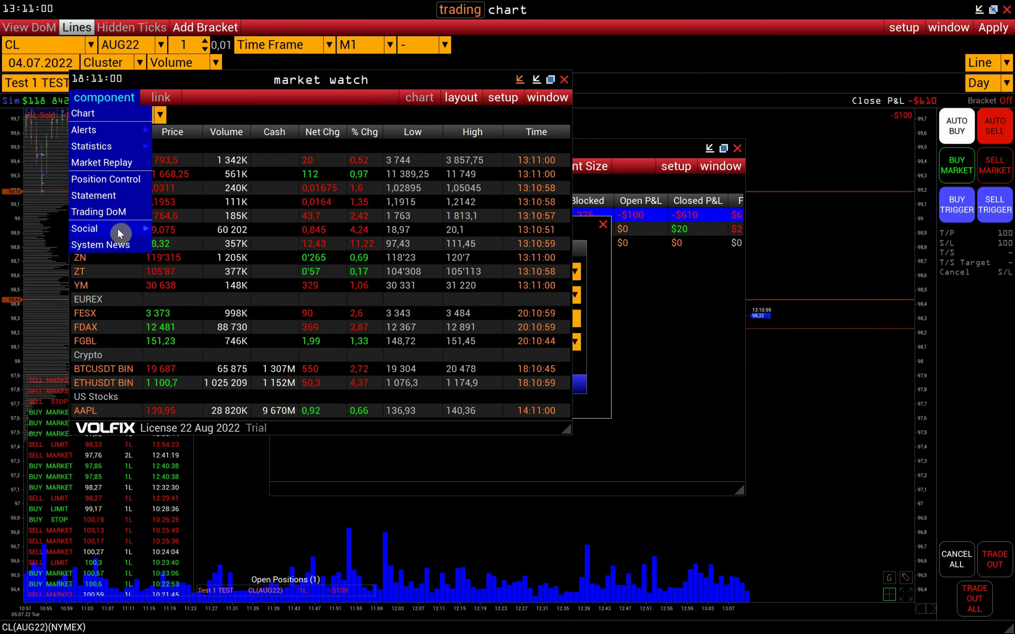
{"action": "mouse_move", "coordinate": [118, 227]}
{"action": "left_click", "coordinate": [186, 258]}
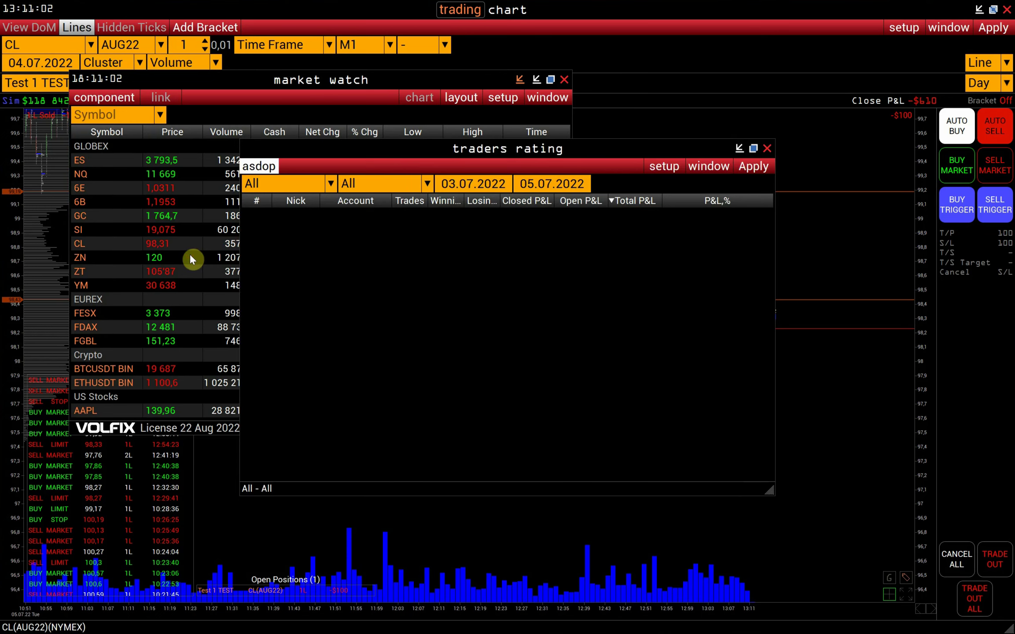
{"action": "left_click", "coordinate": [767, 149]}
Return to editing the Test 1 account and set its role to Slave.
{"action": "left_click", "coordinate": [605, 281]}
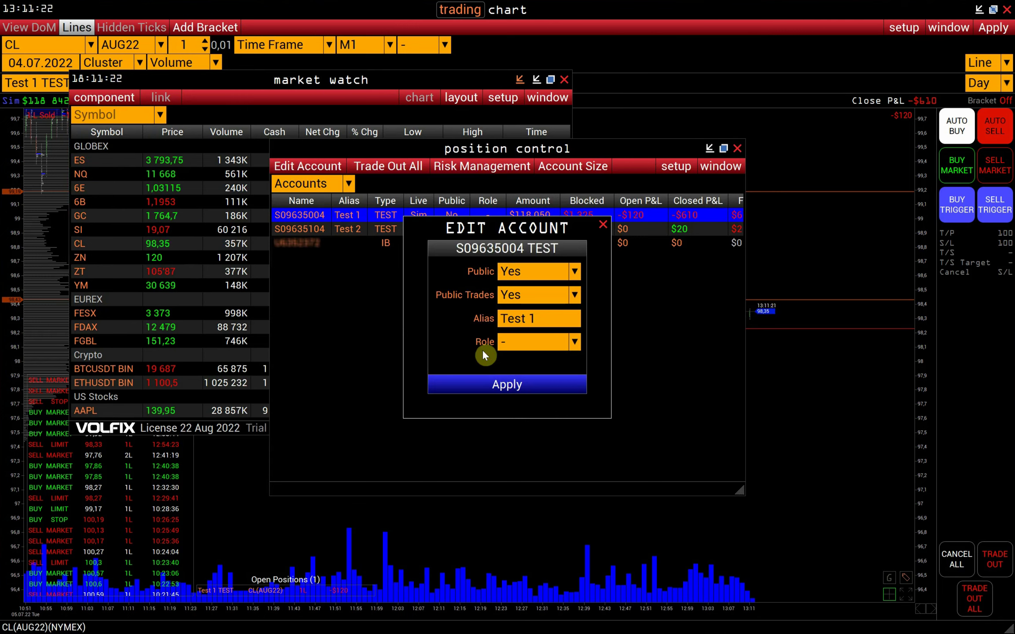
{"action": "left_click", "coordinate": [512, 345]}
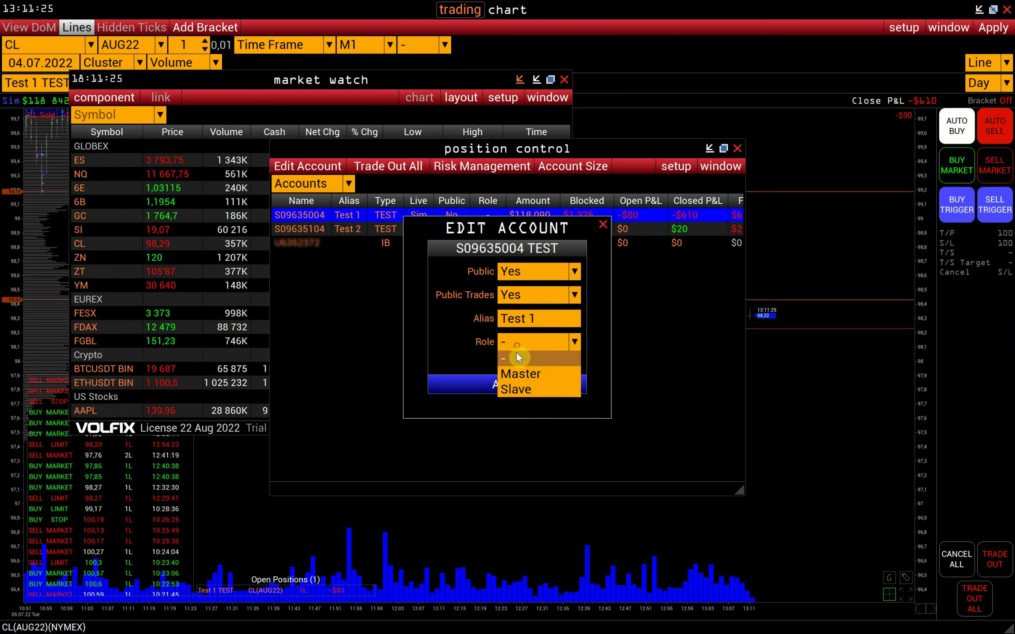
{"action": "left_click", "coordinate": [518, 389]}
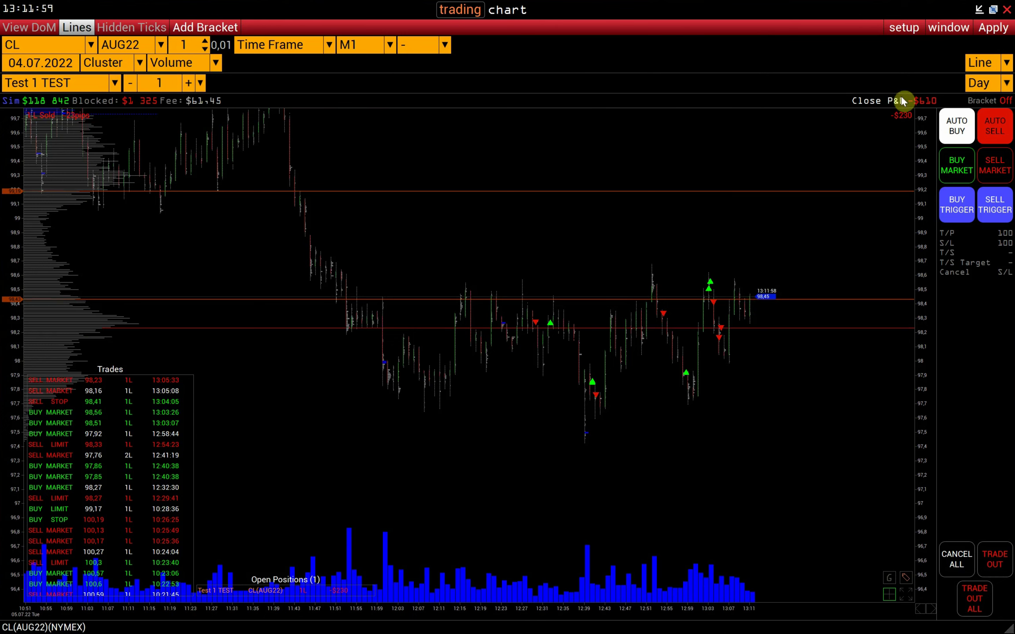
View the contract specification of the CL AUG22 future and close it.
{"action": "left_click", "coordinate": [899, 31]}
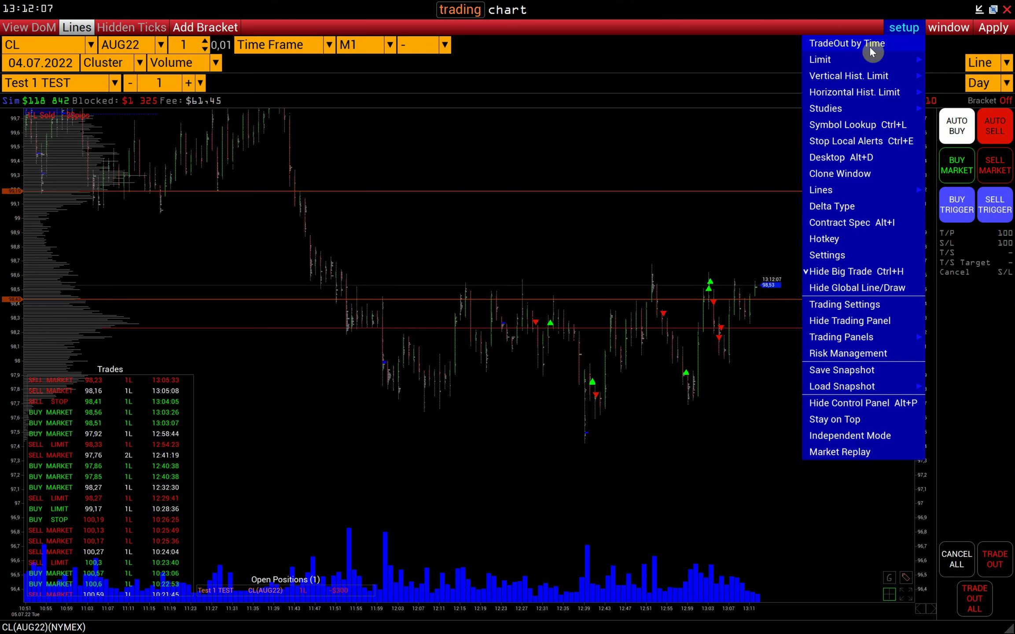
{"action": "left_click", "coordinate": [844, 219]}
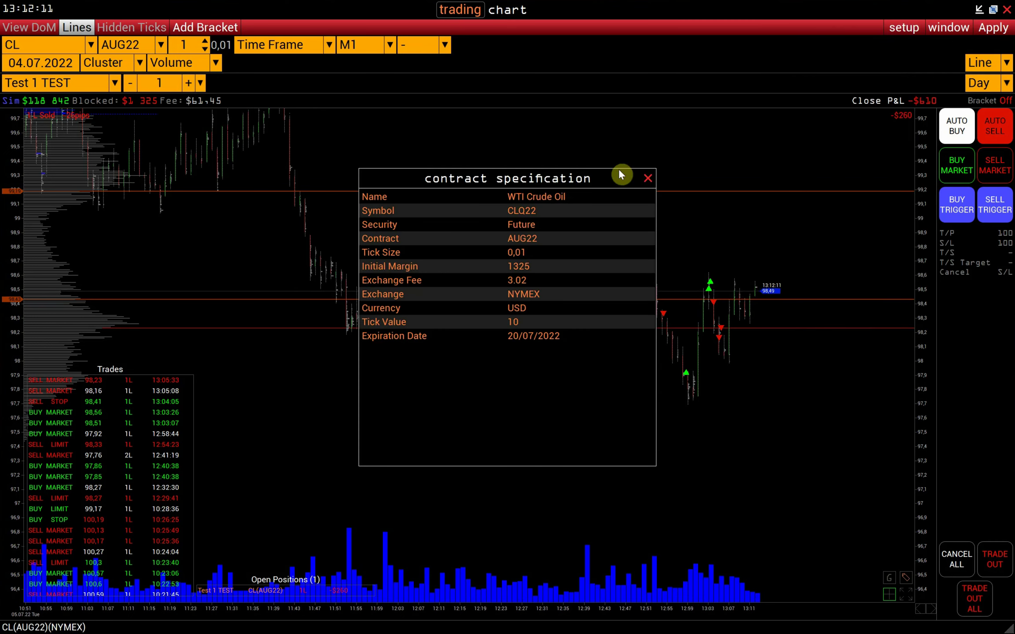
{"action": "left_click", "coordinate": [648, 177]}
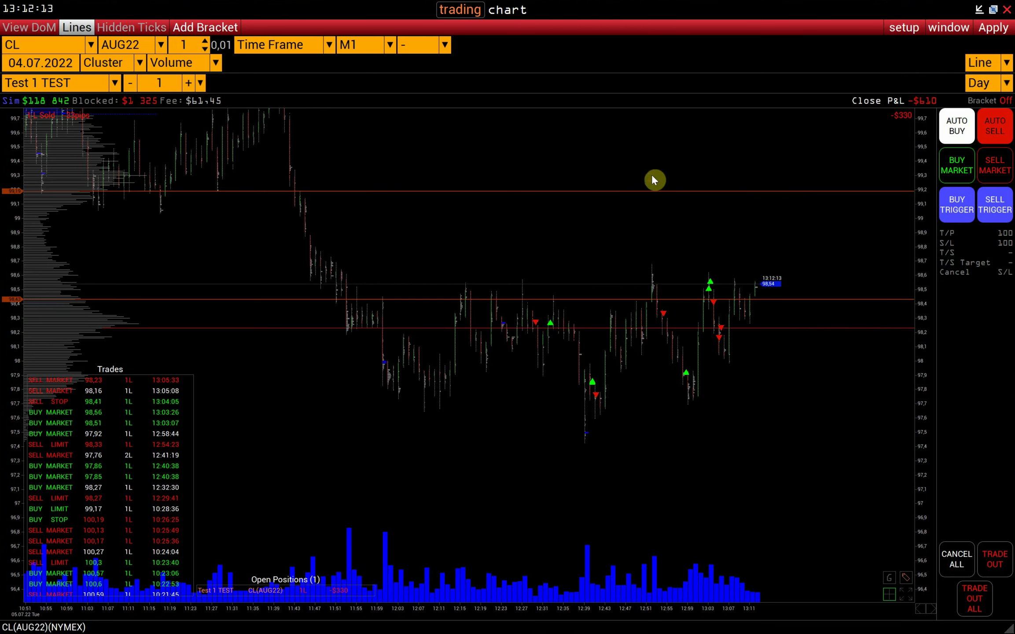
Review the hotkey assignments for trading actions on the chart and close them.
{"action": "left_click", "coordinate": [901, 29]}
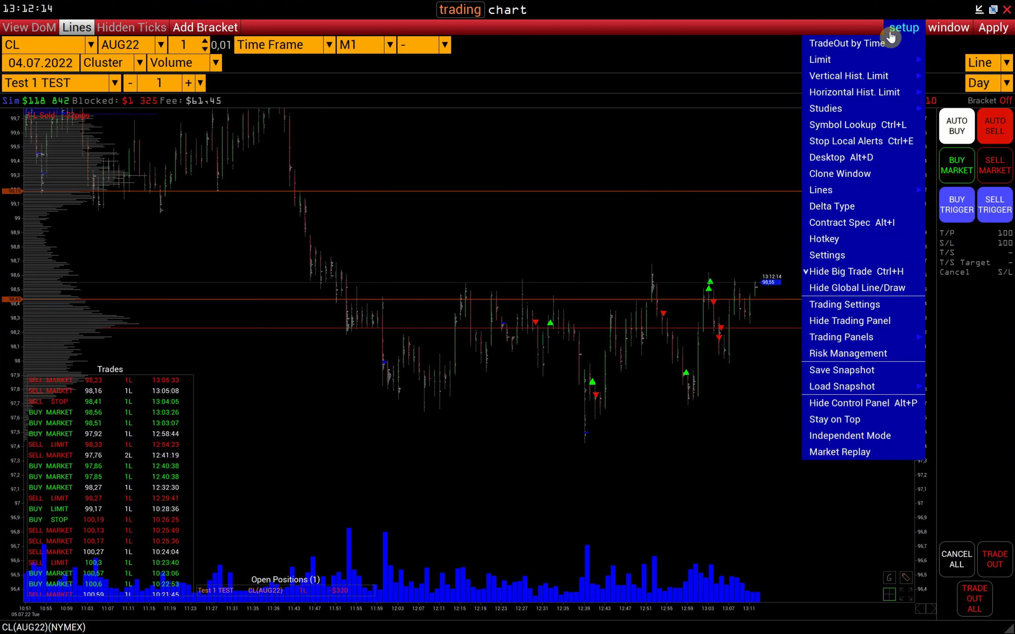
{"action": "left_click", "coordinate": [828, 238]}
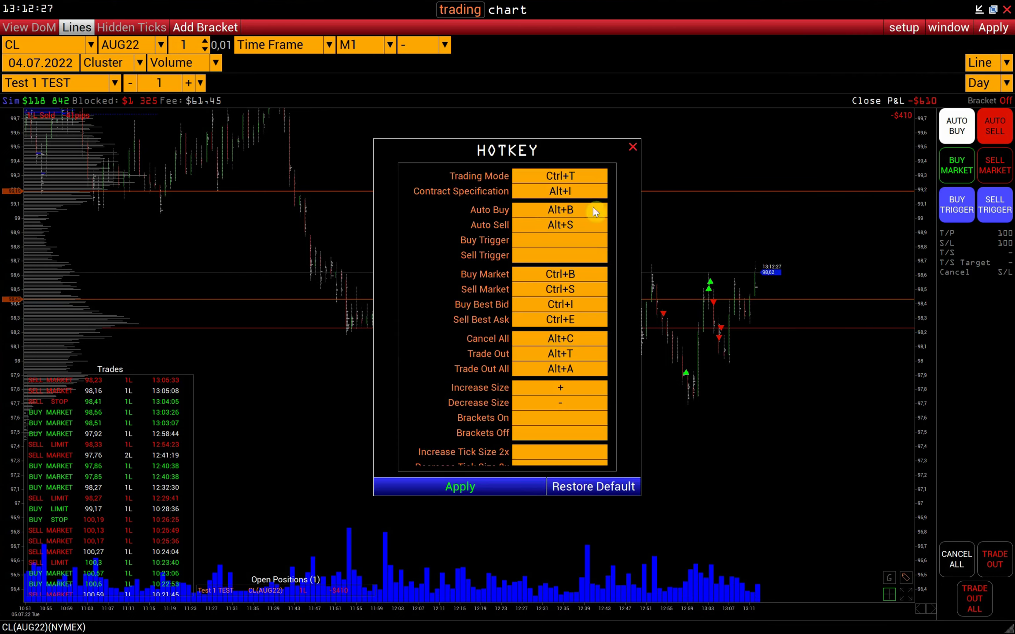
{"action": "left_click", "coordinate": [633, 147]}
Review all trading settings, from order confirmation and hidden values to position, trade and order display, and close them.
{"action": "left_click", "coordinate": [900, 29]}
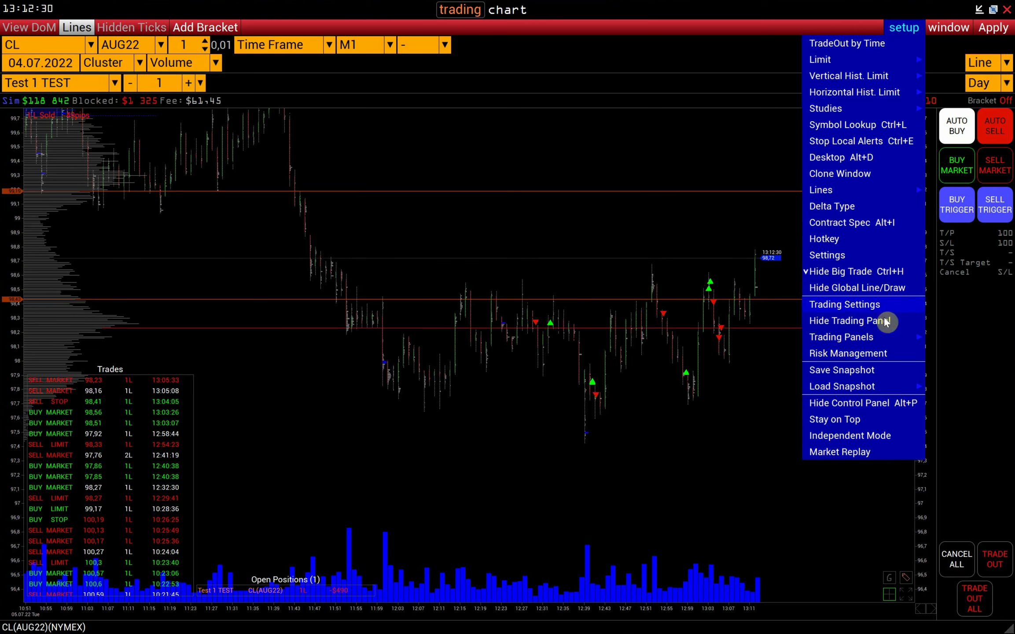
{"action": "left_click", "coordinate": [858, 307]}
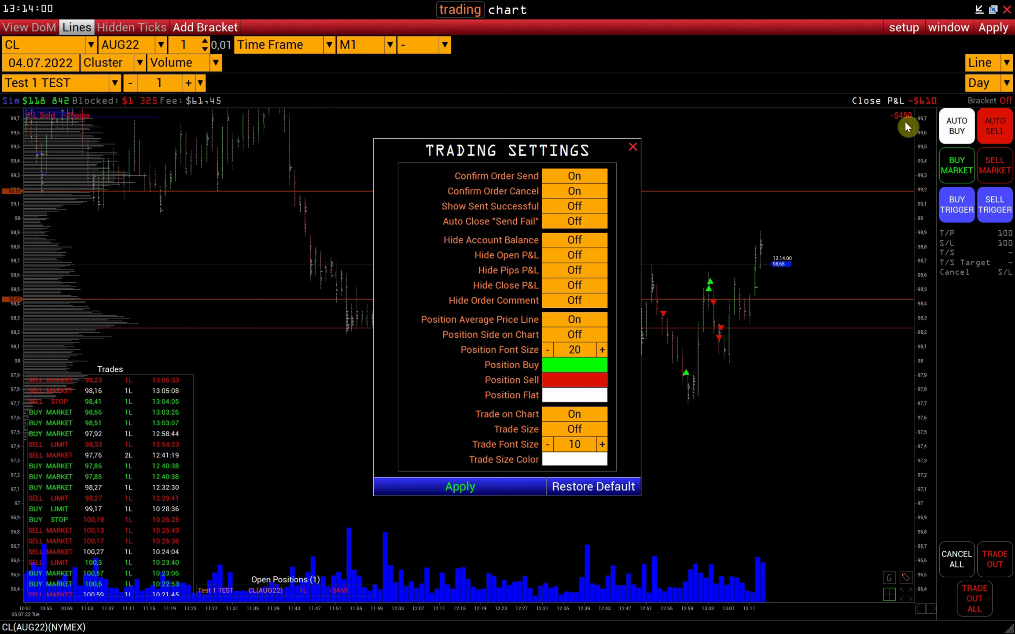
{"action": "scroll", "coordinate": [474, 303], "scroll_direction": "down", "scroll_amount": 3}
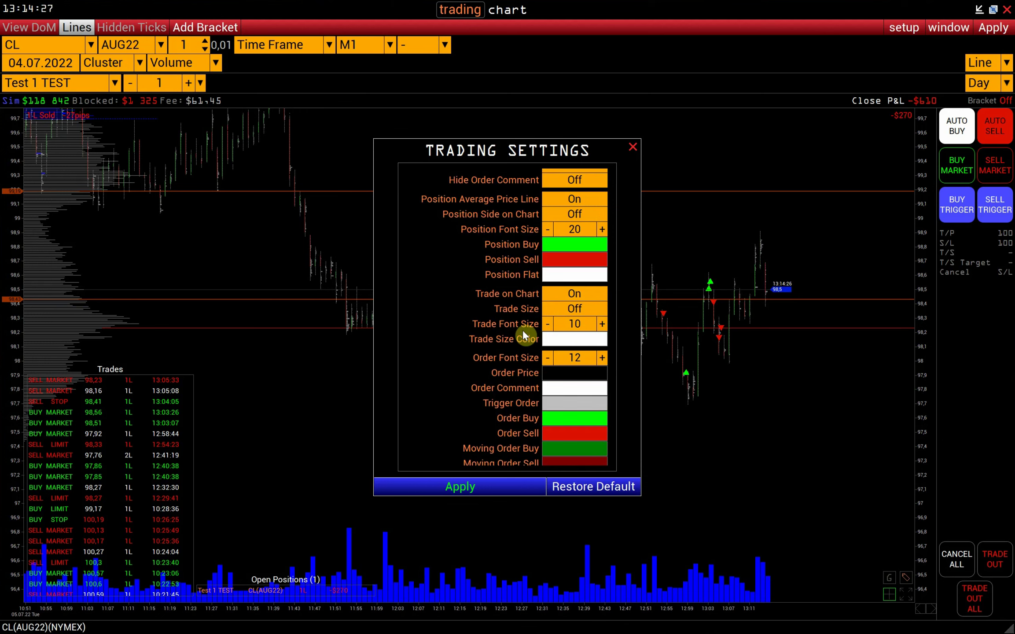
{"action": "scroll", "coordinate": [507, 394], "scroll_direction": "down", "scroll_amount": 3}
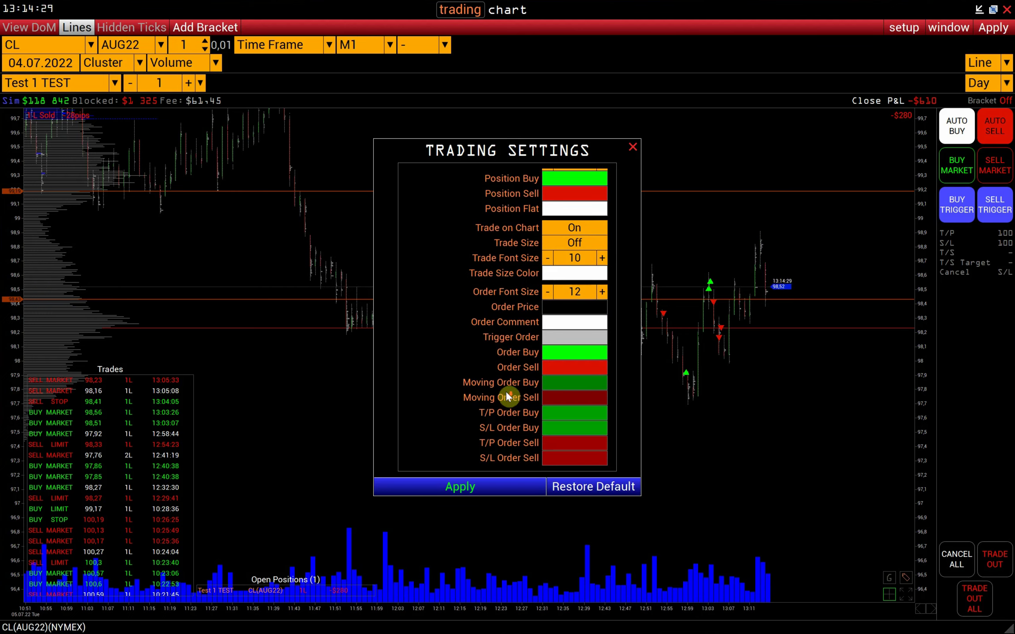
{"action": "left_click", "coordinate": [634, 148]}
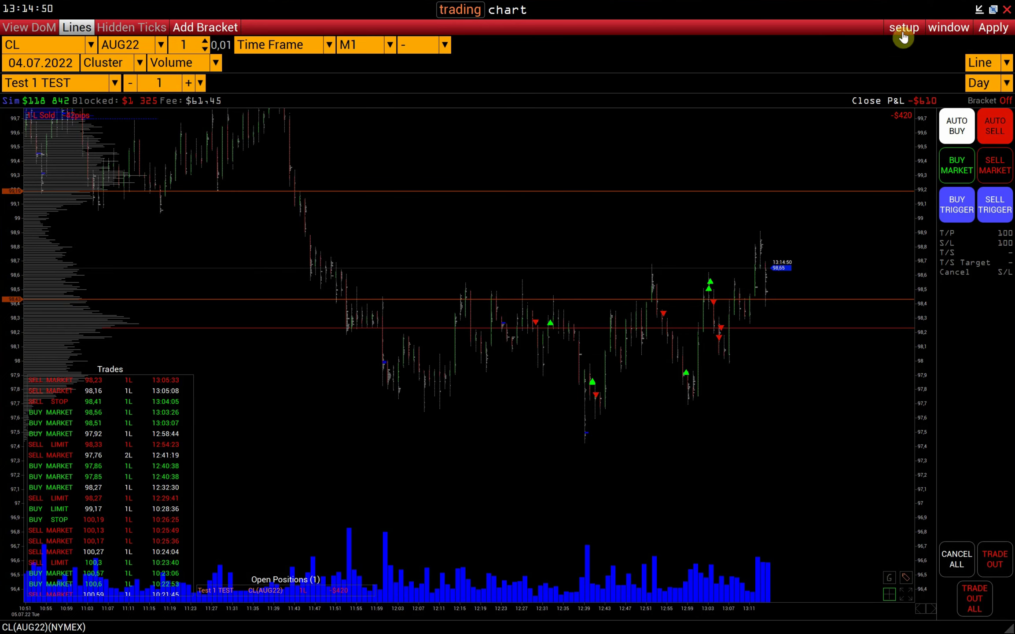
Review the list of trading panels and the risk management limits for the Test 1 account, and close them.
{"action": "left_click", "coordinate": [904, 38]}
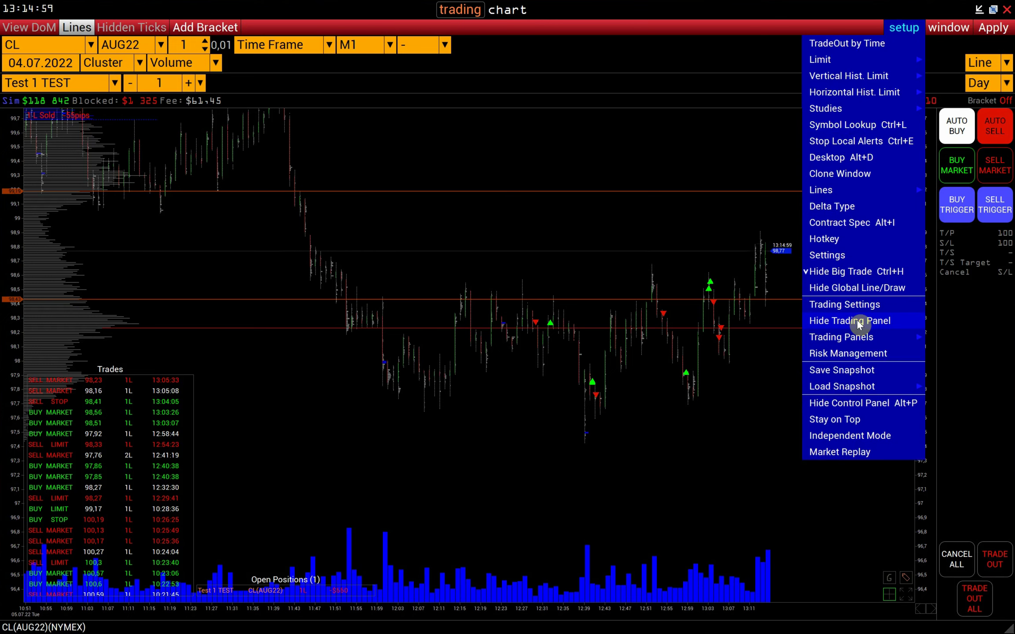
{"action": "mouse_move", "coordinate": [858, 335]}
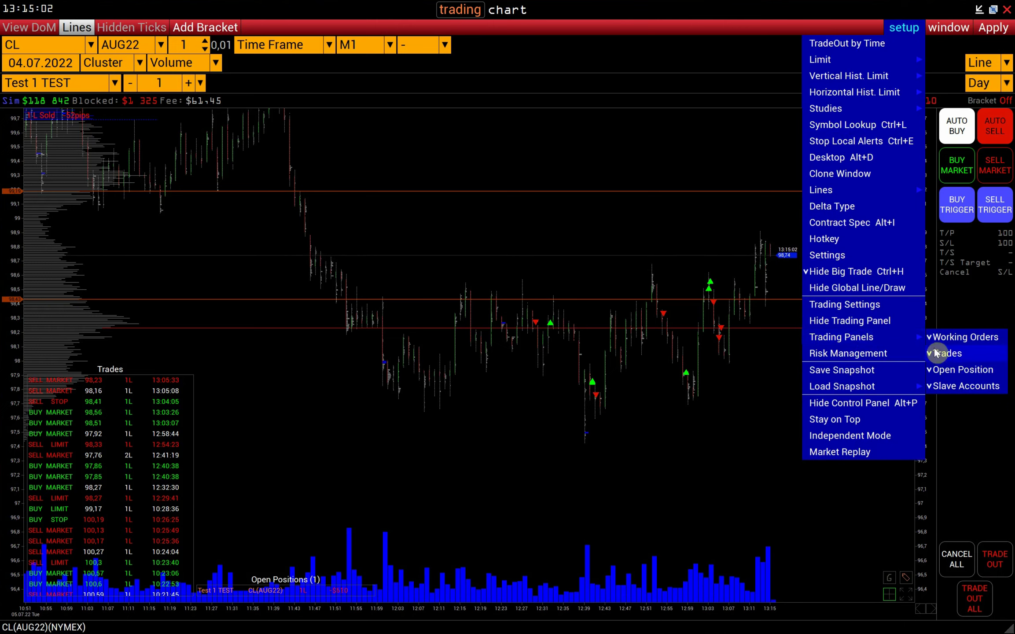
{"action": "left_click", "coordinate": [858, 353]}
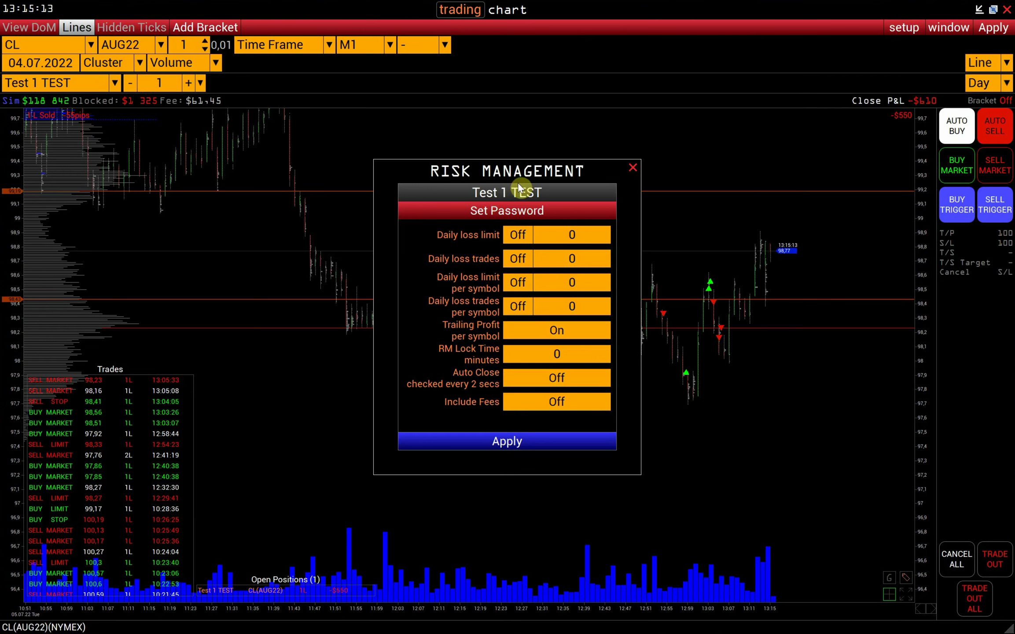
{"action": "left_click", "coordinate": [633, 167]}
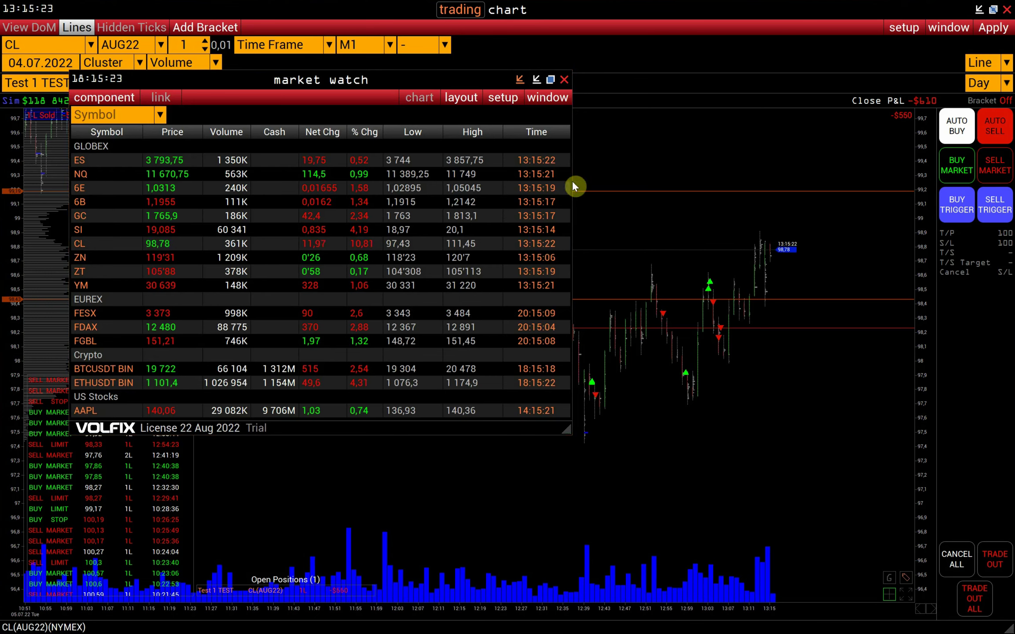
Open a statement from the market watch and set it to the Equity report for the Test 1 account.
{"action": "left_click", "coordinate": [126, 106]}
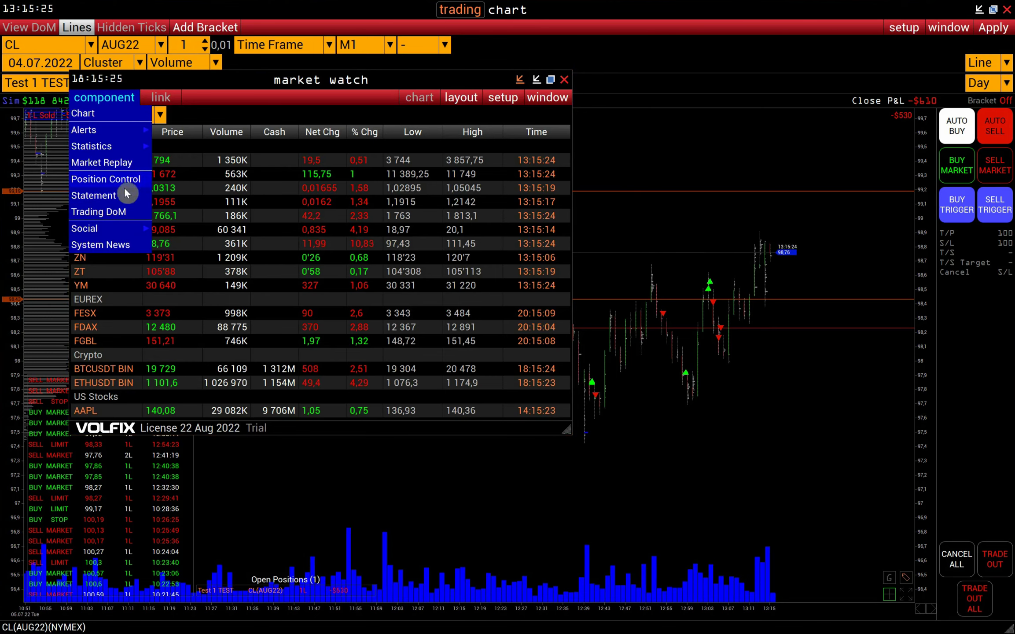
{"action": "left_click", "coordinate": [102, 195]}
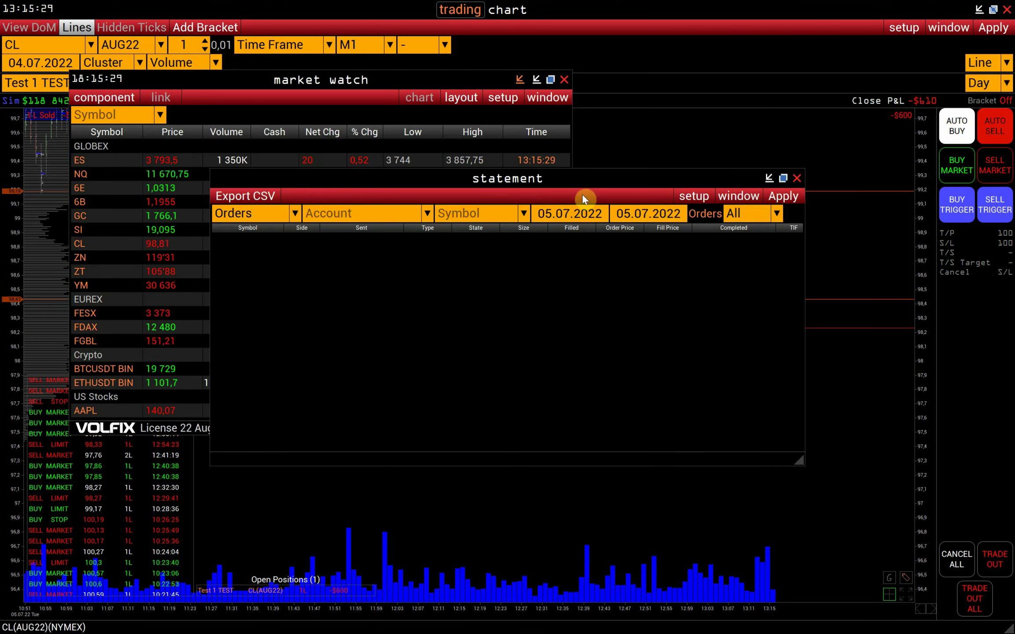
{"action": "left_click", "coordinate": [311, 214]}
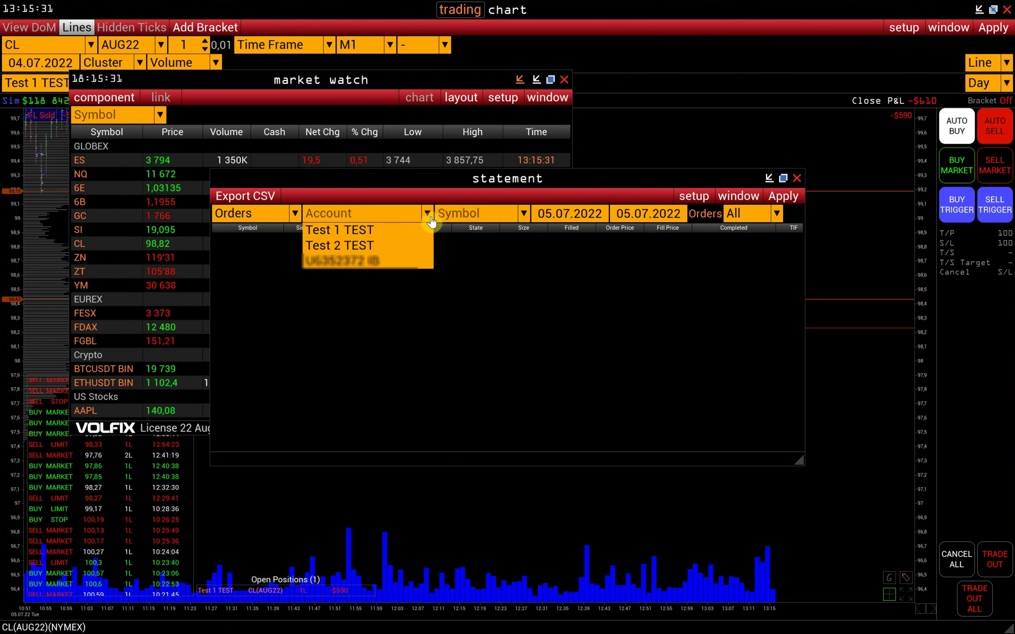
{"action": "left_click", "coordinate": [366, 233]}
{"action": "left_click", "coordinate": [255, 213]}
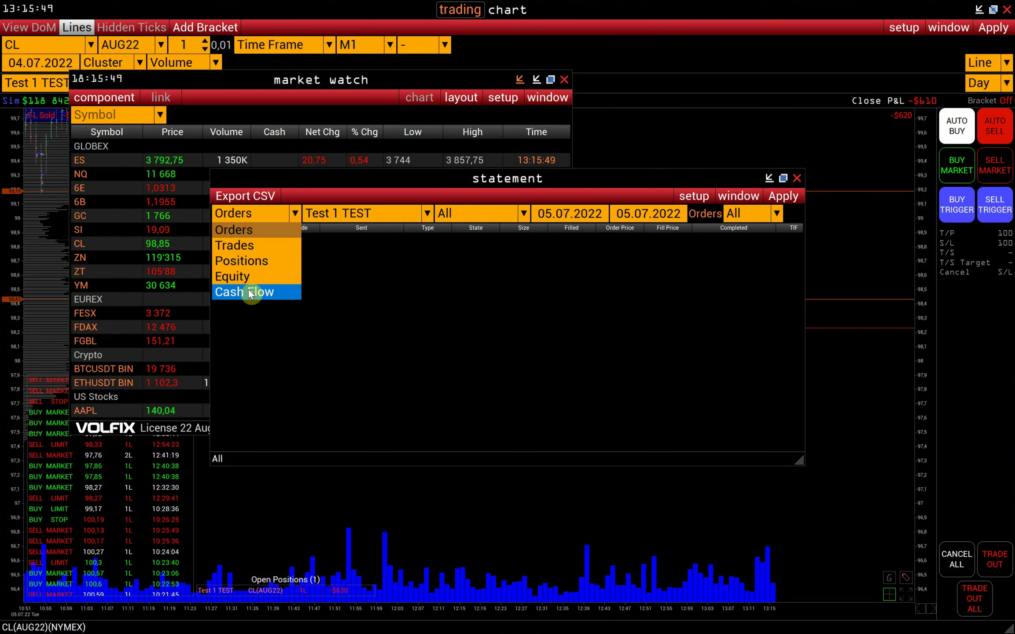
{"action": "left_click", "coordinate": [245, 278]}
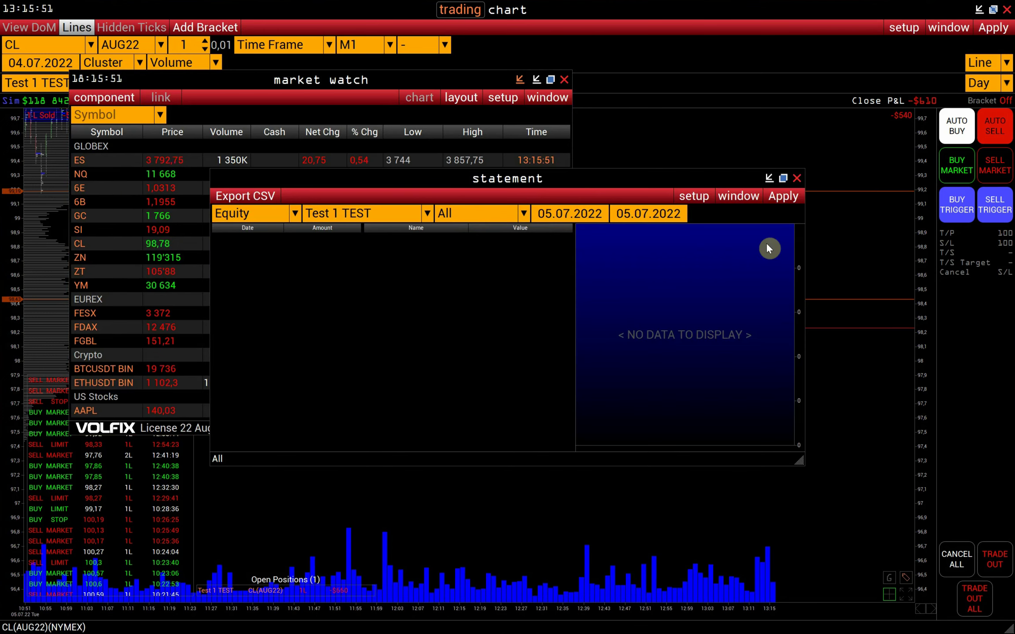
Set the statement's start date to 01.06.2022 and load the equity report.
{"action": "left_click", "coordinate": [559, 214]}
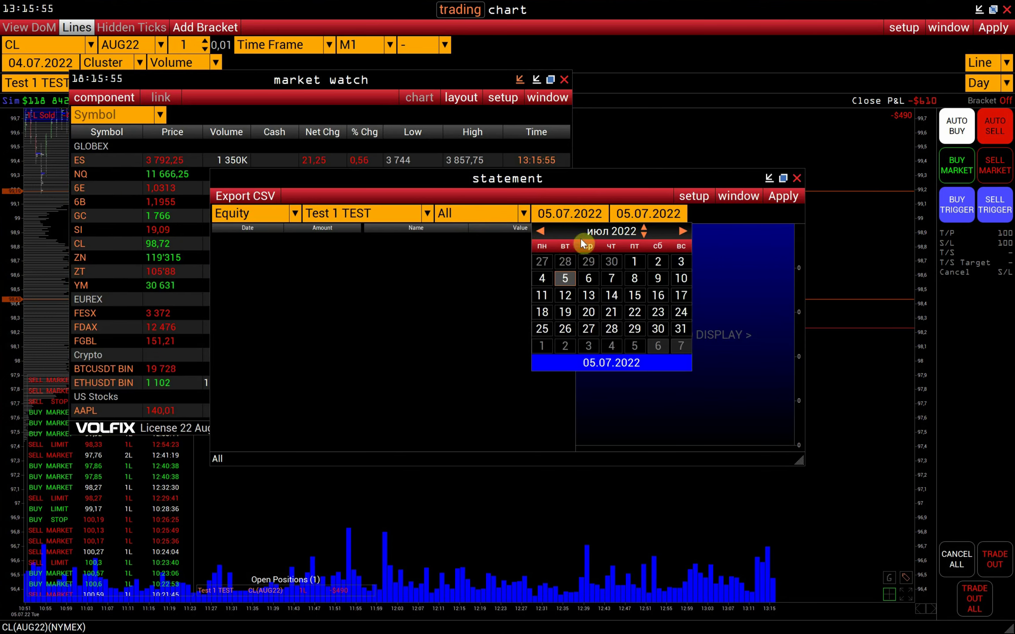
{"action": "left_click", "coordinate": [541, 233]}
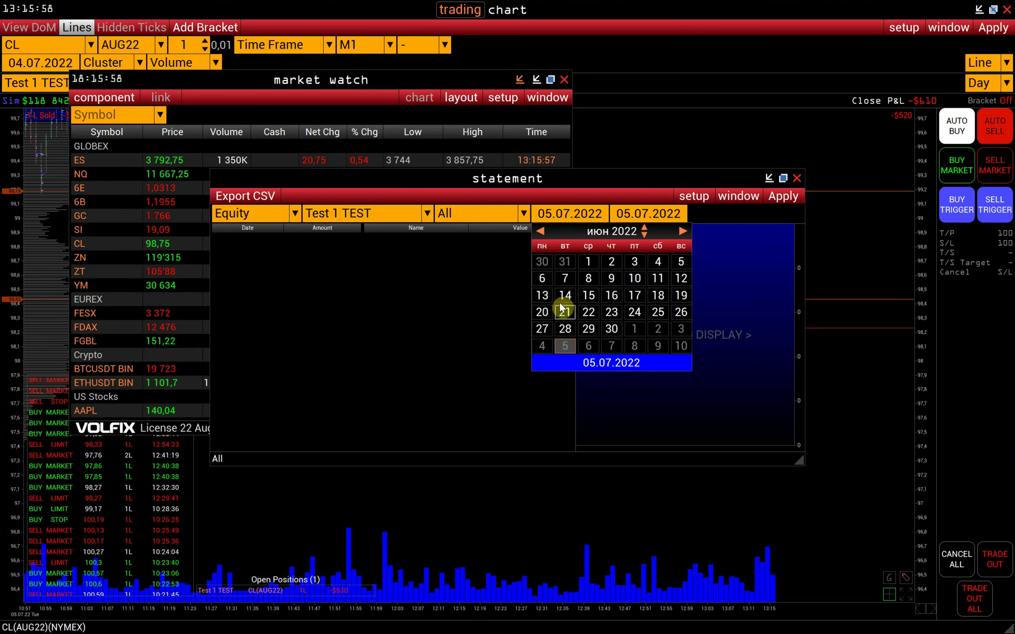
{"action": "left_click", "coordinate": [546, 261]}
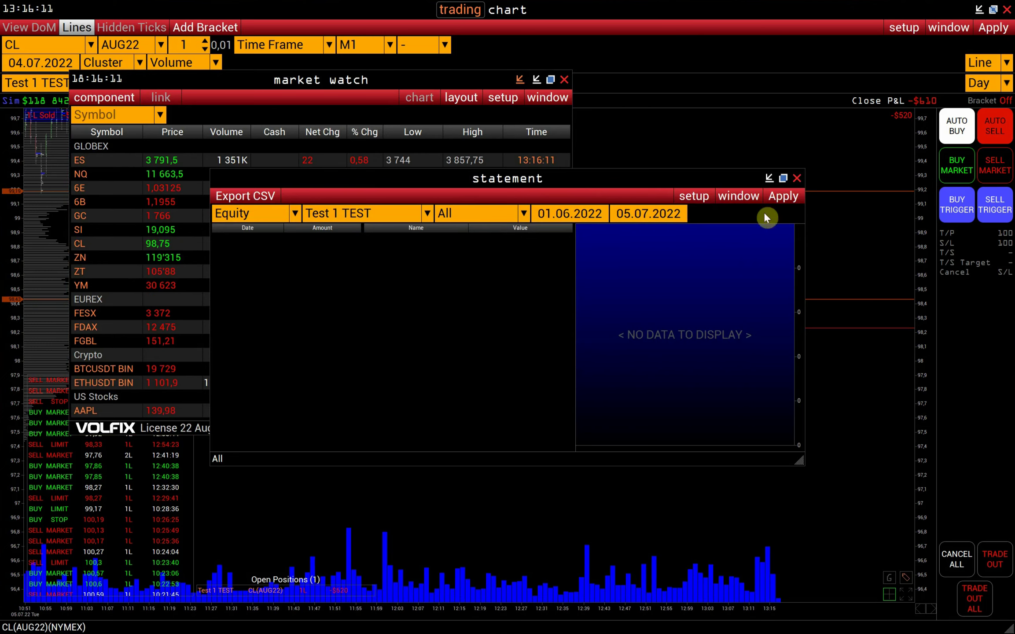
{"action": "left_click", "coordinate": [783, 196]}
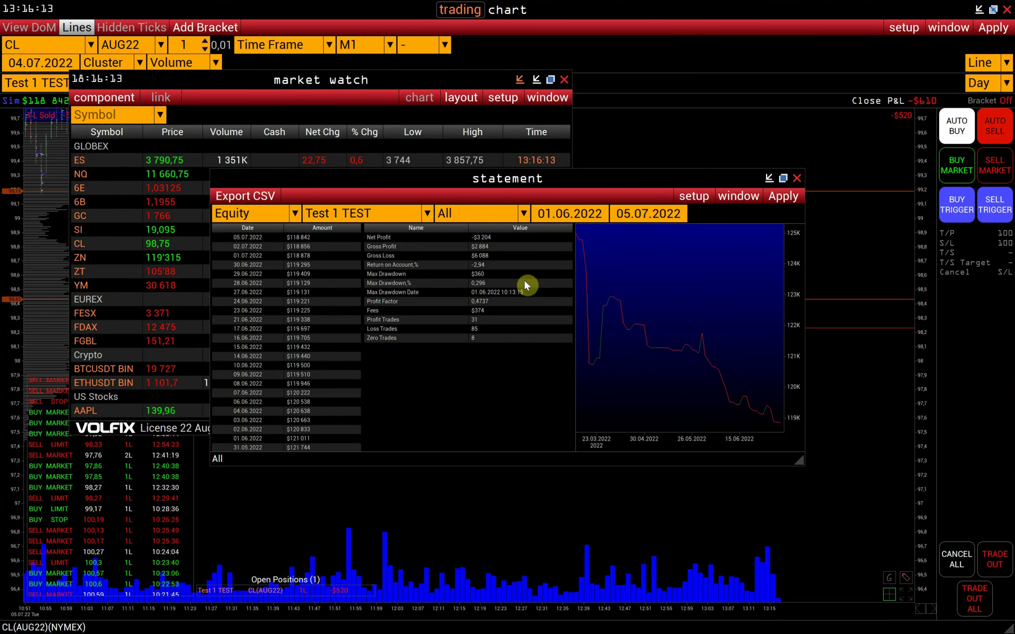